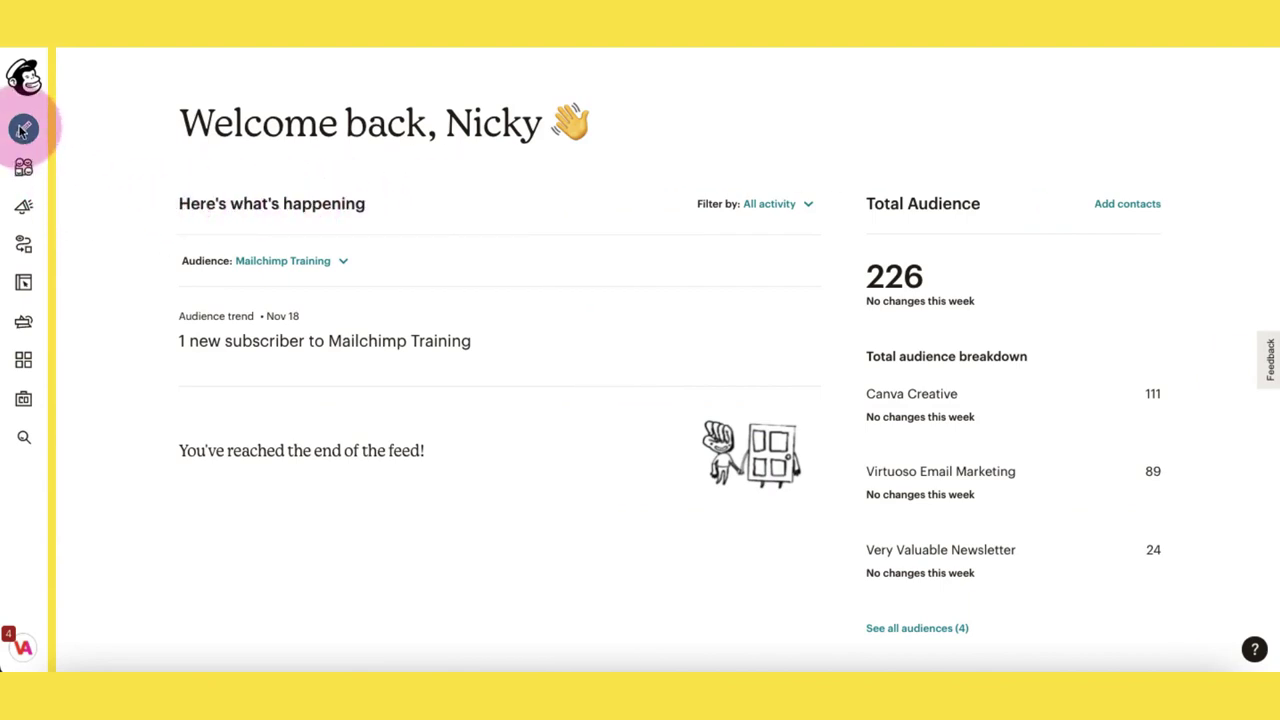
Open the Form builder from the signup forms of the Mailchimp Training audience
left_click(25, 186)
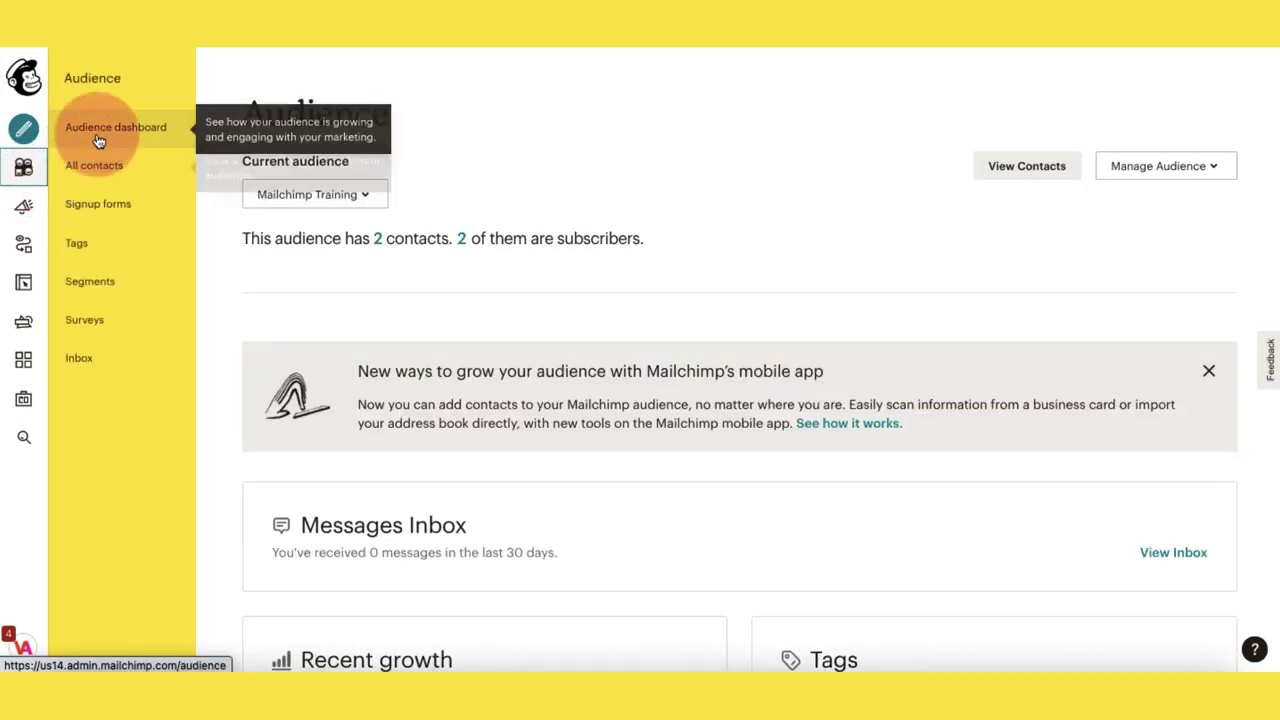
left_click(114, 205)
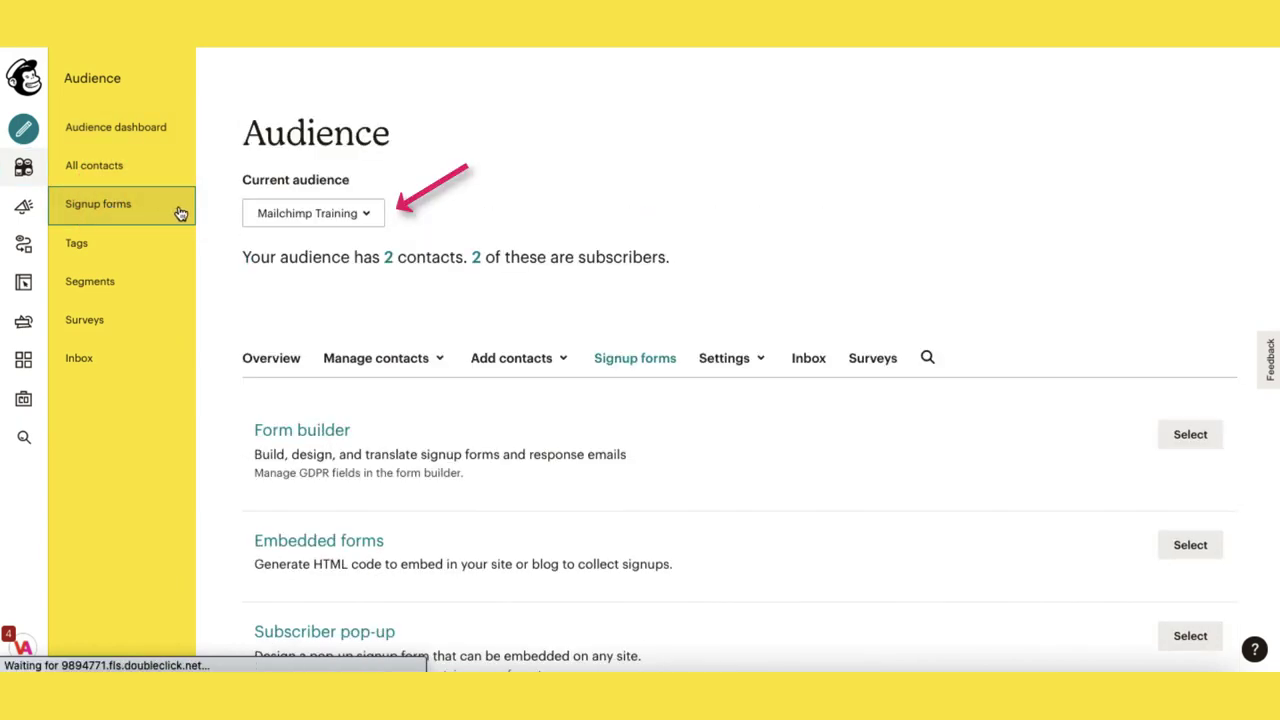
left_click(263, 215)
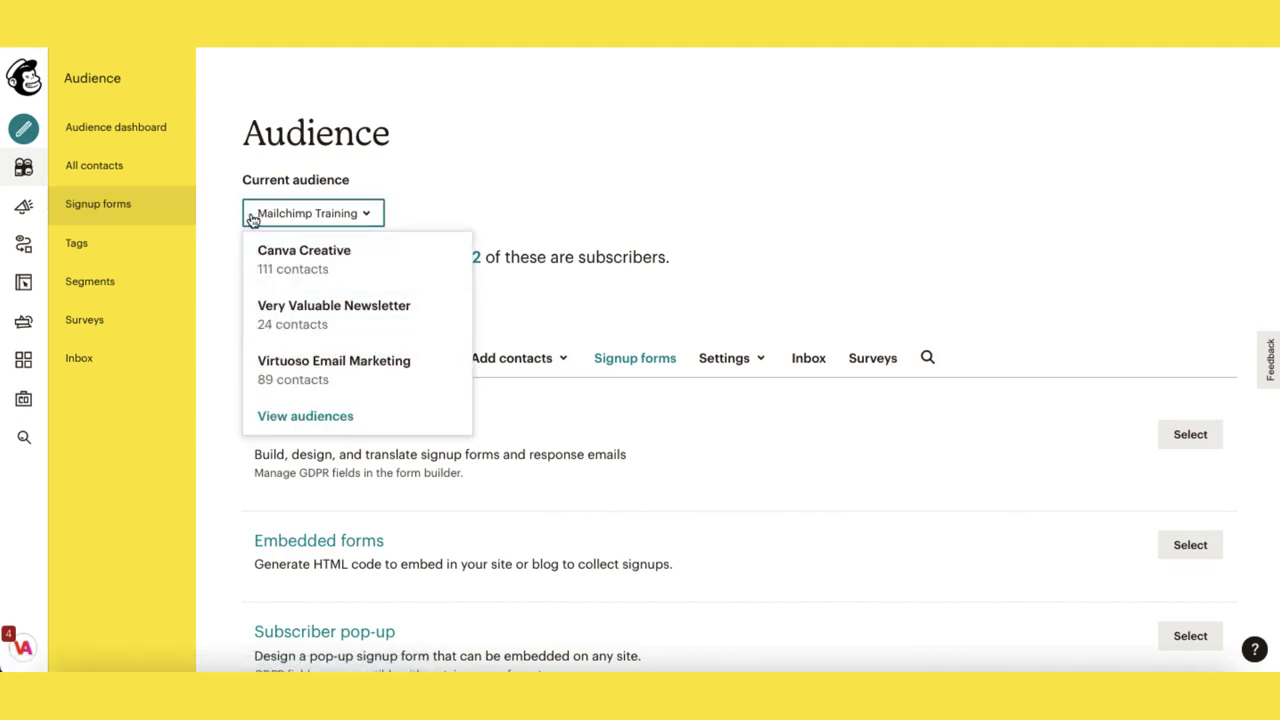
left_click(253, 215)
scroll(266, 106, "down", 2)
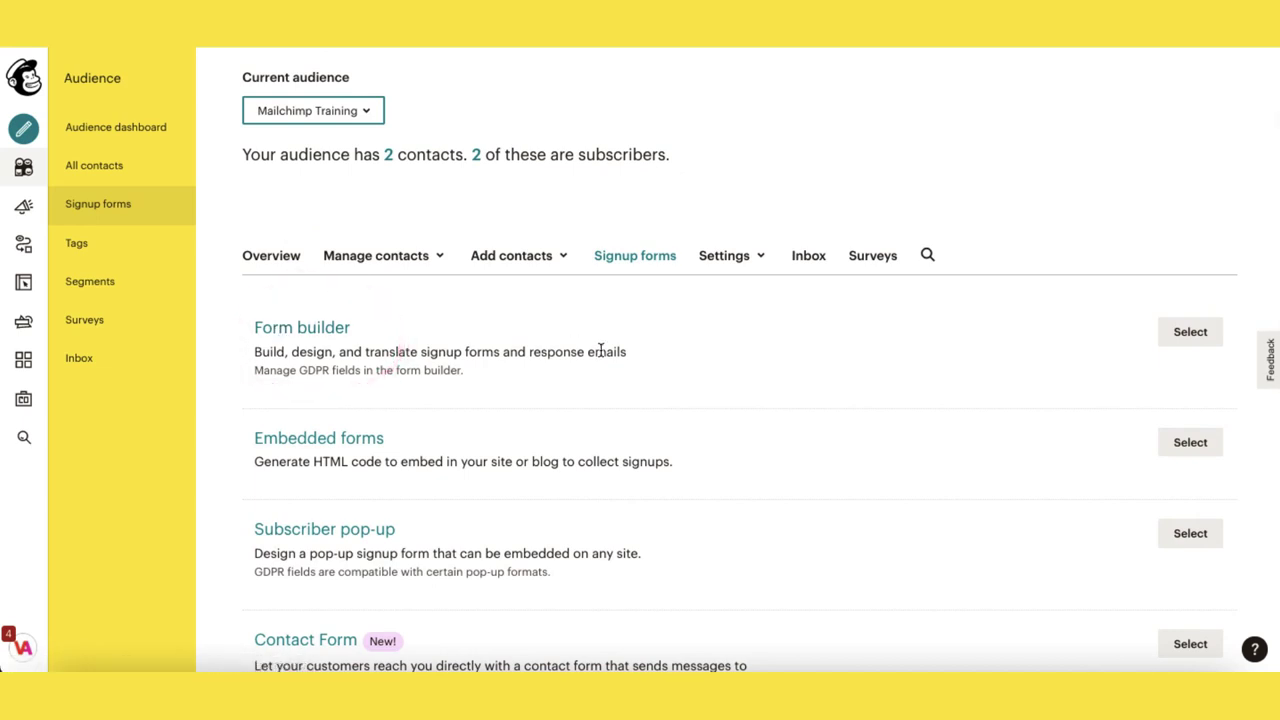
left_click(1168, 340)
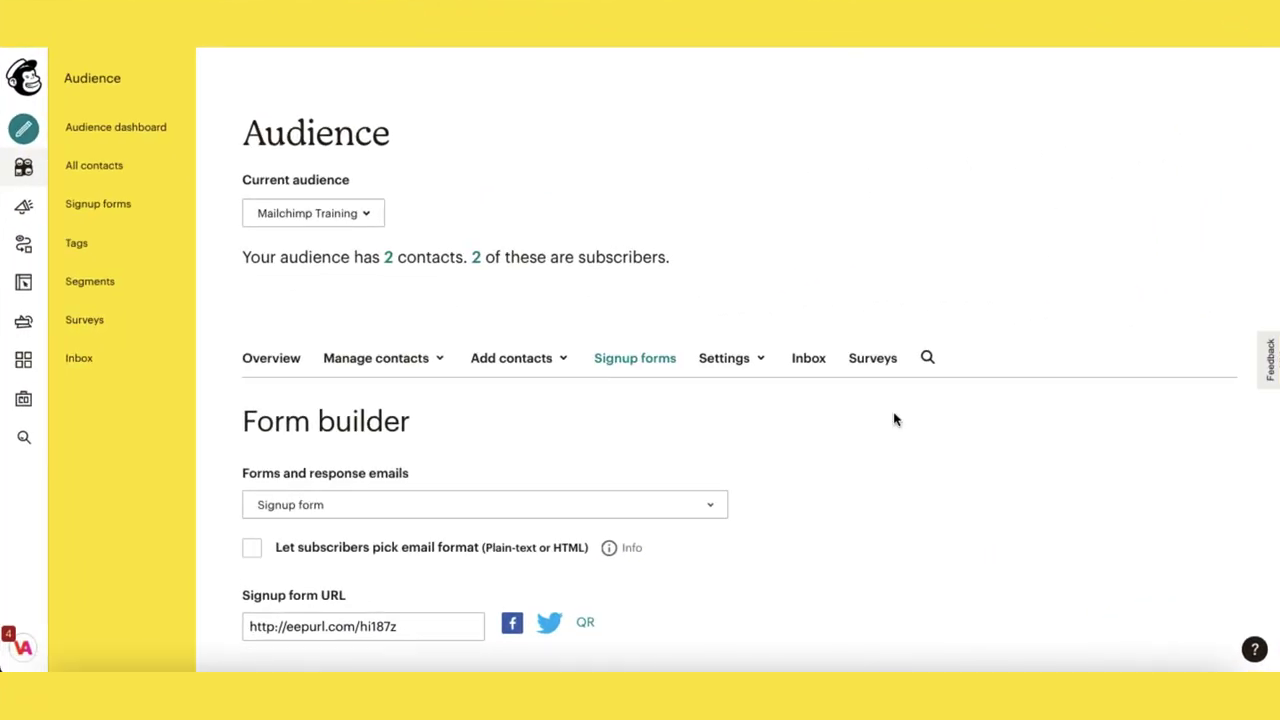
Switch the signup form's header from text to an image and insert the yellow-framed Mailchimp Training banner from My Files
scroll(895, 420, "down", 5)
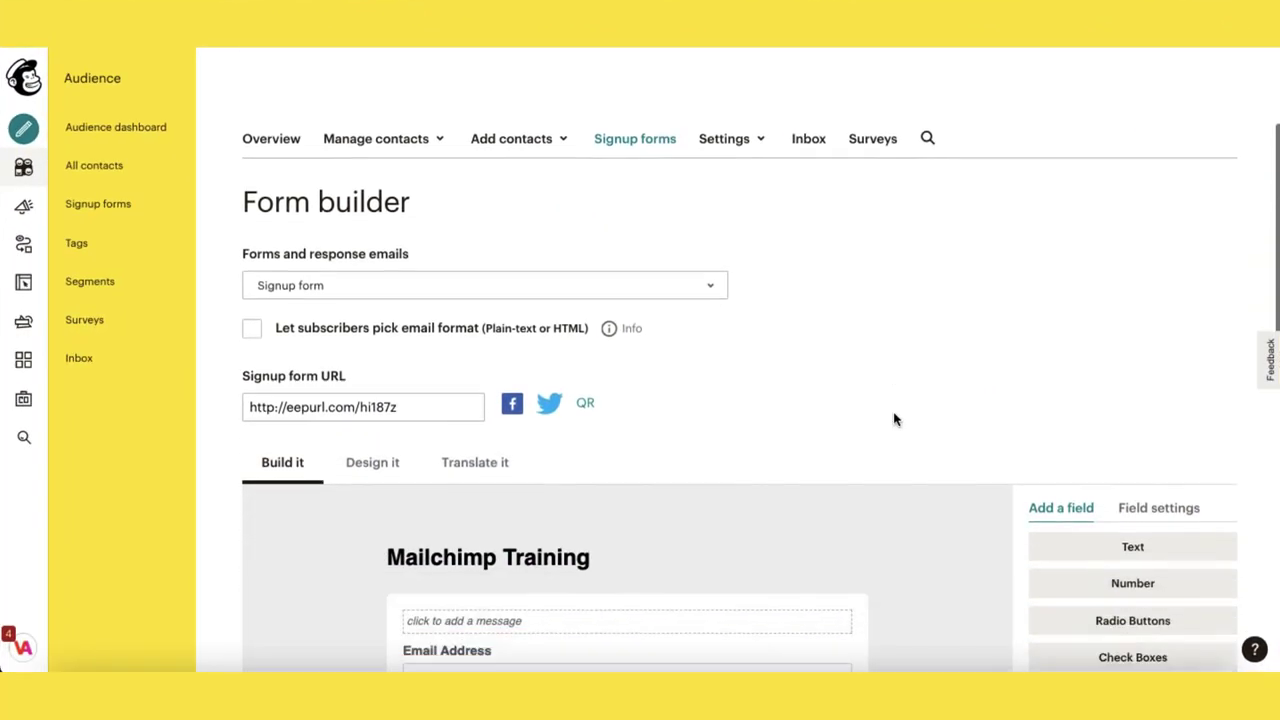
scroll(894, 417, "up", 5)
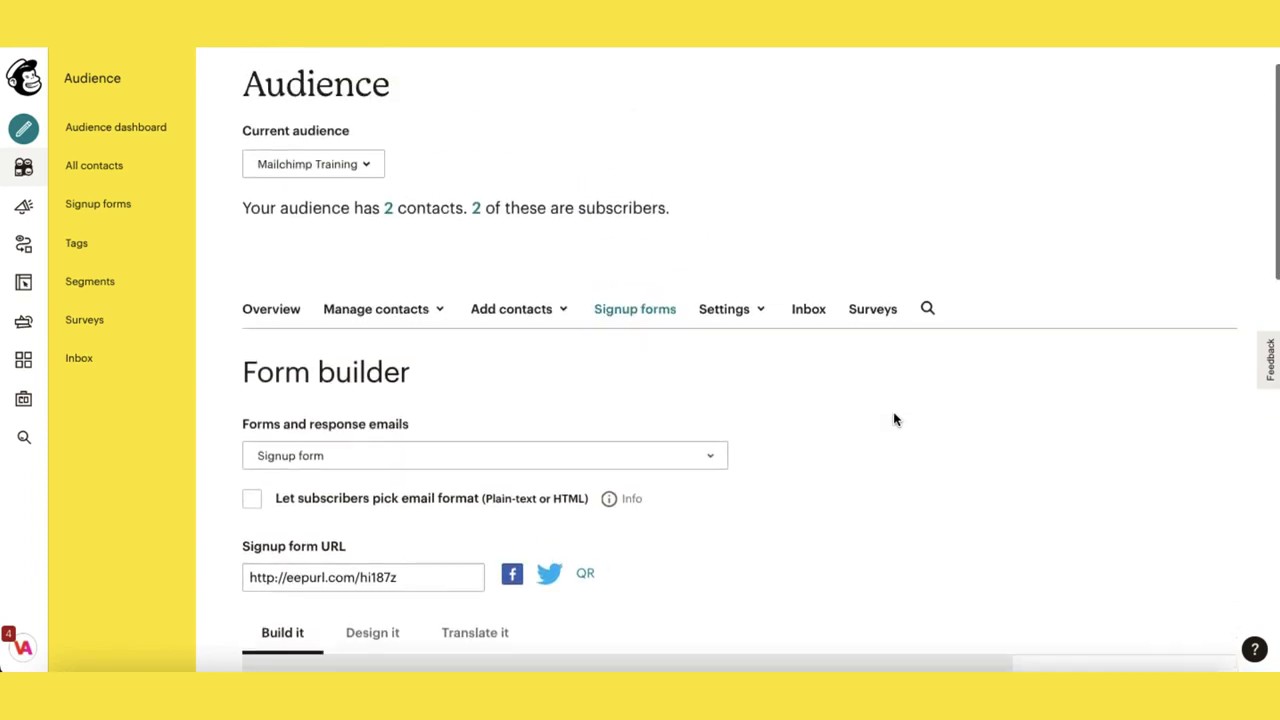
scroll(894, 417, "down", 4)
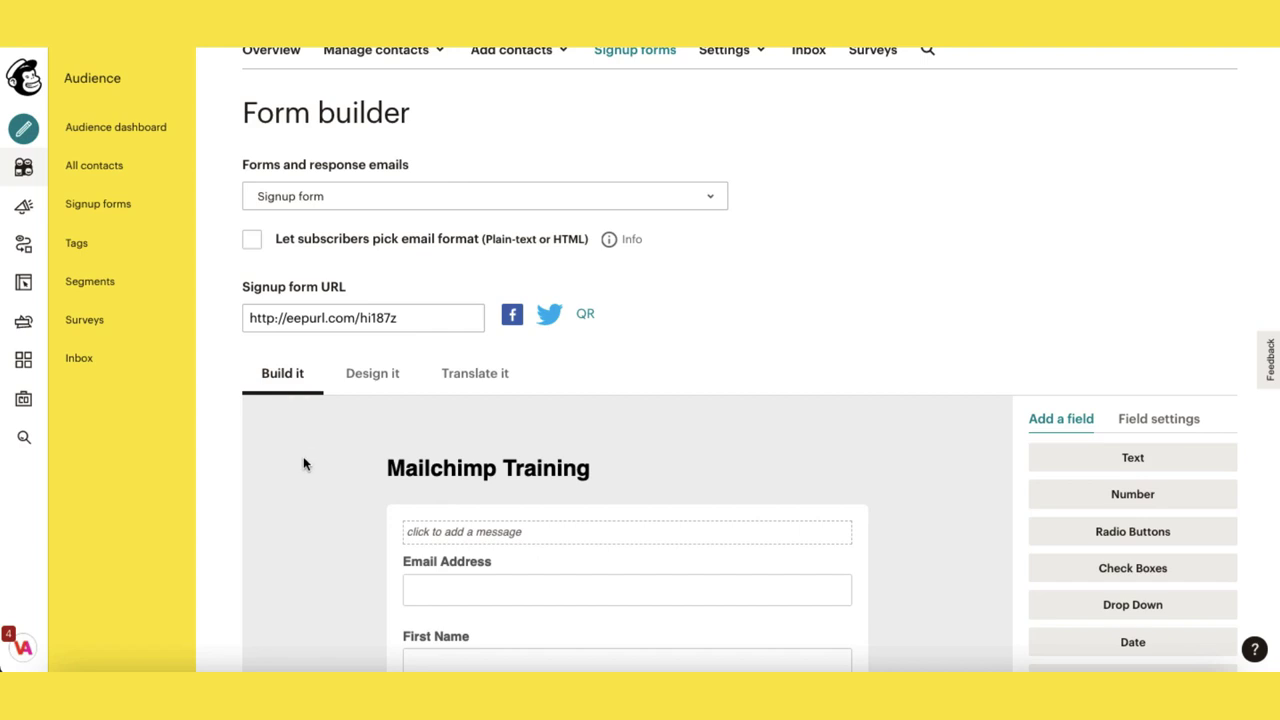
scroll(305, 463, "down", 2)
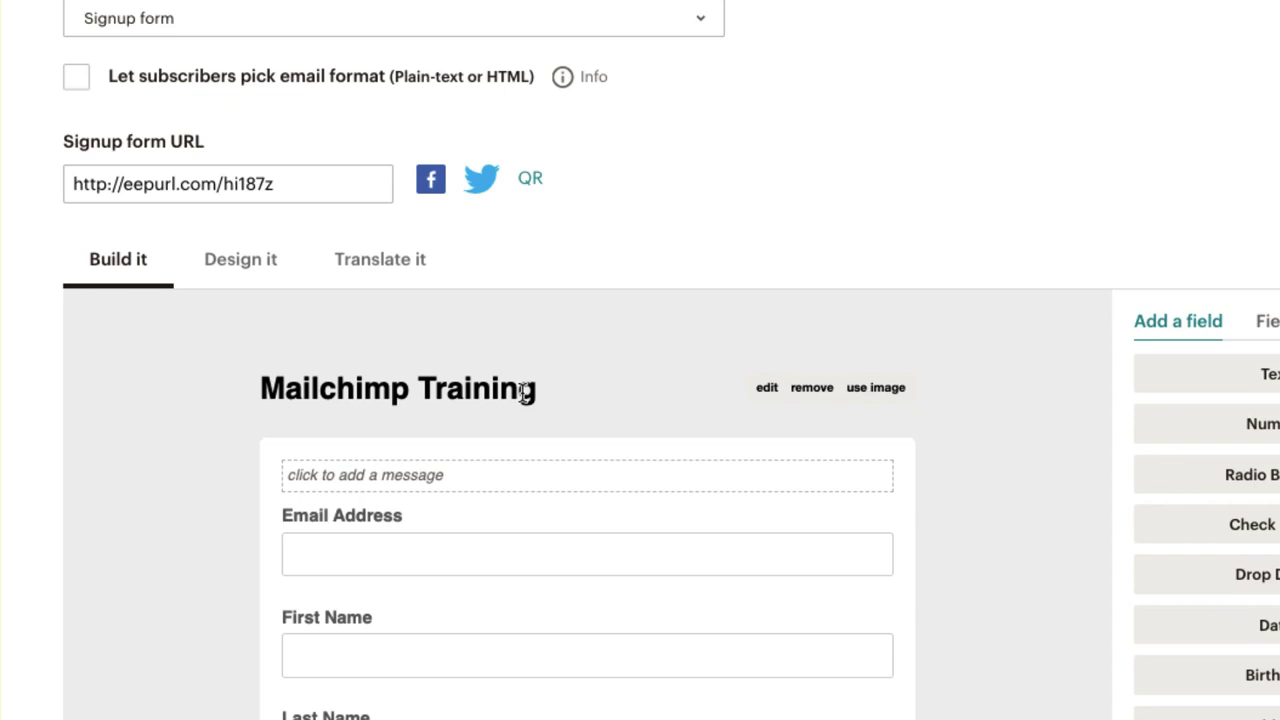
left_click(767, 390)
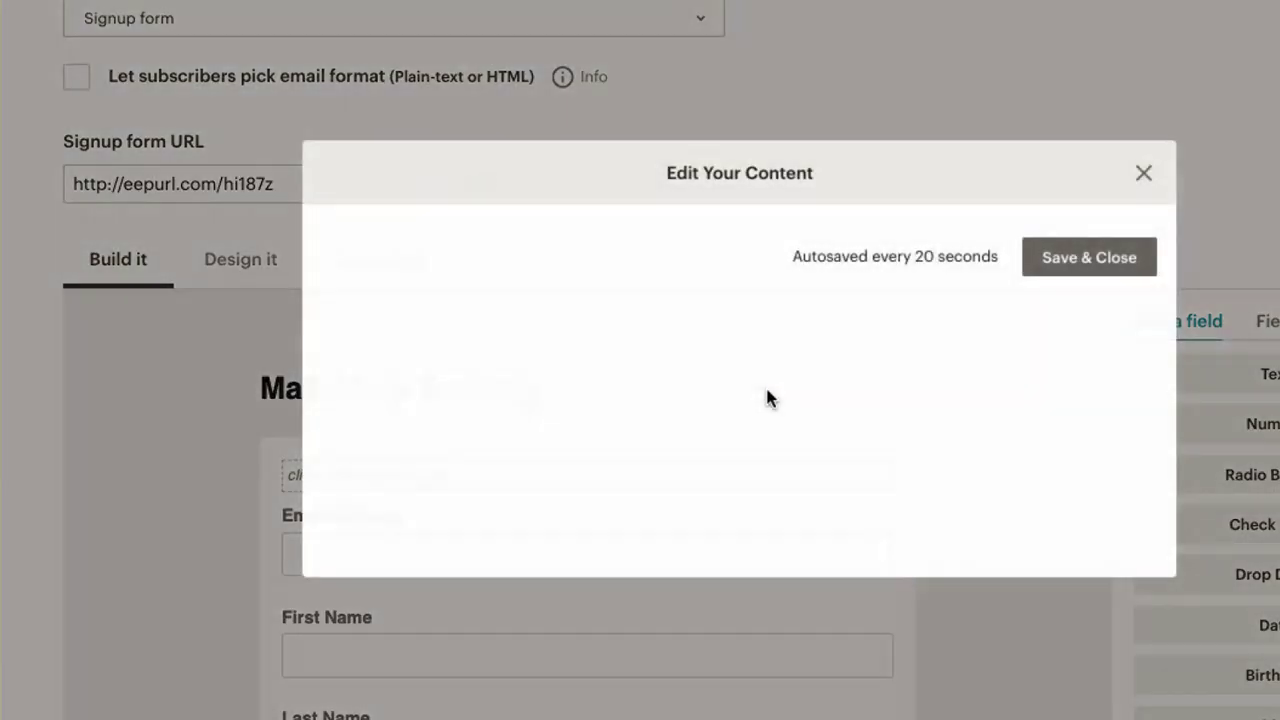
key("Escape")
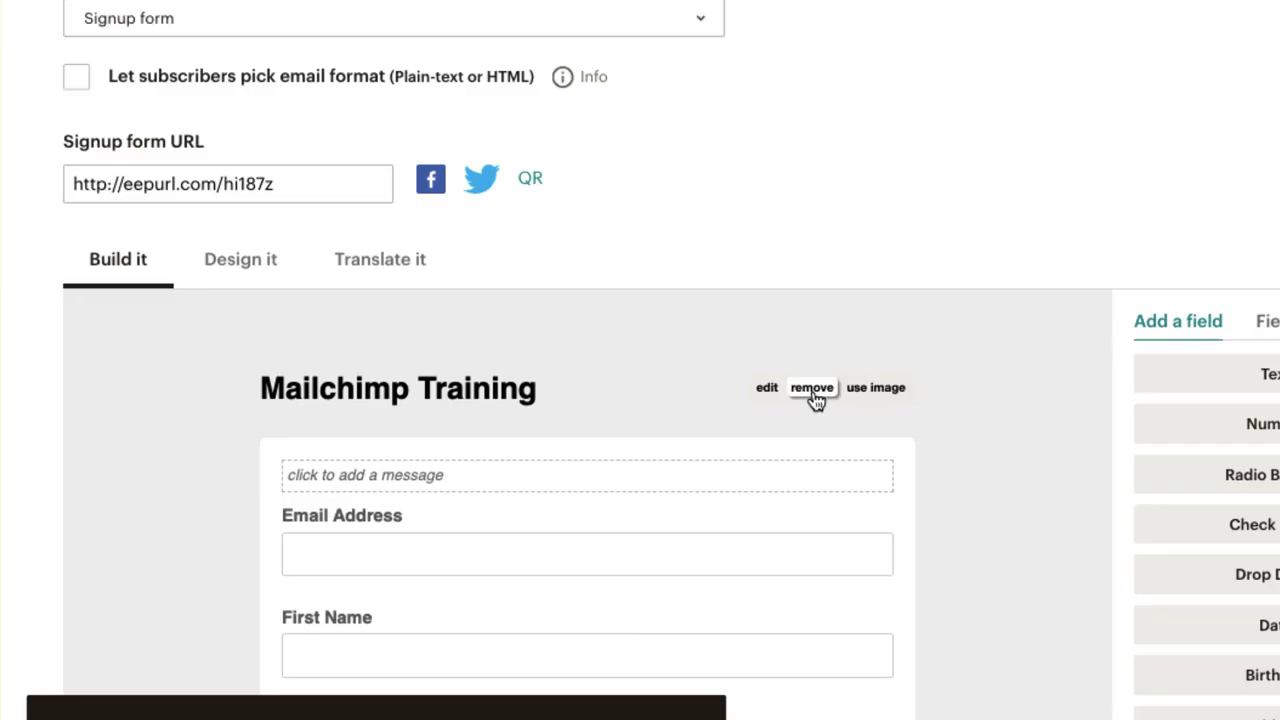
left_click(812, 389)
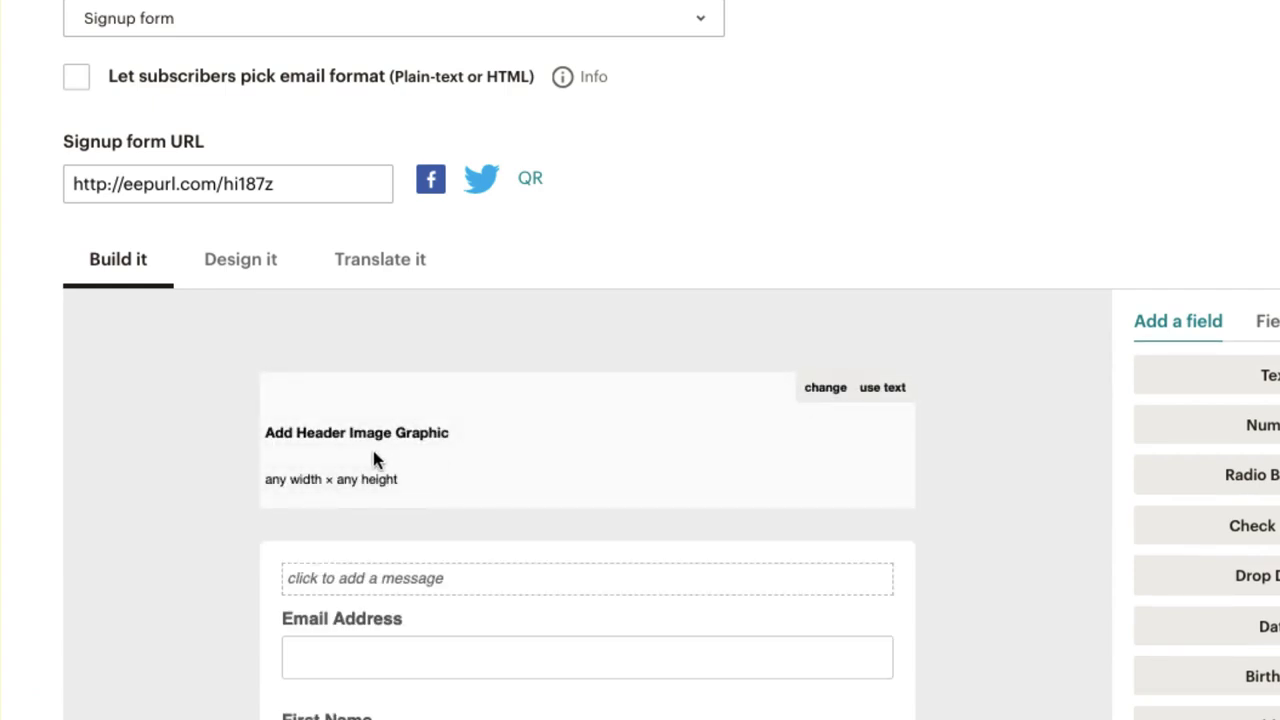
left_click(423, 431)
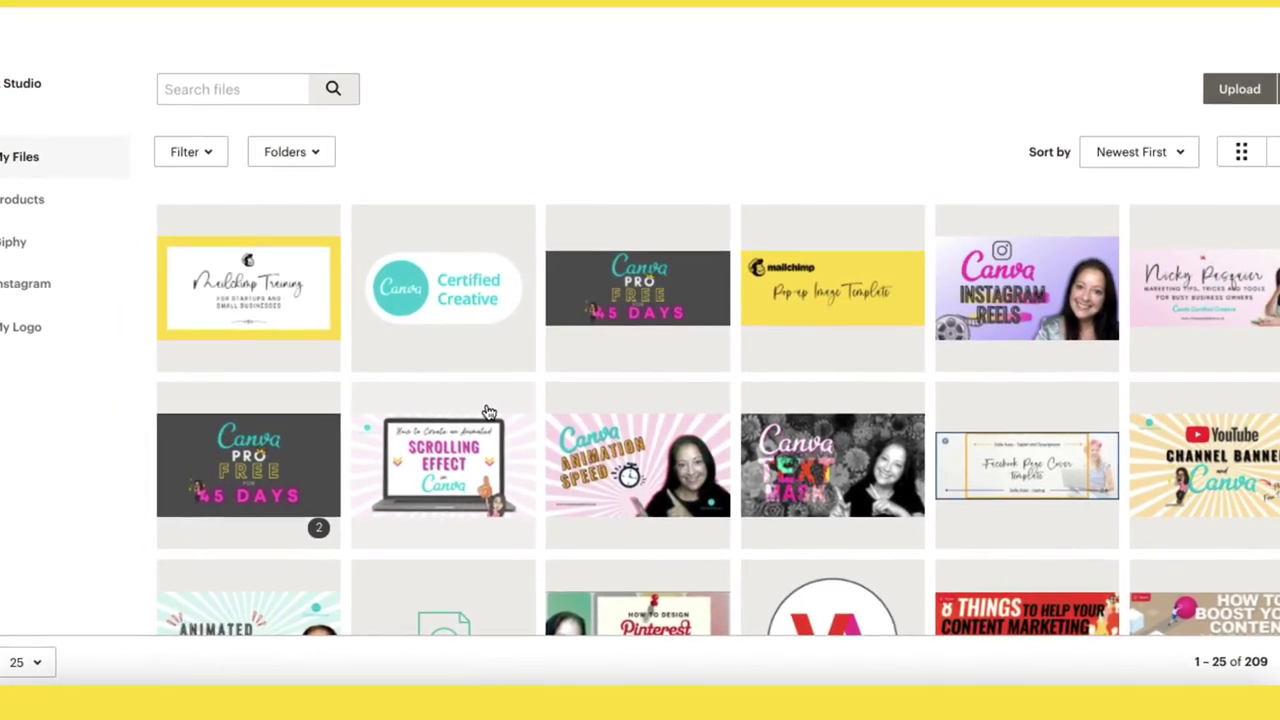
left_click(296, 288)
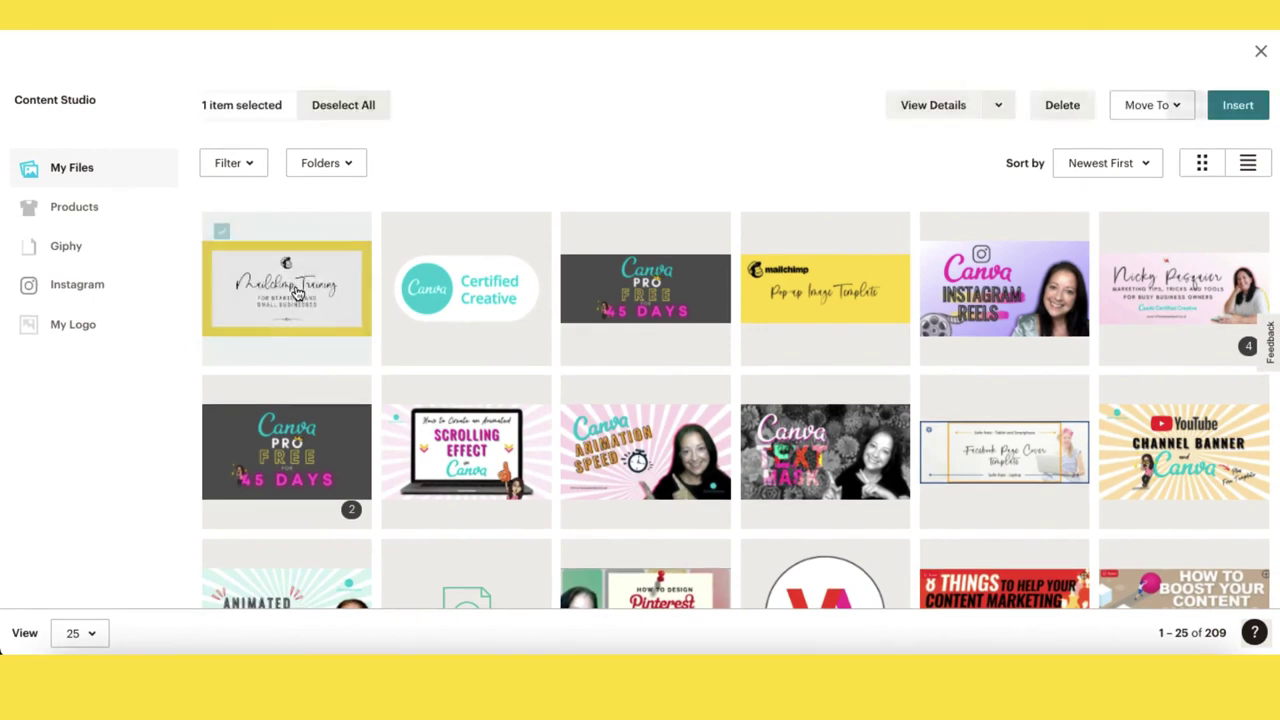
left_click(1232, 110)
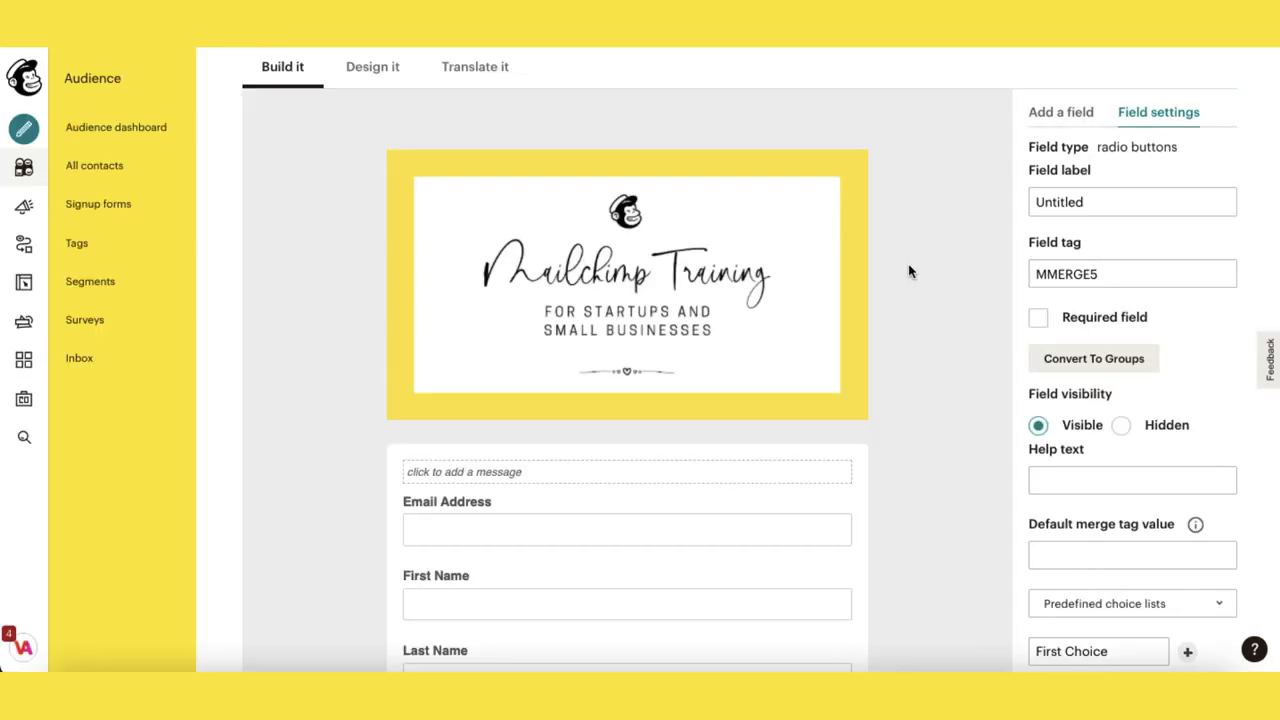
Add an intro message about downloading the free Mailchimp training guide, with two numbered instructions, a Privacy Policy link, a signature and the Canva Certified Creative badge
scroll(909, 271, "down", 1)
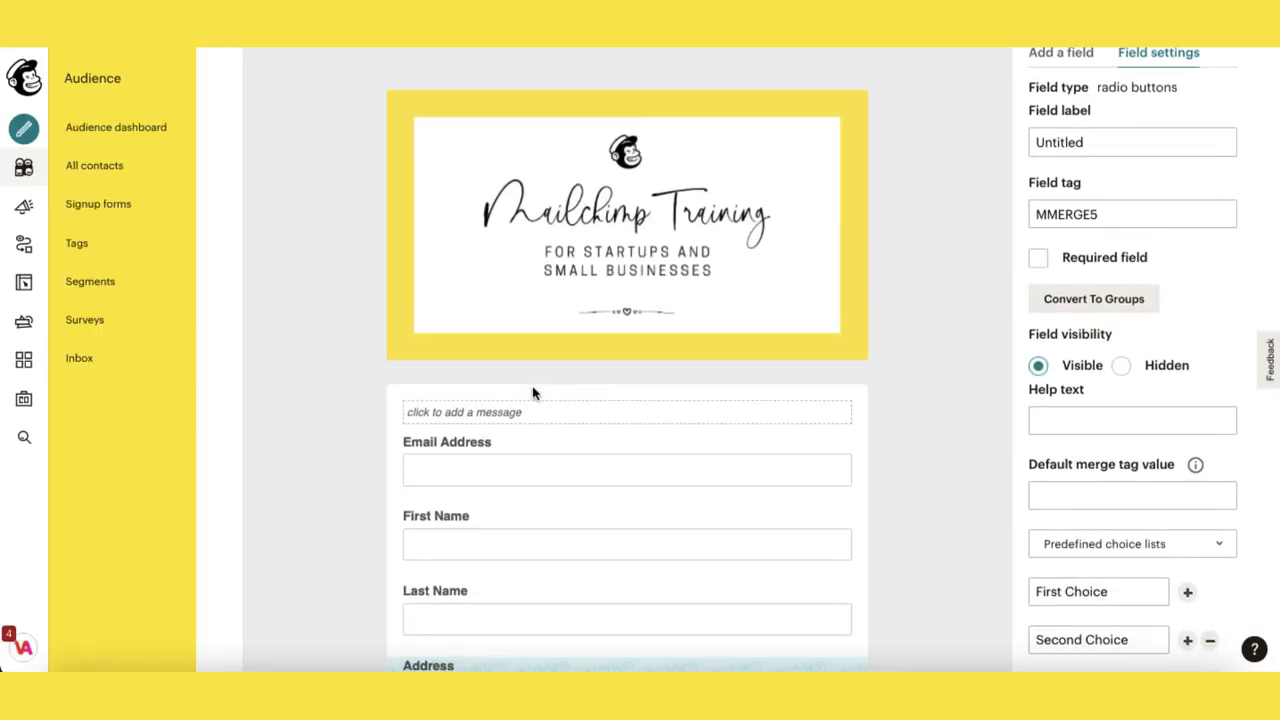
mouse_move(480, 414)
left_click(838, 415)
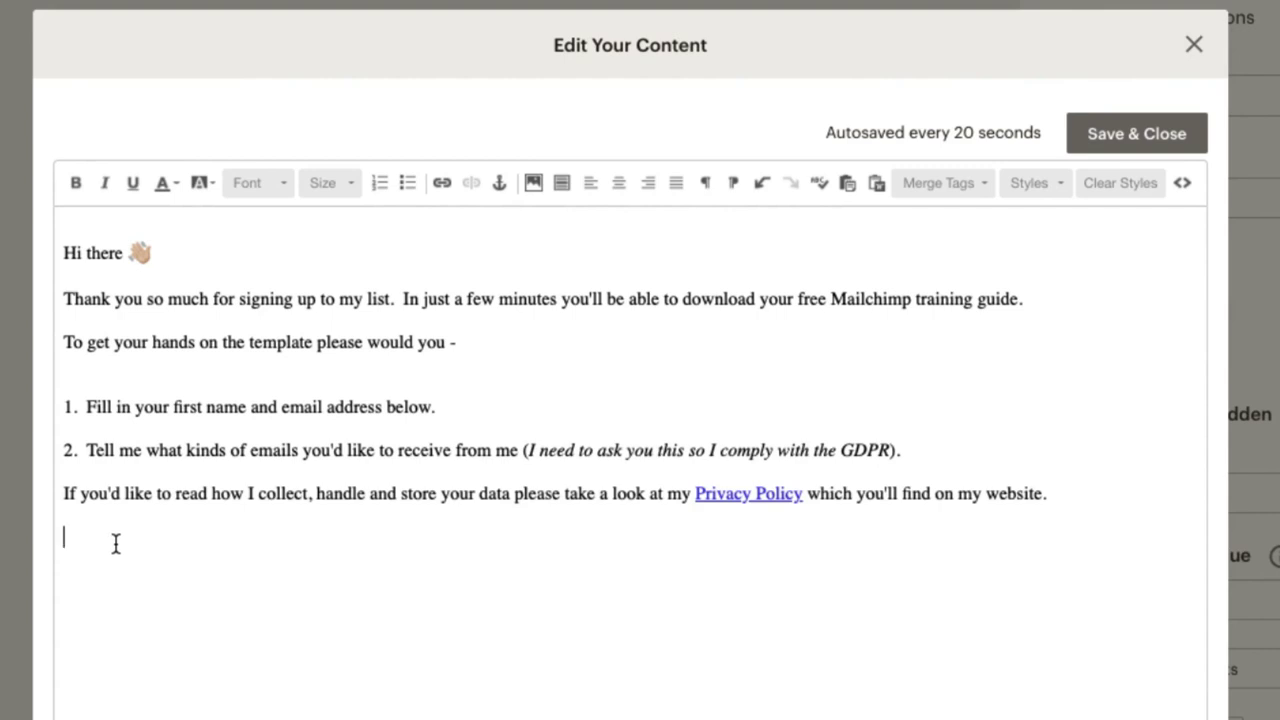
scroll(116, 543, "down", 3)
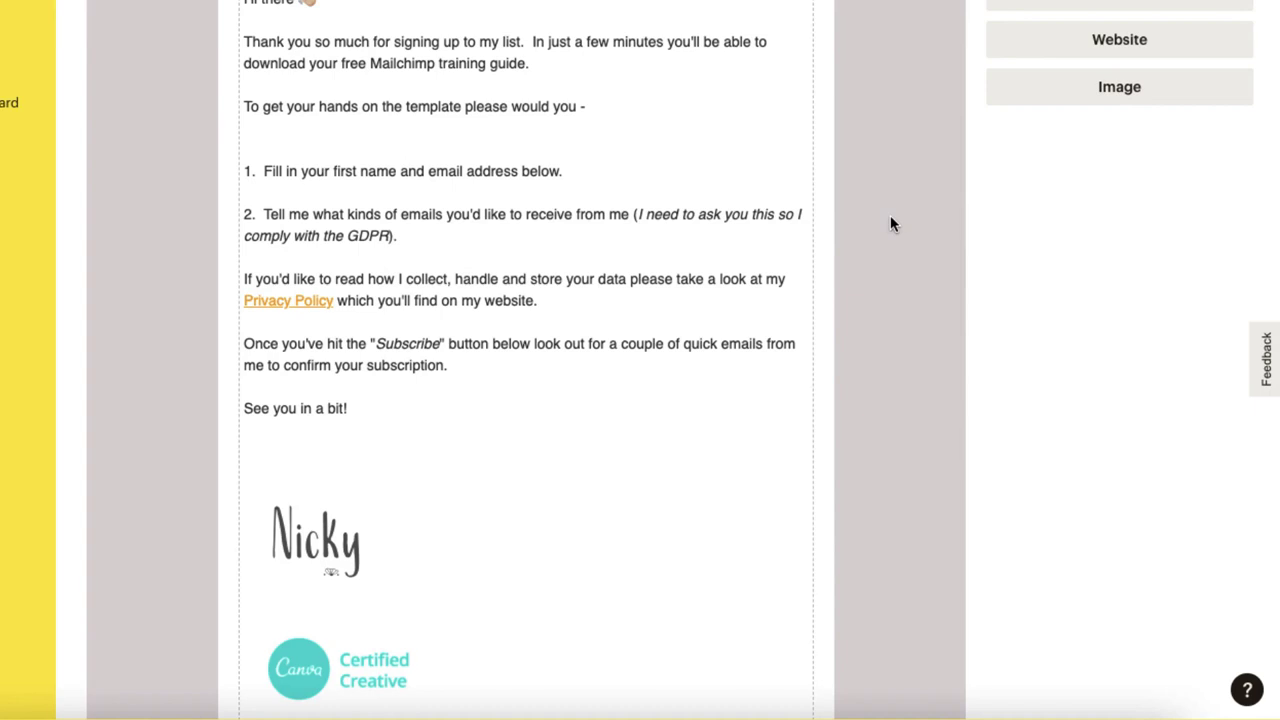
scroll(890, 215, "up", 6)
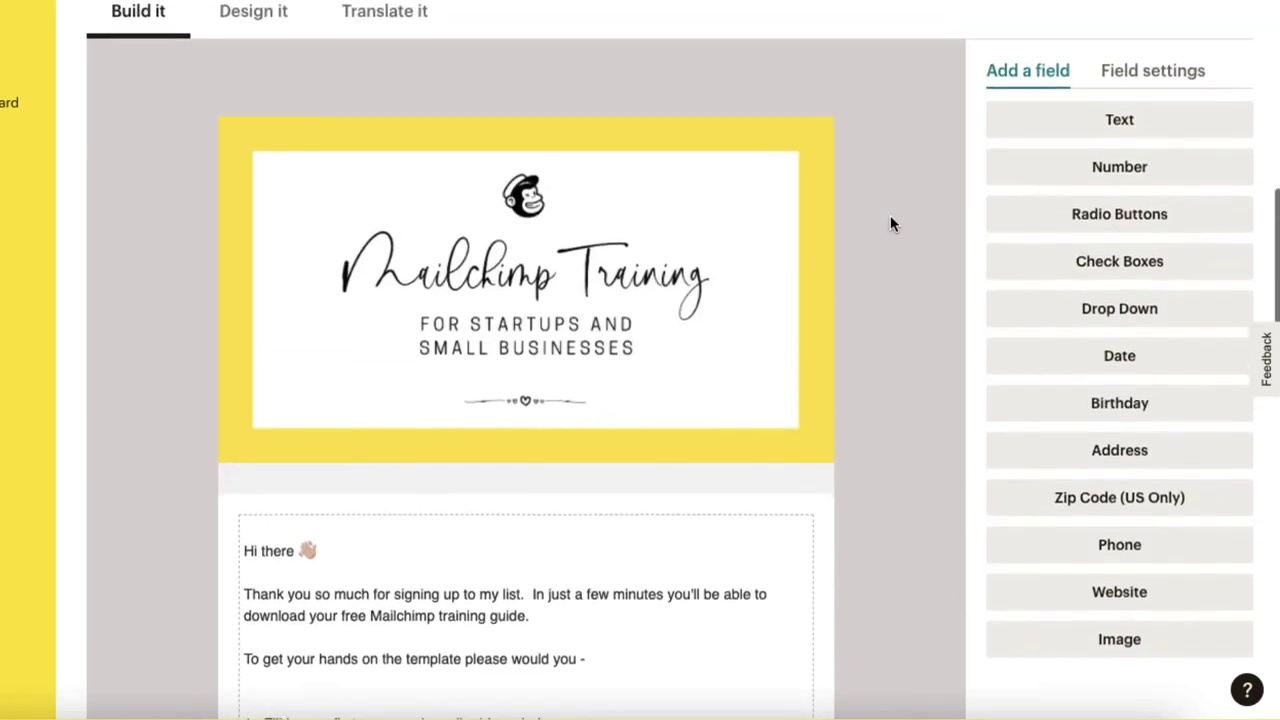
Make the First Name field on the signup form a required field and save the field
scroll(892, 214, "down", 1)
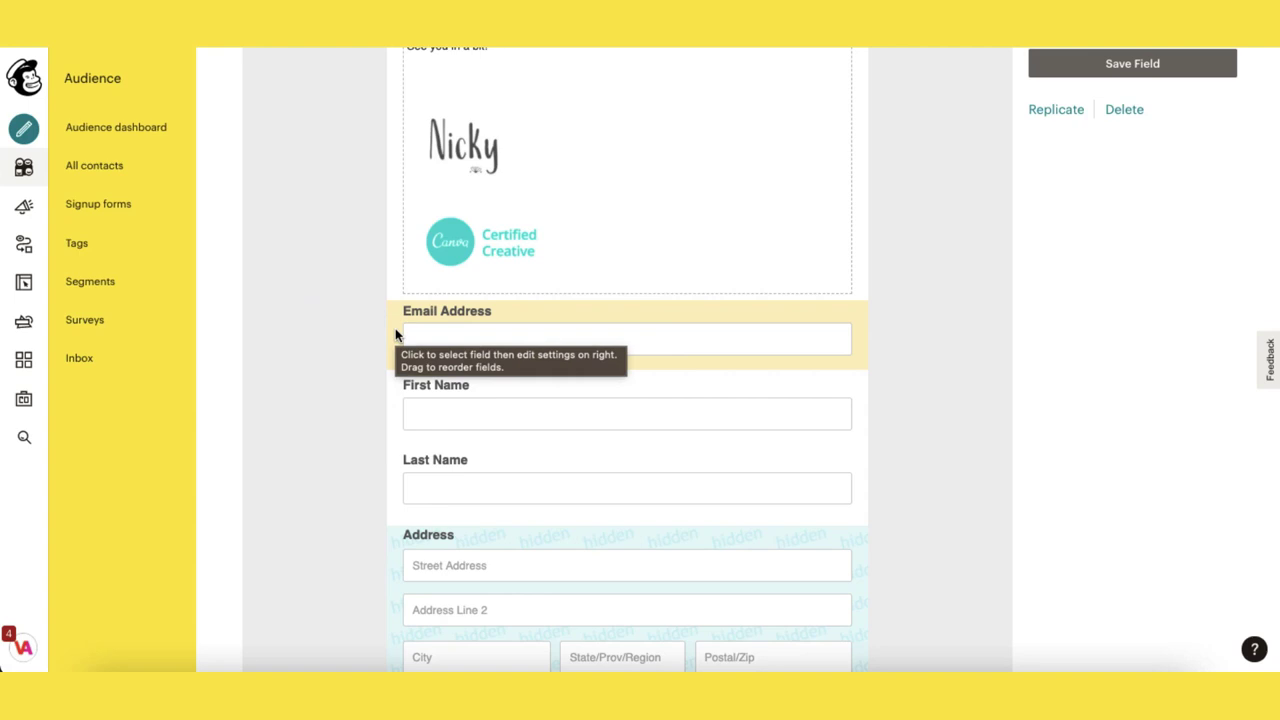
left_click(408, 426)
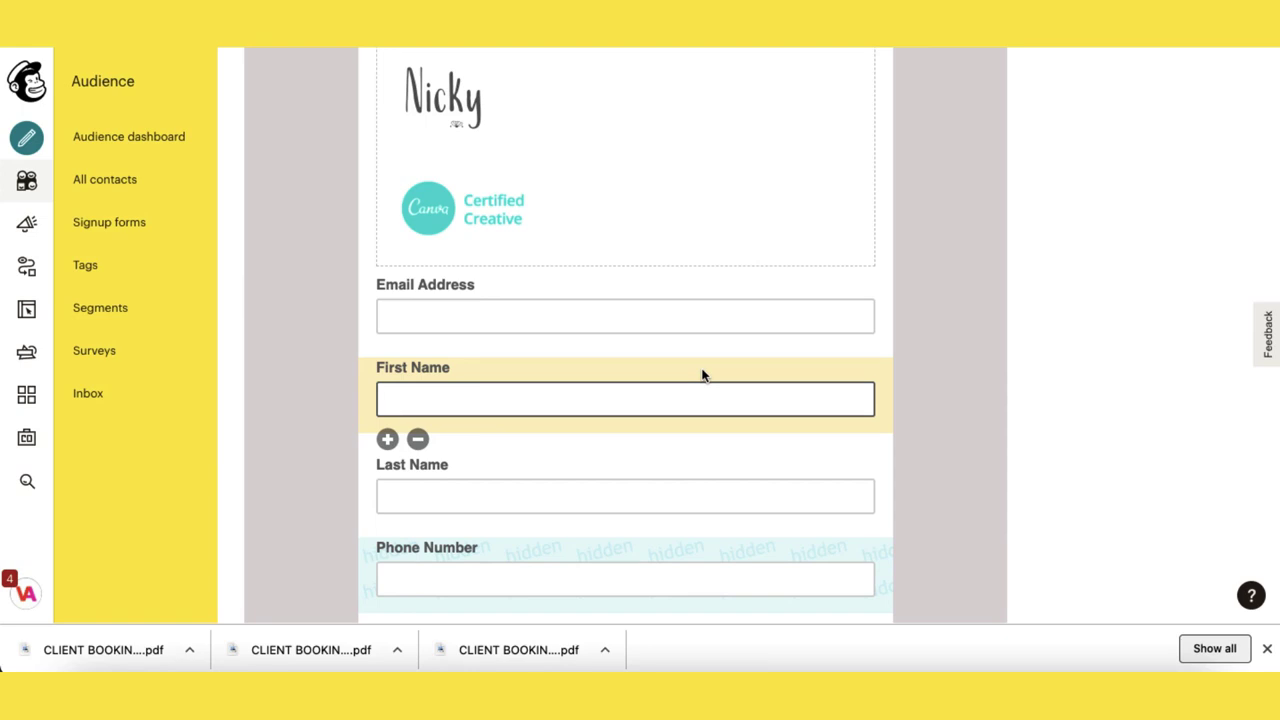
scroll(912, 298, "up", 8)
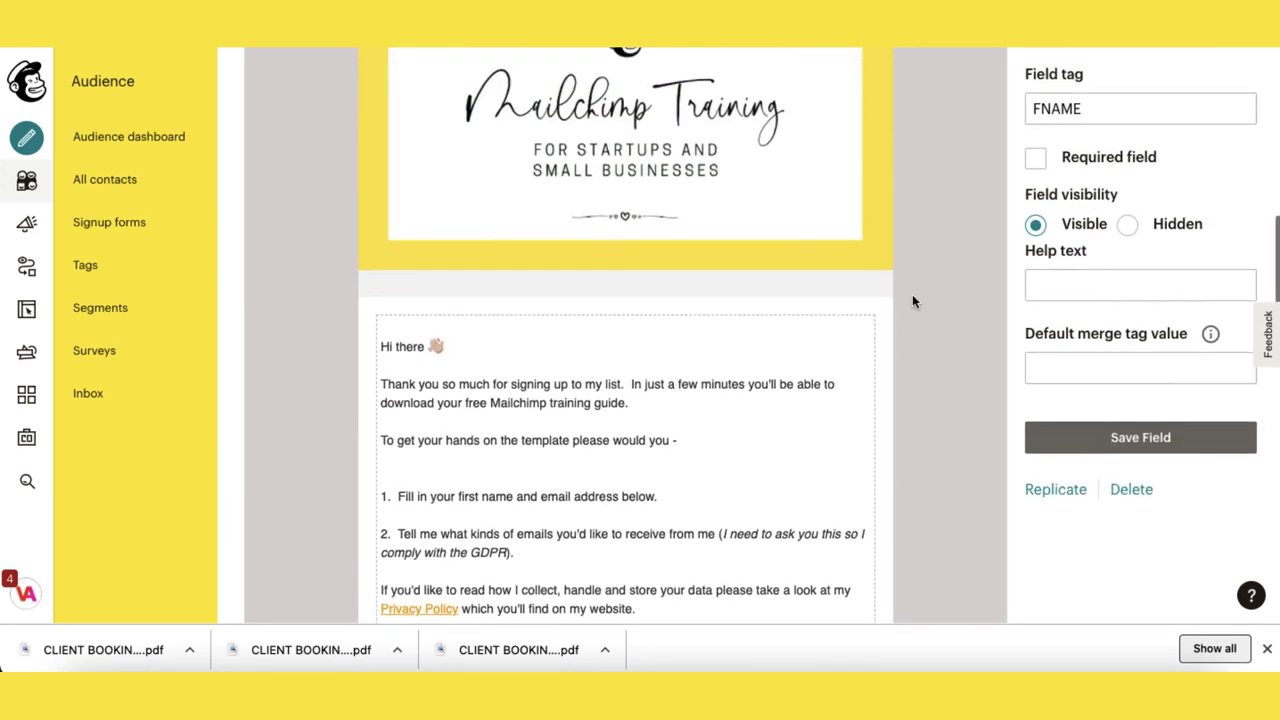
scroll(912, 301, "up", 2)
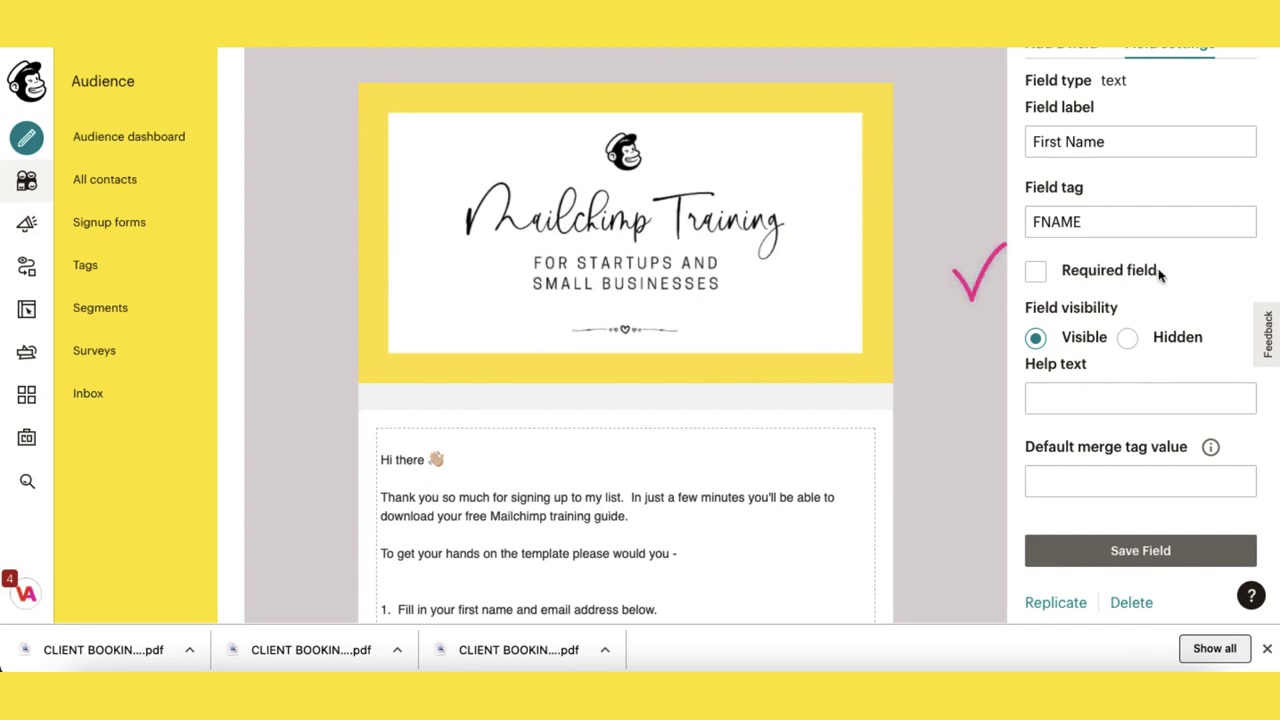
left_click(1036, 276)
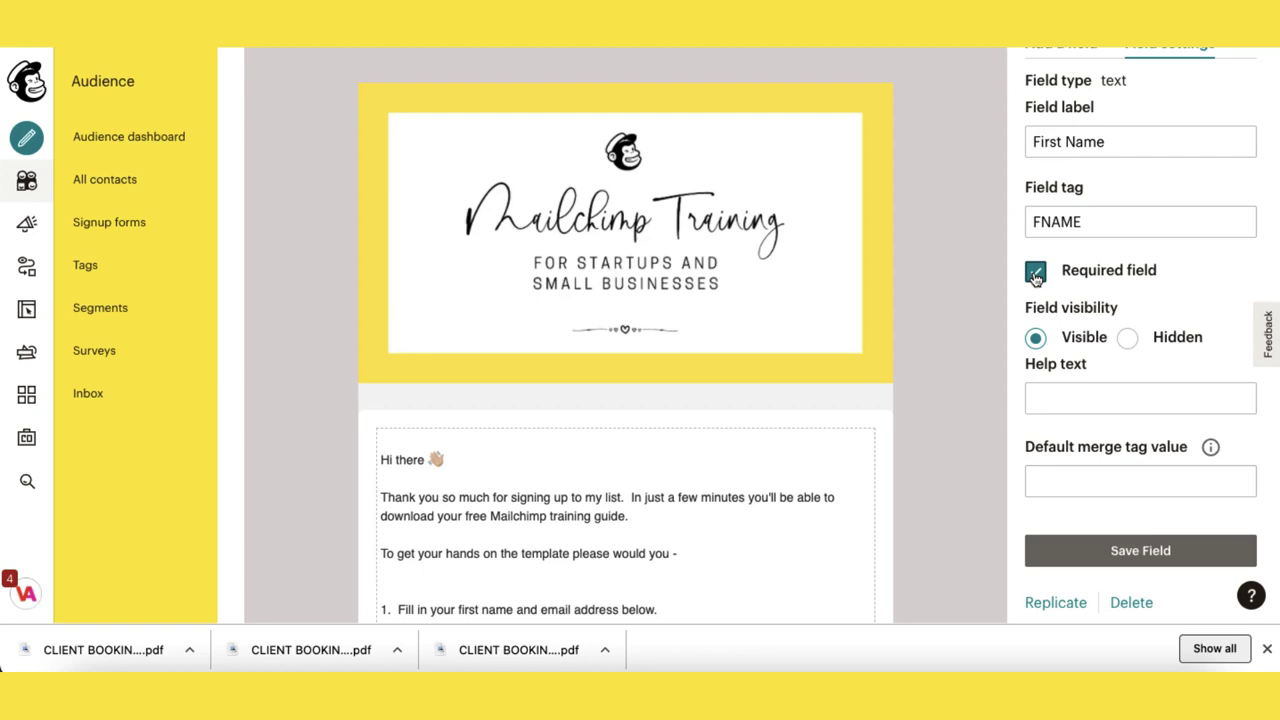
left_click(1137, 553)
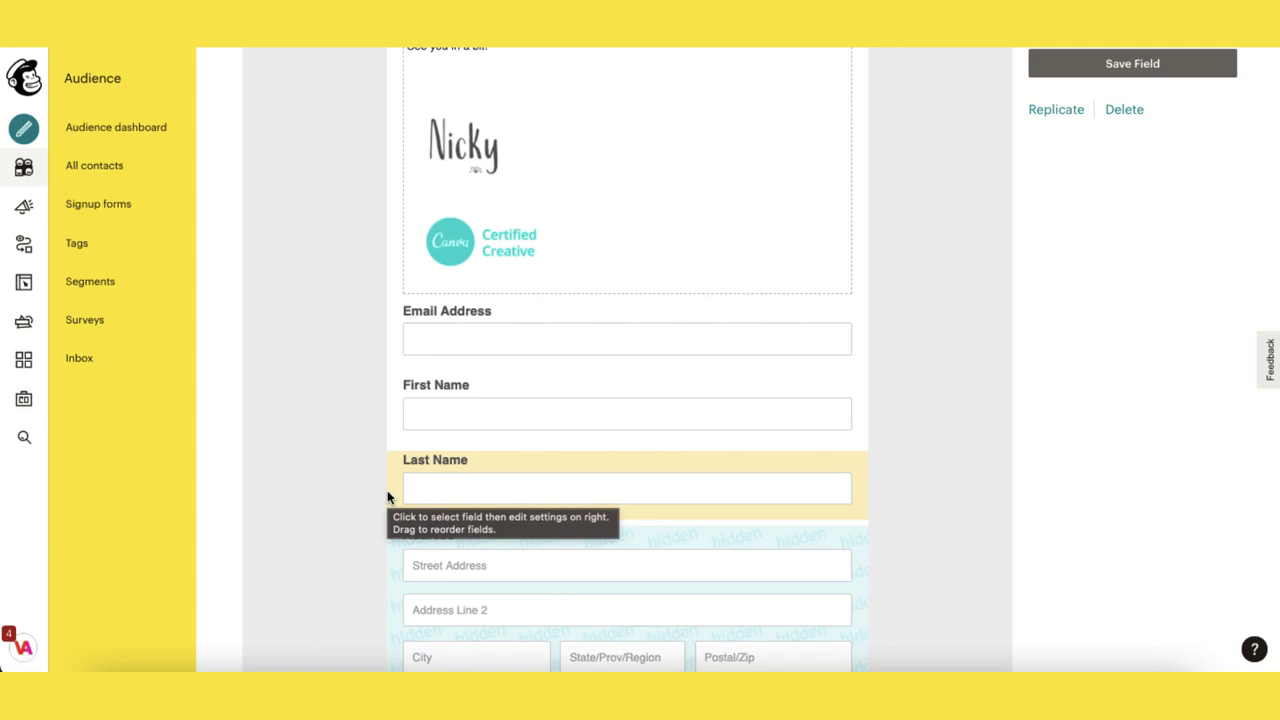
Delete the Last Name field from the signup form, confirming with DELETE
left_click(389, 497)
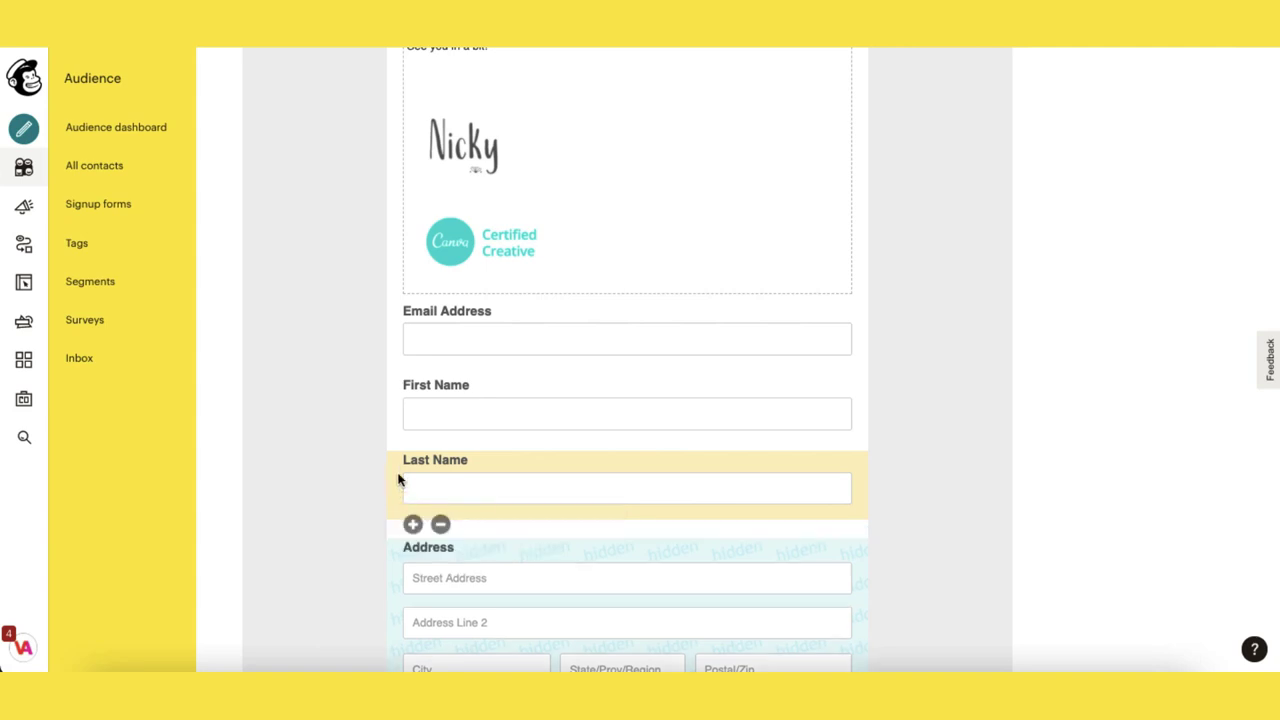
left_click(440, 526)
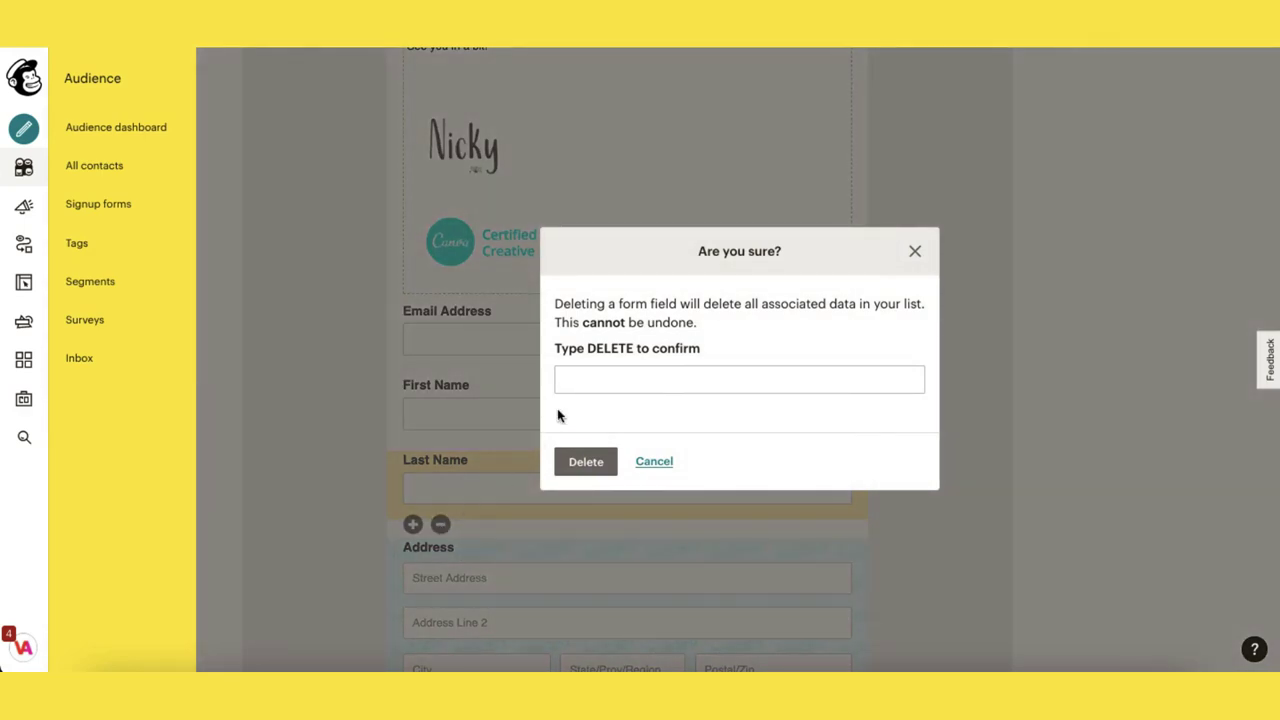
left_click(594, 379)
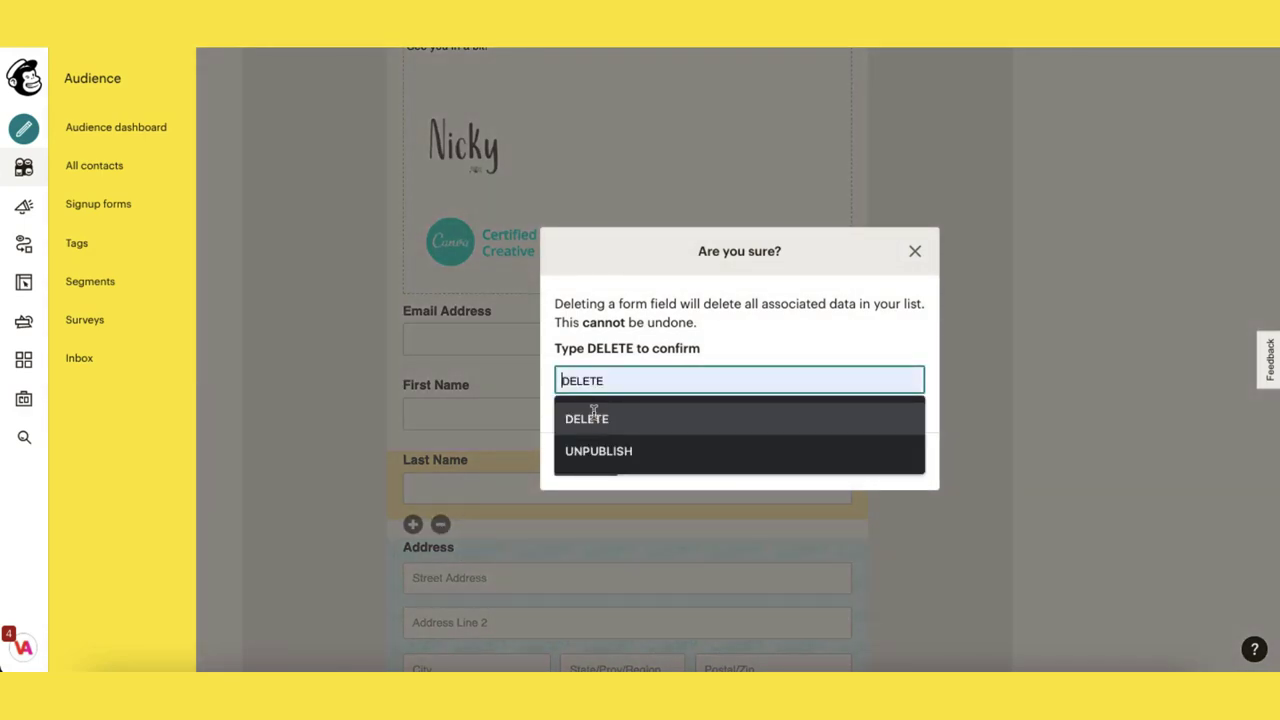
left_click(594, 418)
left_click(588, 461)
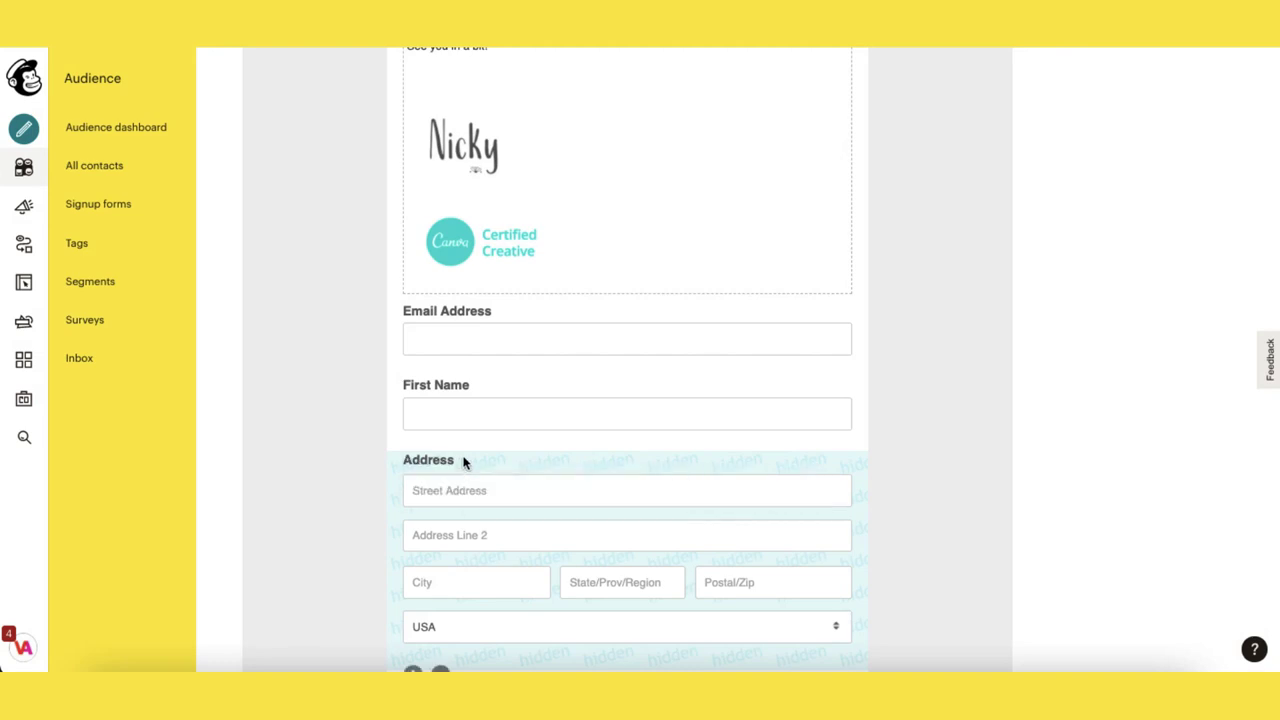
Delete the hidden Address field from the signup form, confirming with DELETE
scroll(463, 480, "down", 2)
left_click(440, 506)
left_click(584, 388)
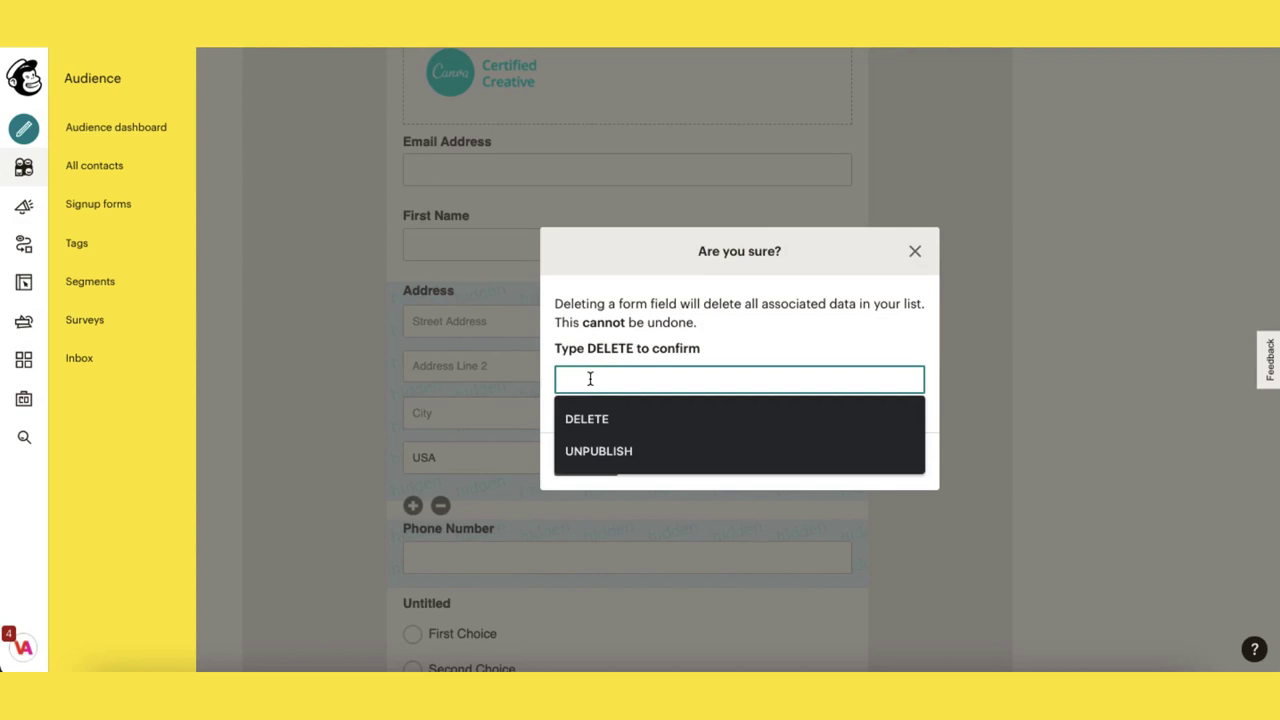
left_click(589, 417)
left_click(589, 461)
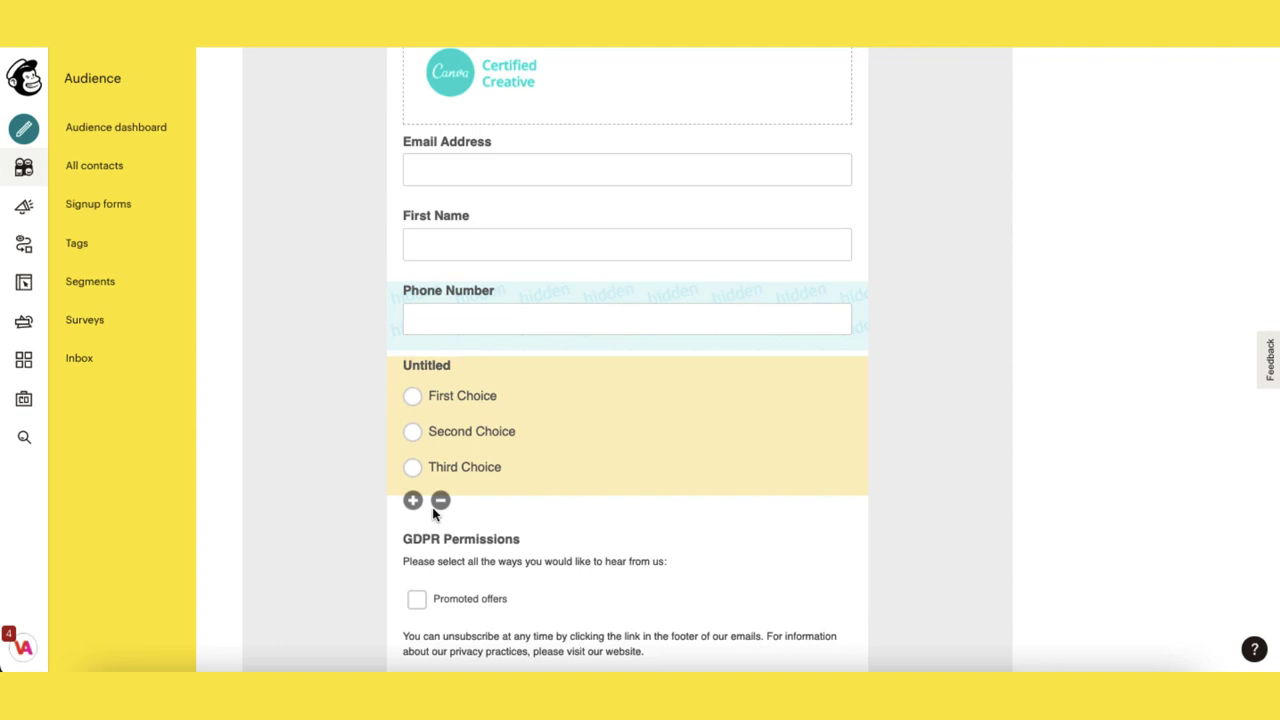
Remove the Untitled radio buttons field with its three choices from the signup form
left_click(439, 501)
left_click(613, 383)
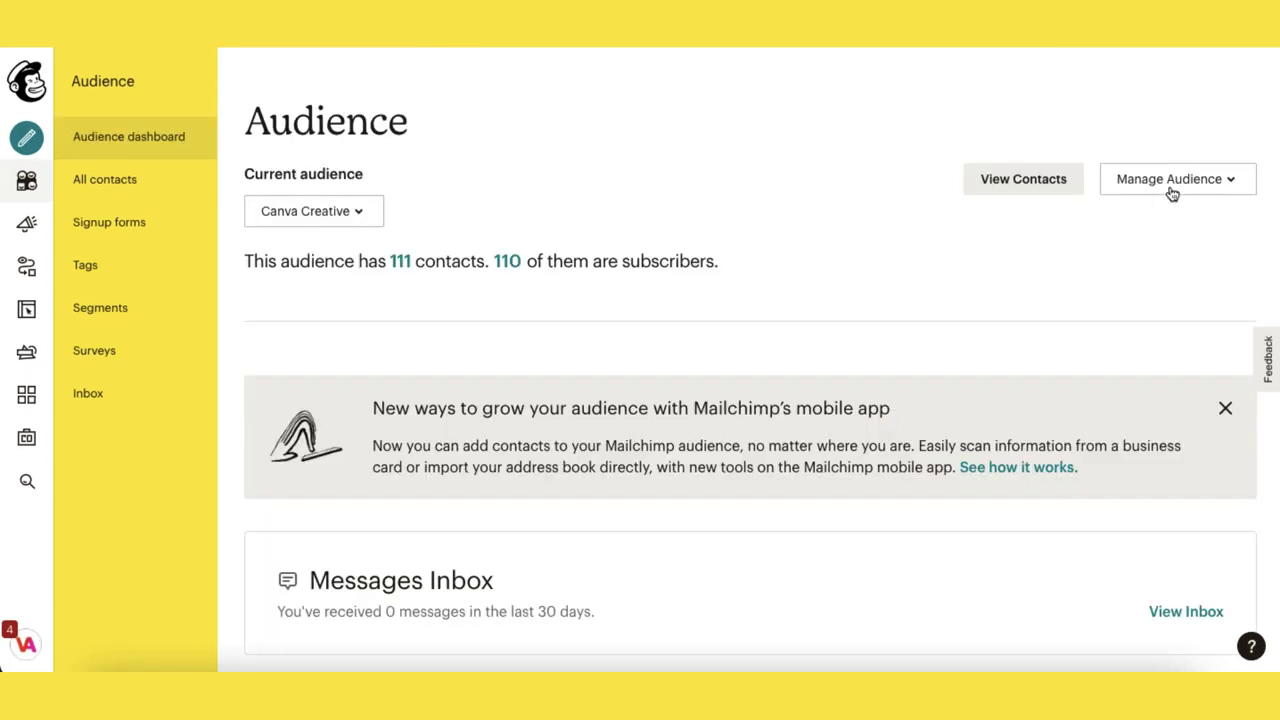
Open the GDPR fields and settings in the Canva Creative audience's settings
left_click(1168, 186)
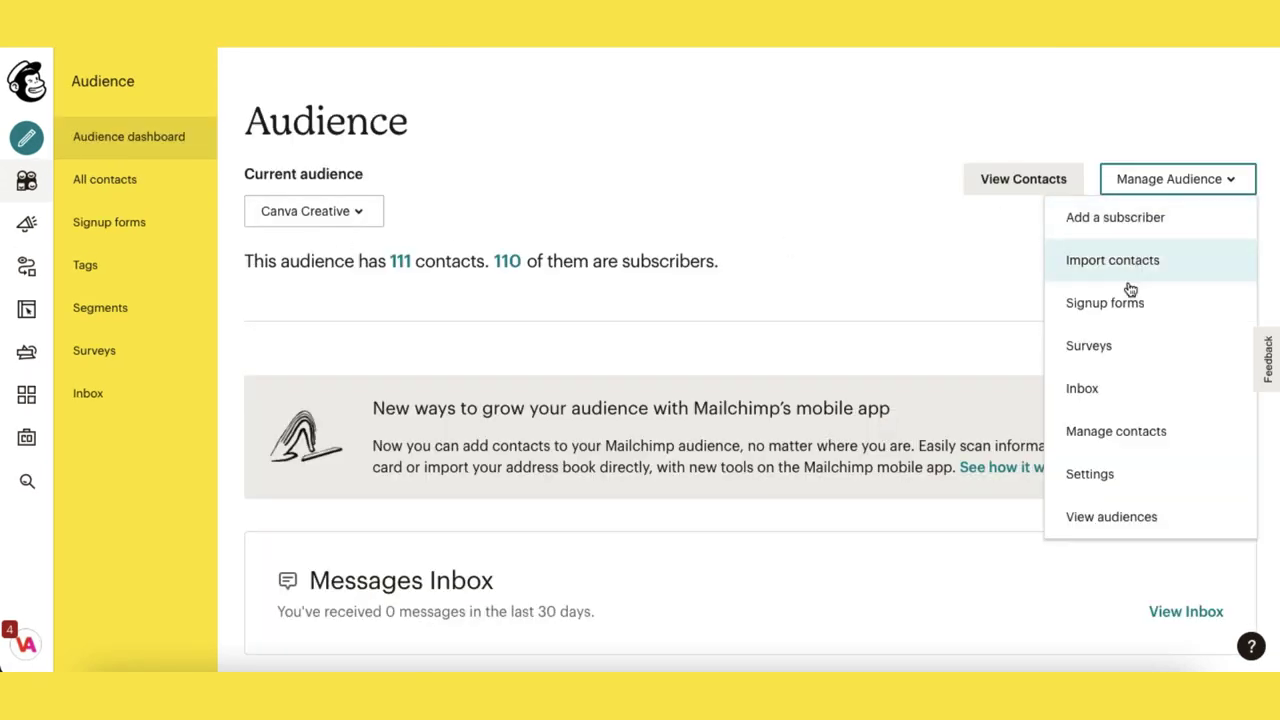
left_click(1090, 474)
scroll(1023, 466, "down", 3)
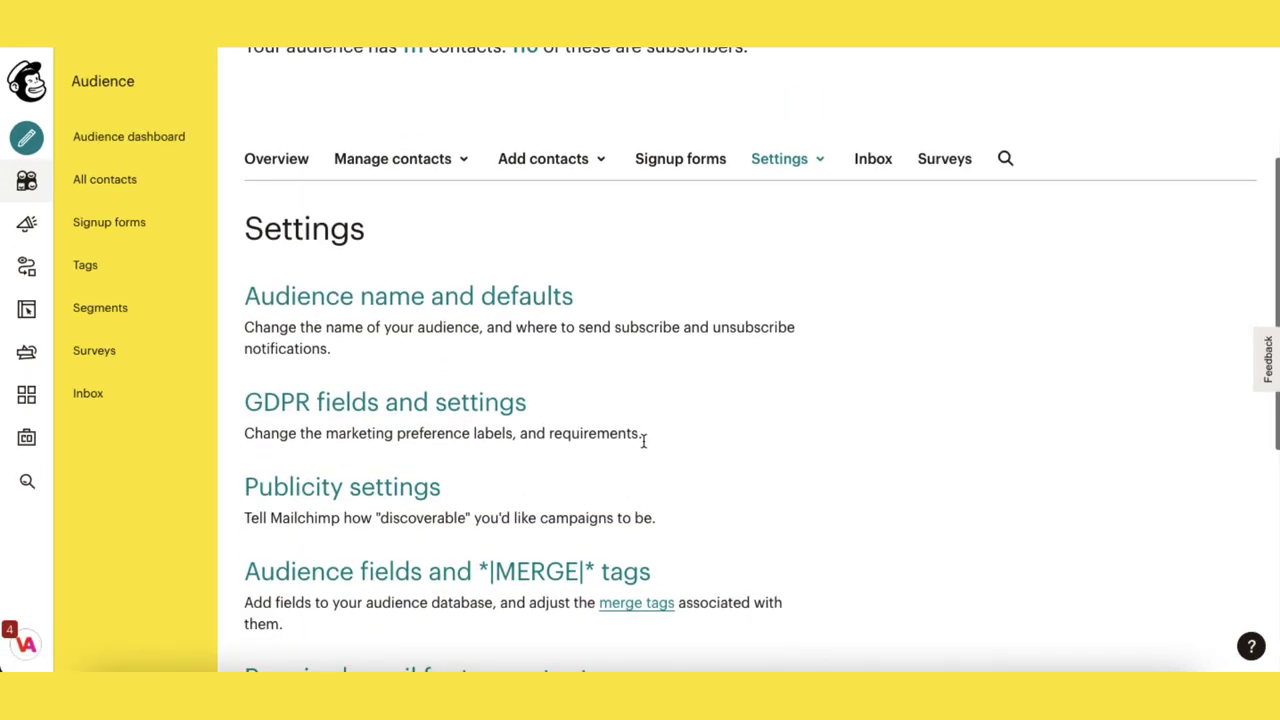
left_click(443, 408)
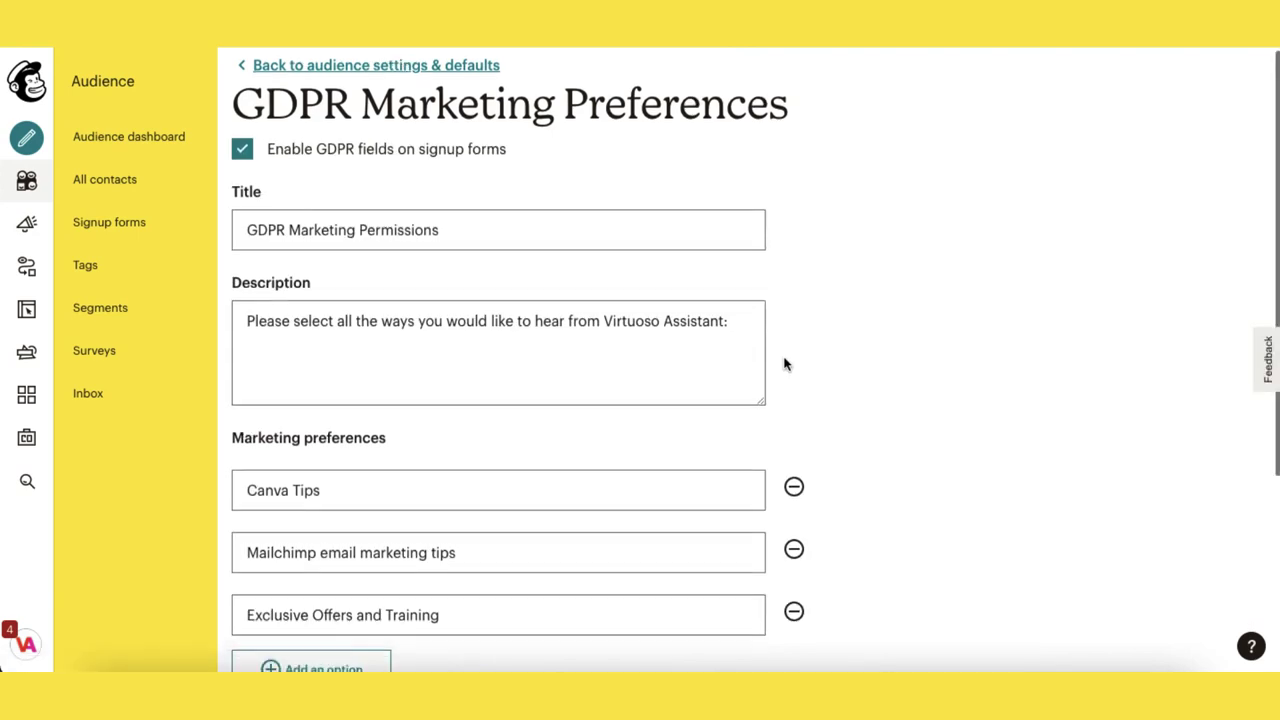
Change the label of the signup form's GDPR field to GDPR Marketing Permissions
scroll(786, 364, "down", 2)
scroll(786, 365, "up", 2)
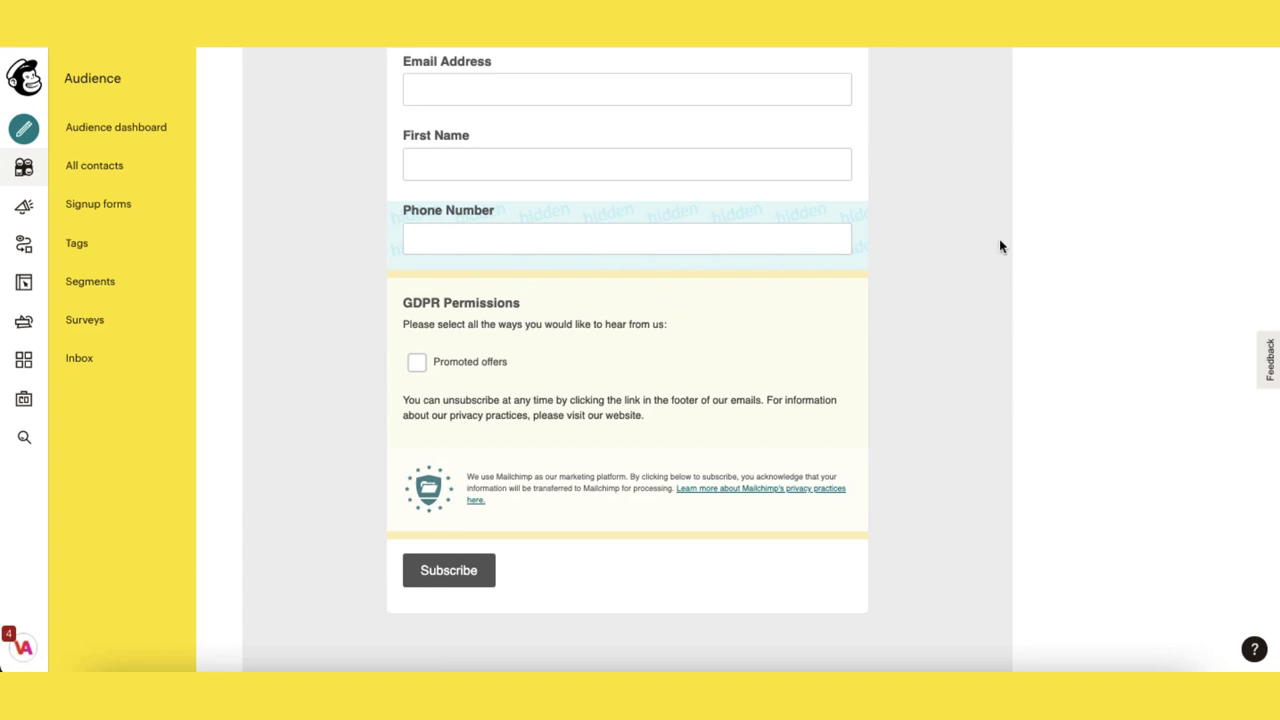
scroll(1000, 246, "up", 10)
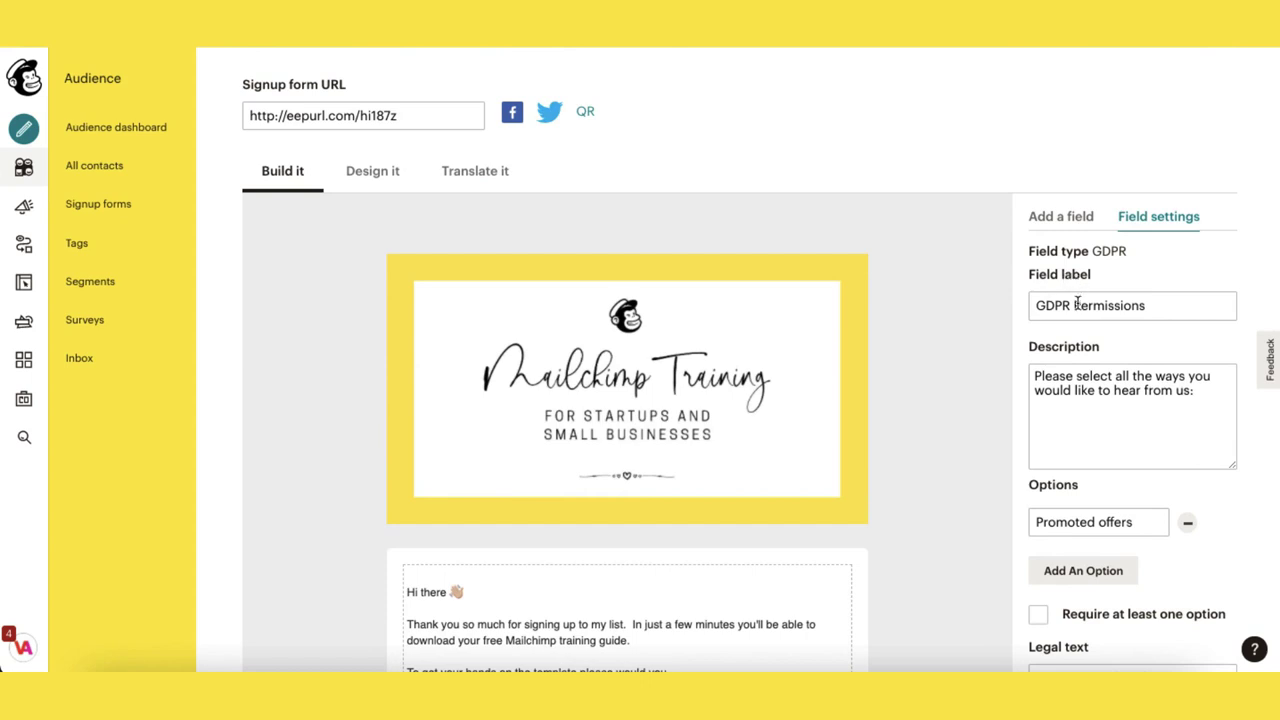
left_click(1072, 305)
type("Marketing")
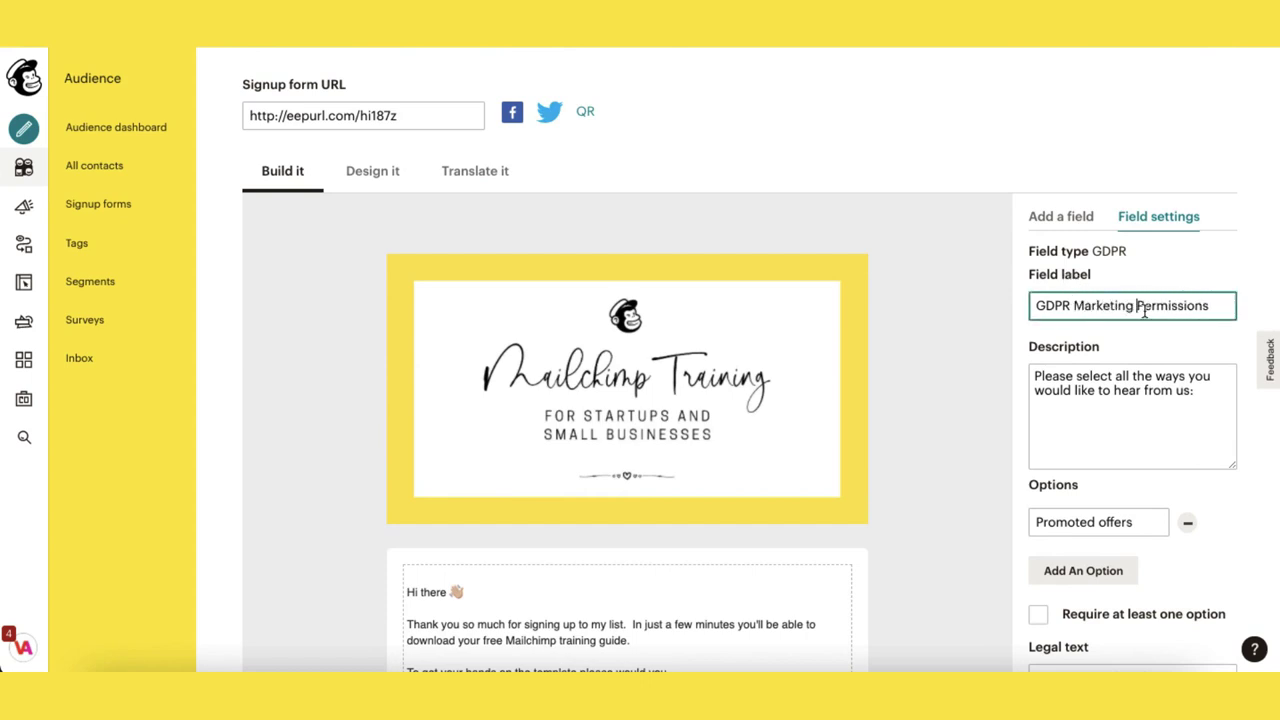
scroll(1085, 403, "down", 1)
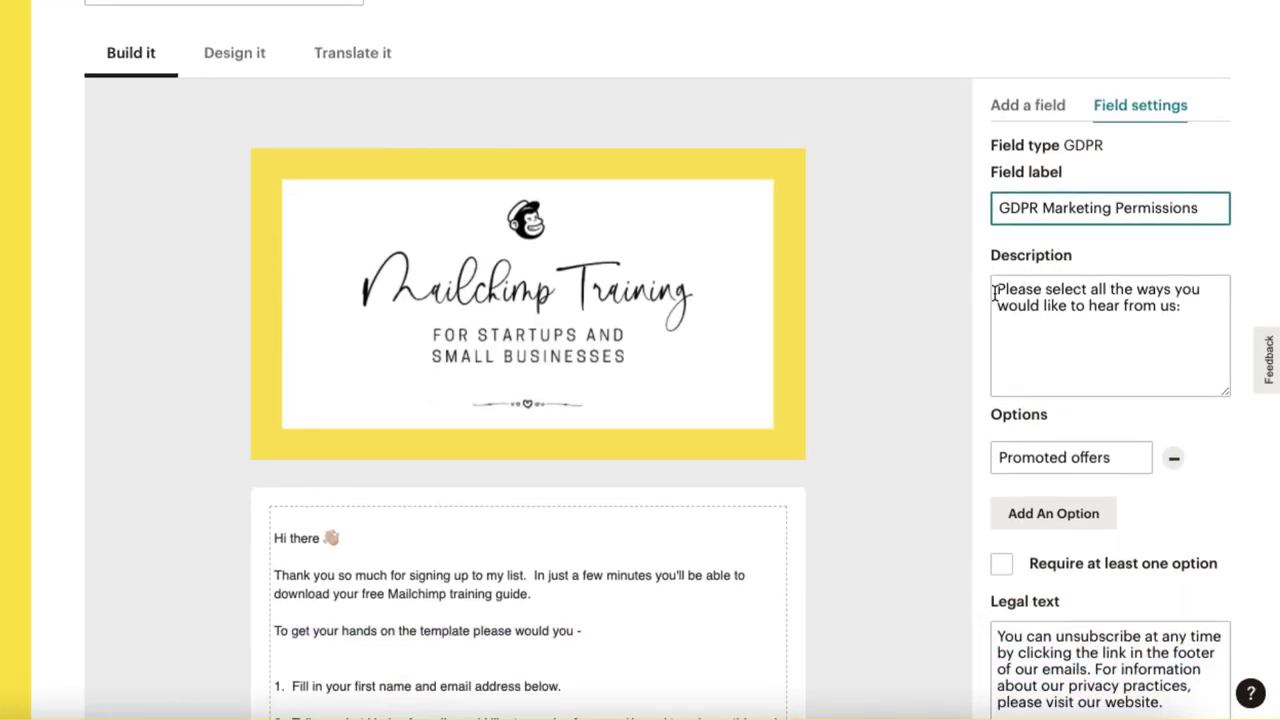
scroll(996, 291, "down", 2)
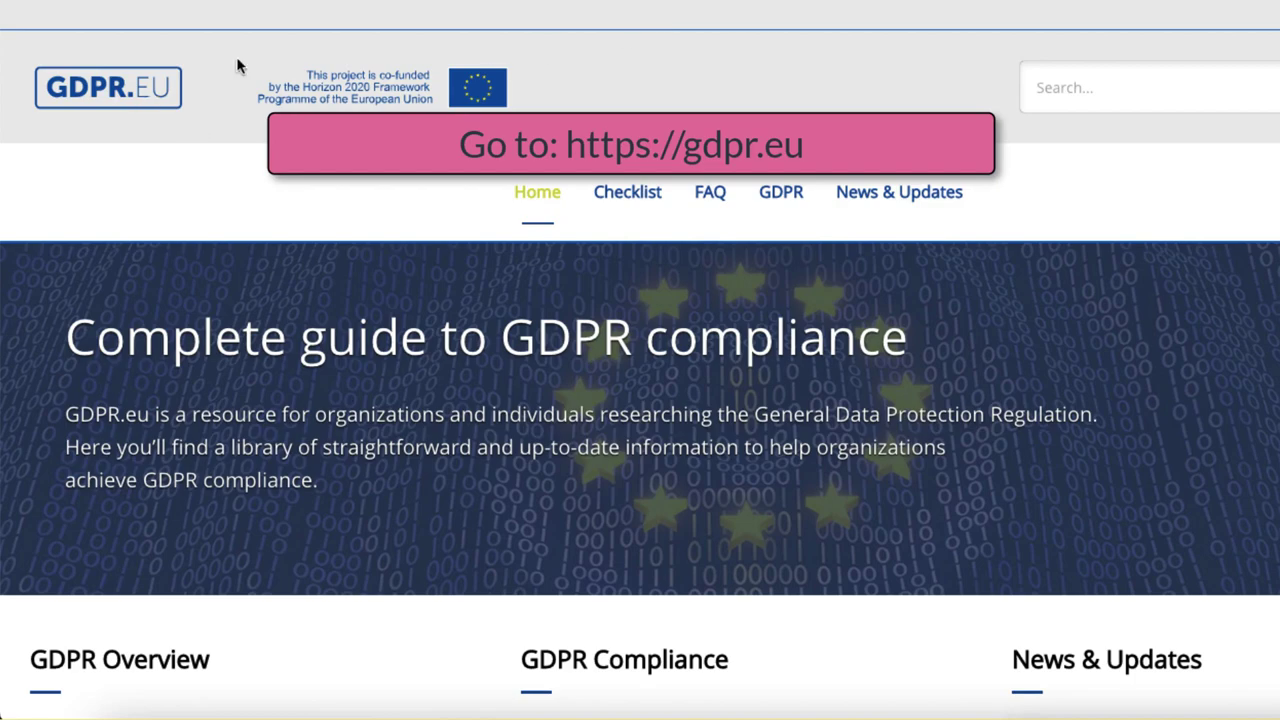
Browse the gdpr.eu website and read its article on how the GDPR affects email
scroll(840, 253, "down", 20)
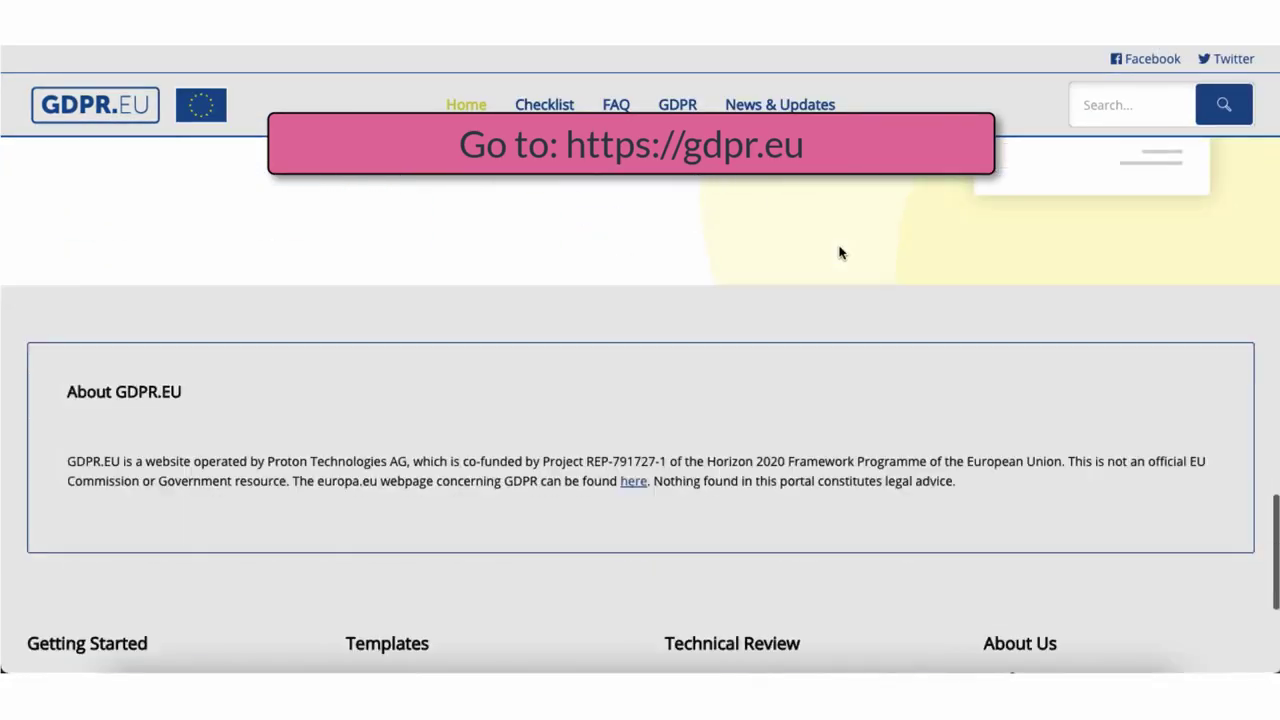
scroll(840, 253, "down", 3)
left_click(702, 405)
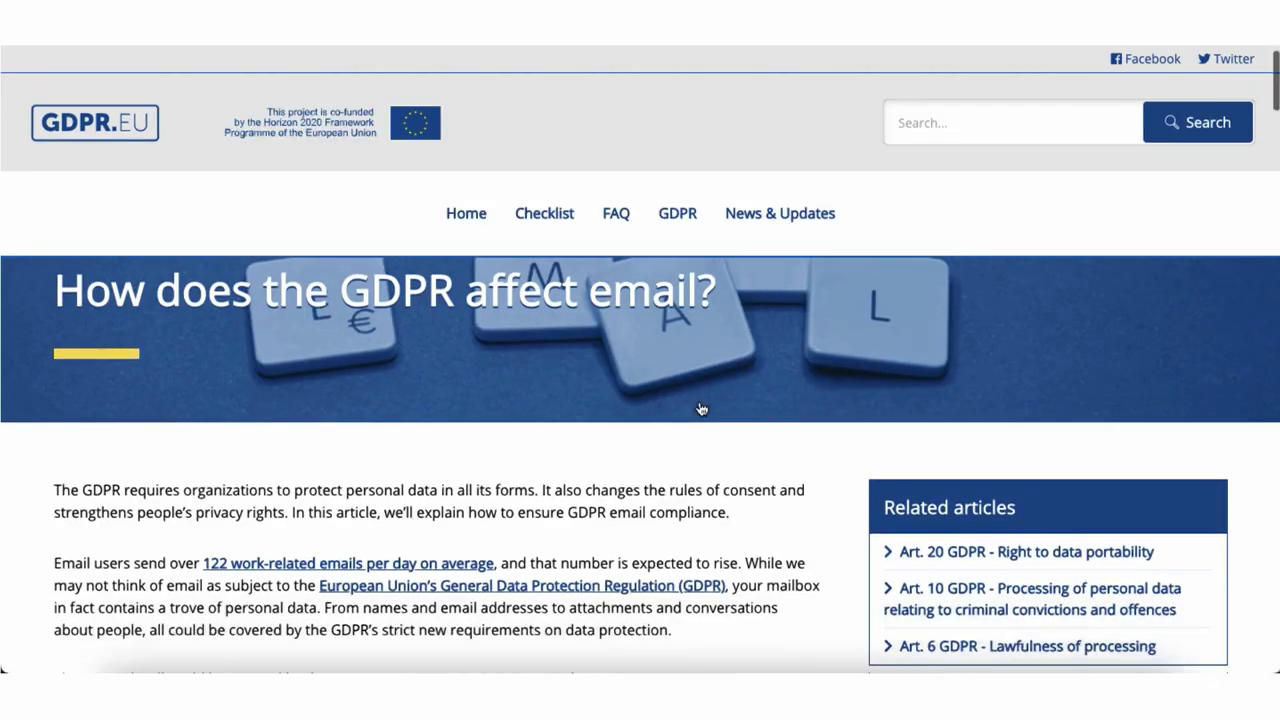
scroll(702, 408, "down", 5)
scroll(702, 408, "down", 17)
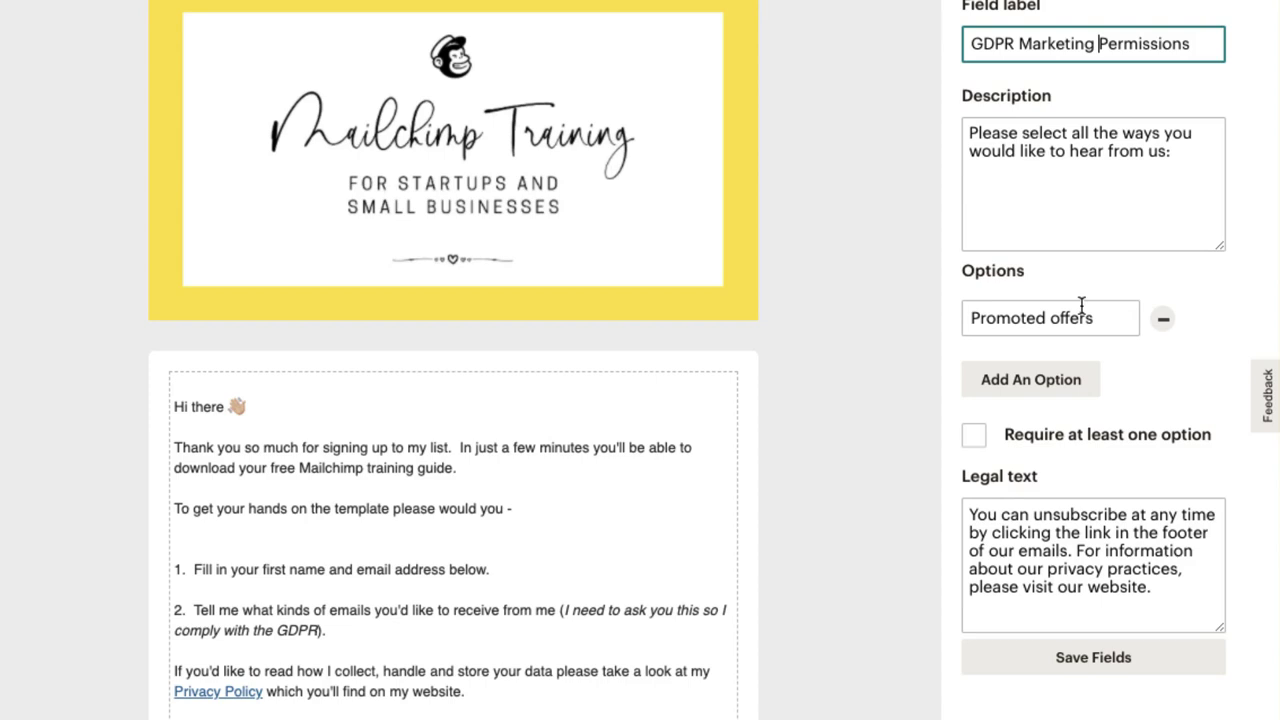
Replace the Promoted offers option of the GDPR field with Mailchimp tips
left_click(1097, 316)
left_click_drag(1097, 316, 948, 316)
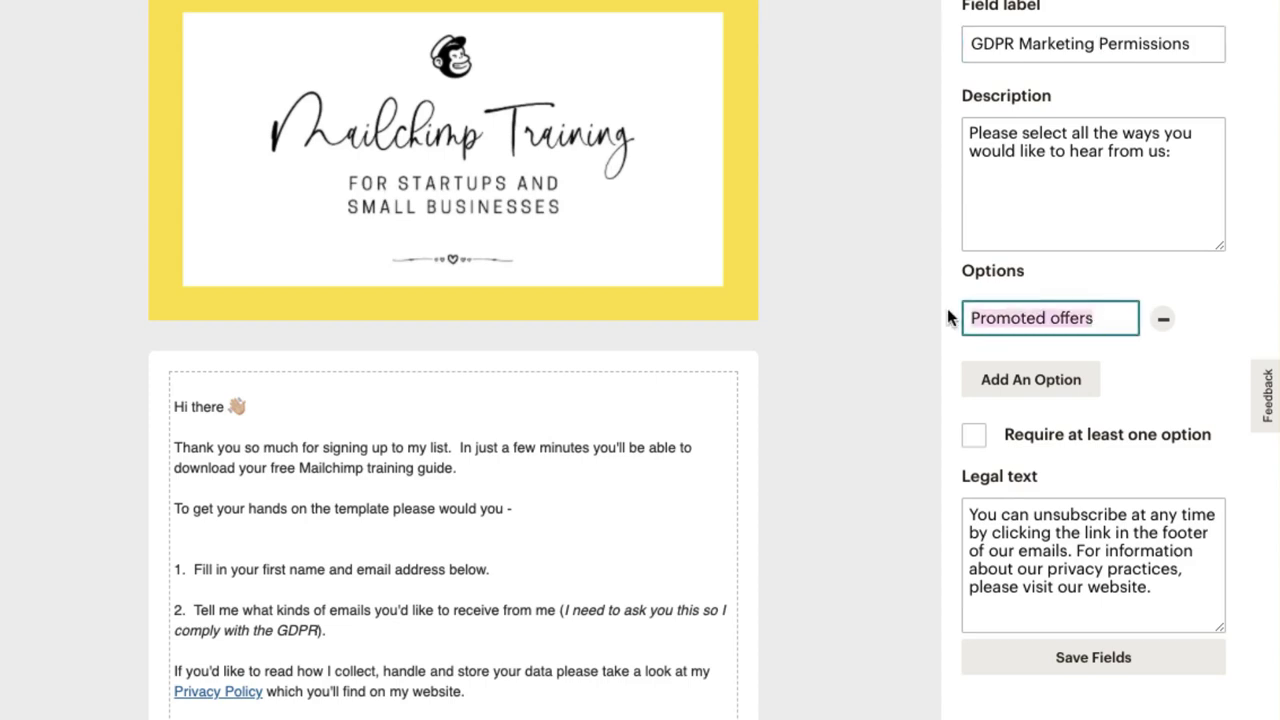
type("Mailchimp tips")
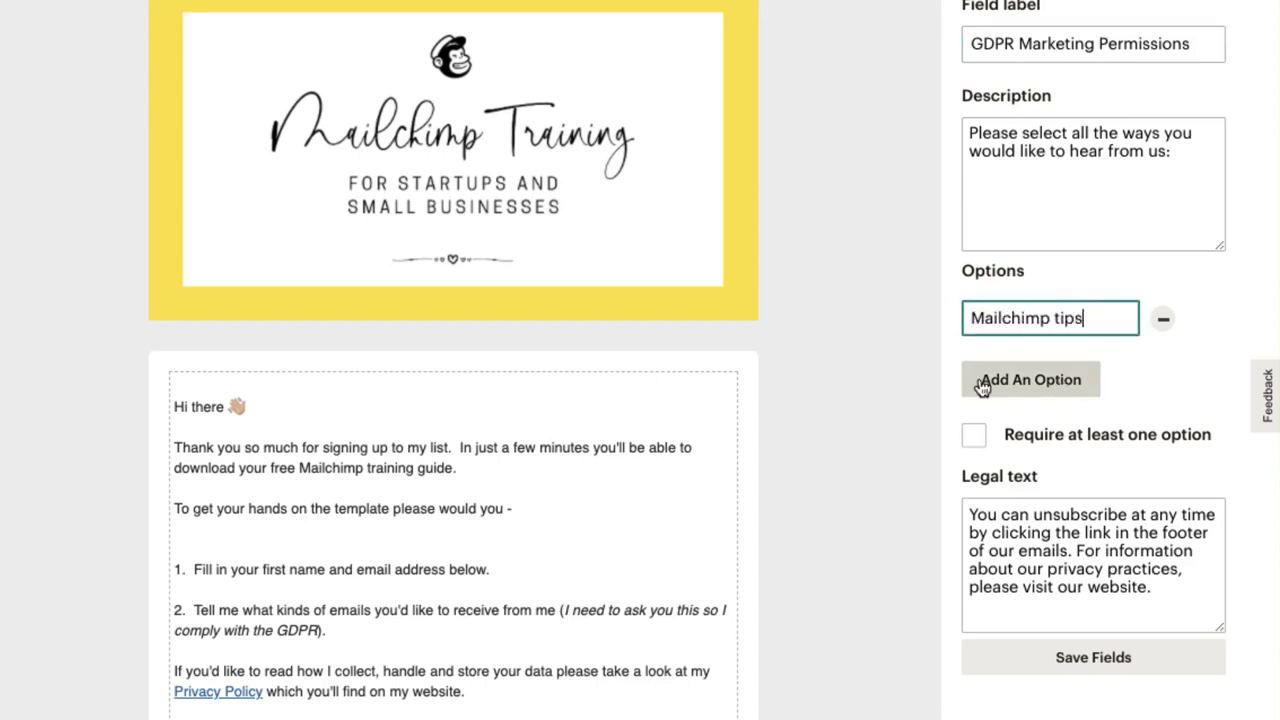
Add two more GDPR options named Canva Tips and Tricks, and Training and Promoted Offers
left_click(1014, 379)
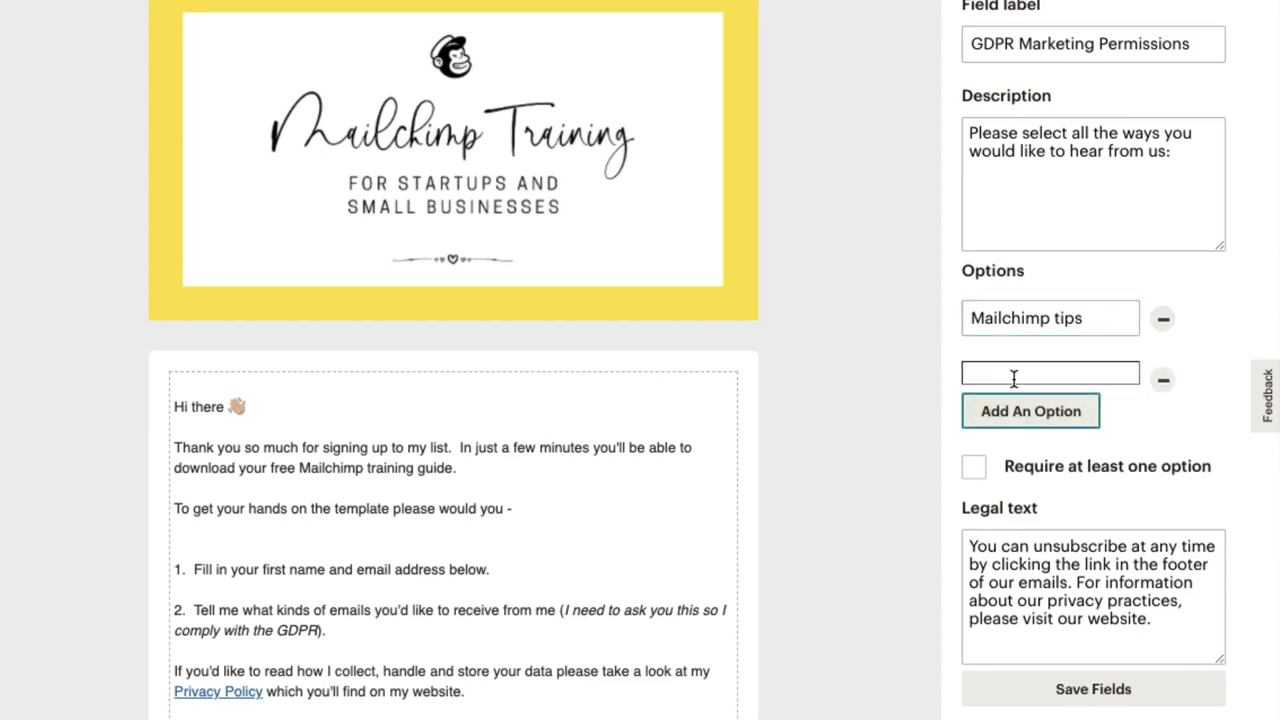
left_click(1014, 374)
type("Can")
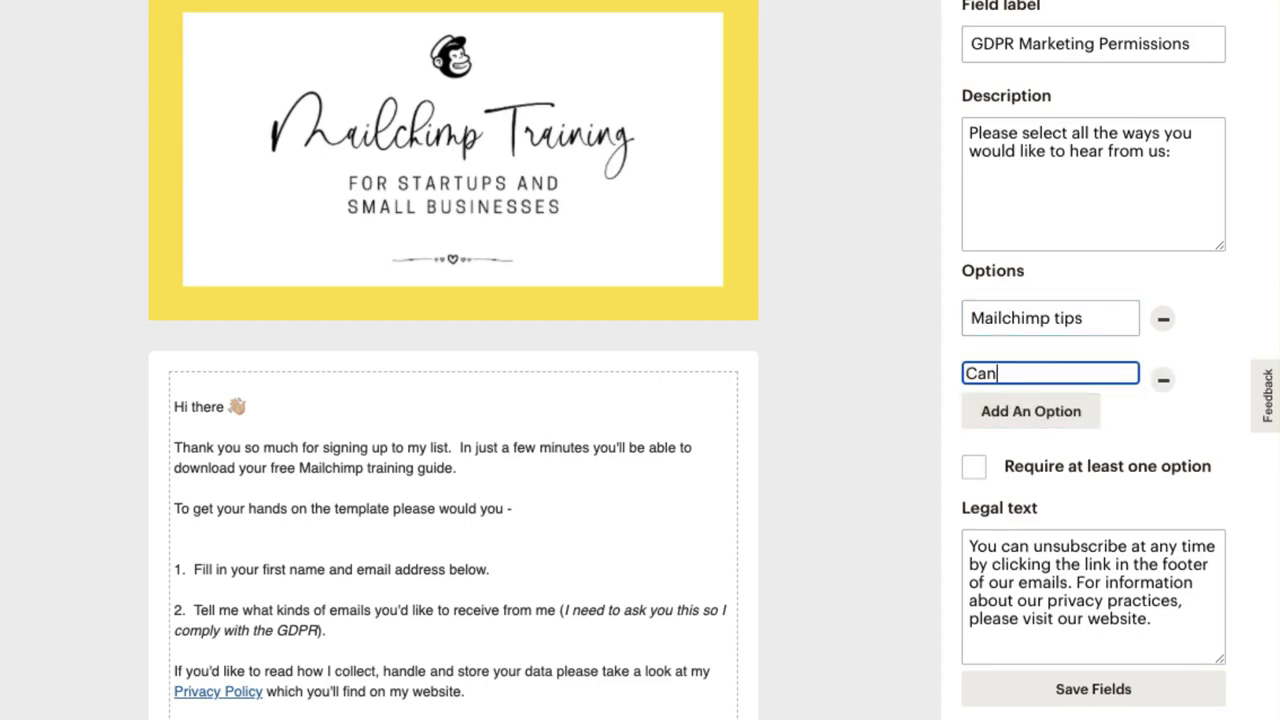
type("va Tips and Tricks")
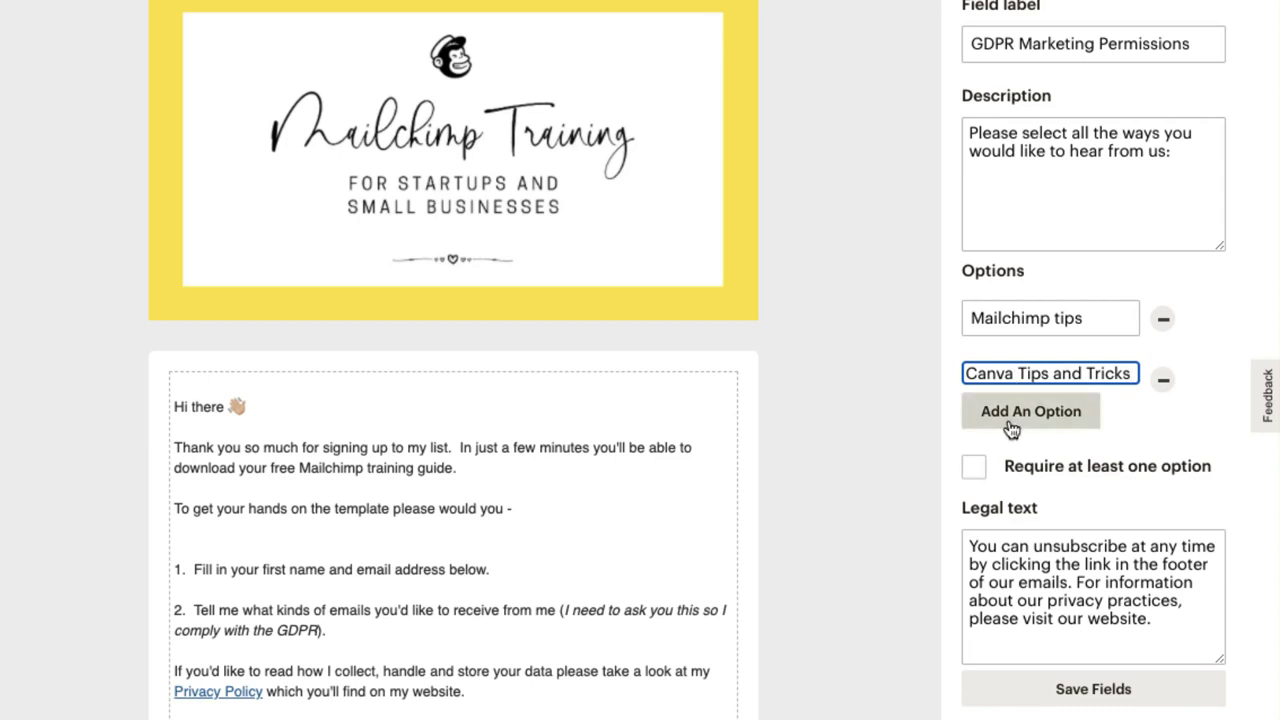
left_click(1011, 428)
type("Training and ")
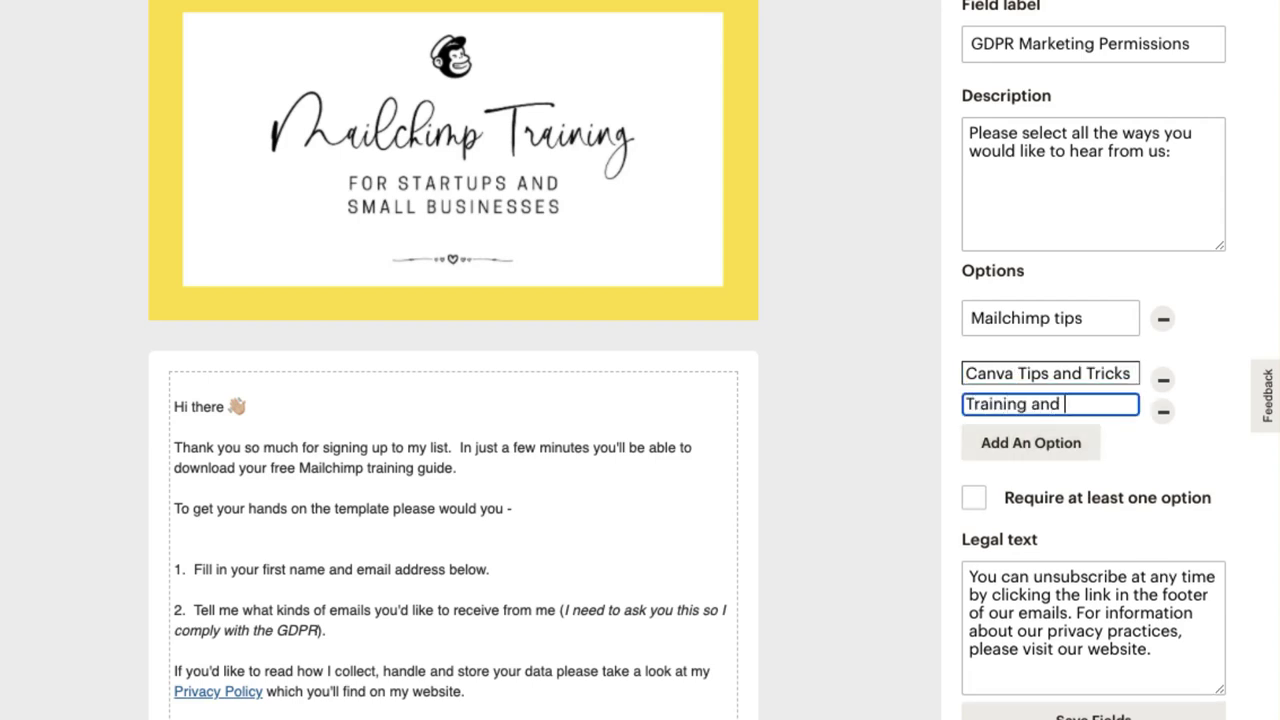
type("Promoted Offers")
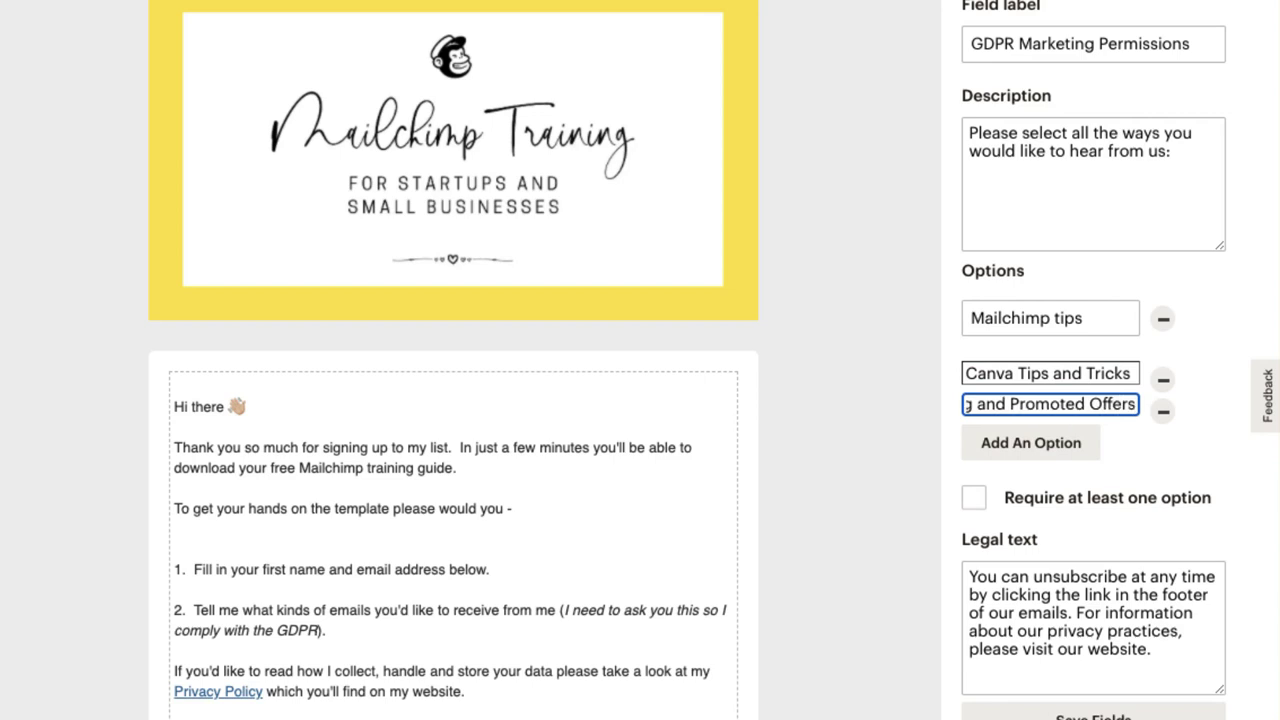
Make at least one GDPR option required for subscribers and save the field settings
scroll(944, 433, "down", 2)
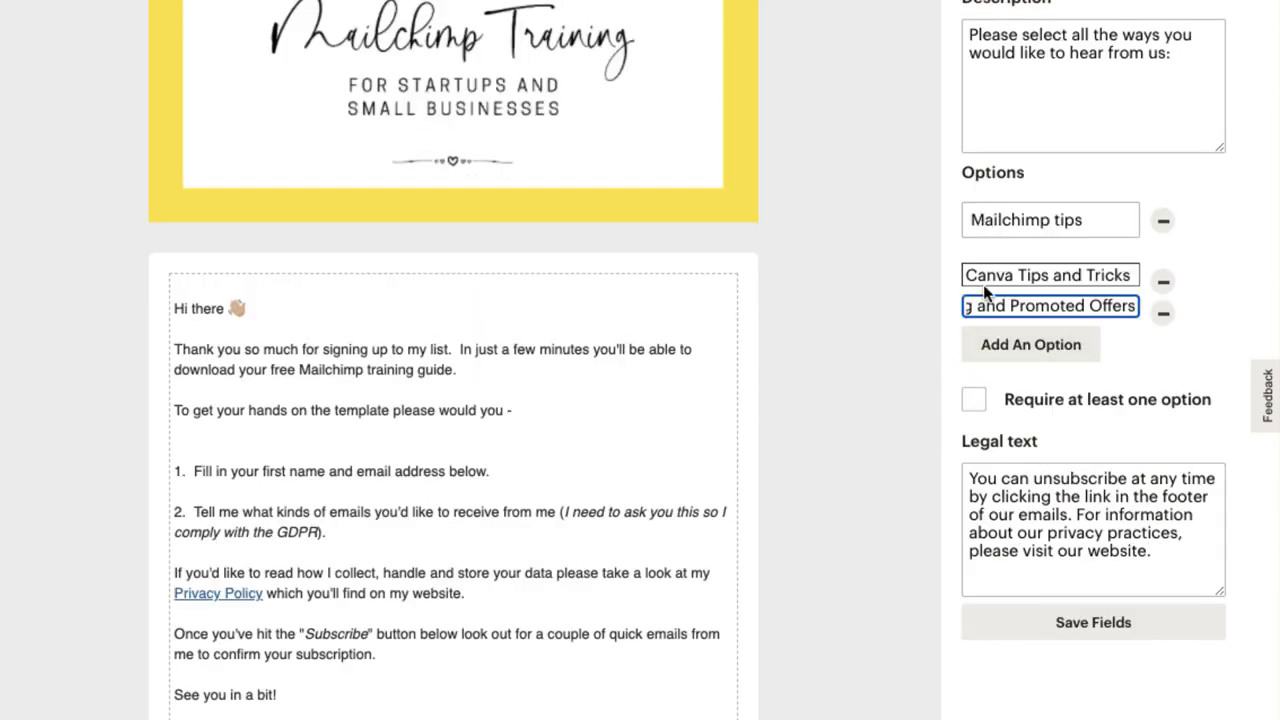
left_click(974, 402)
scroll(975, 400, "down", 1)
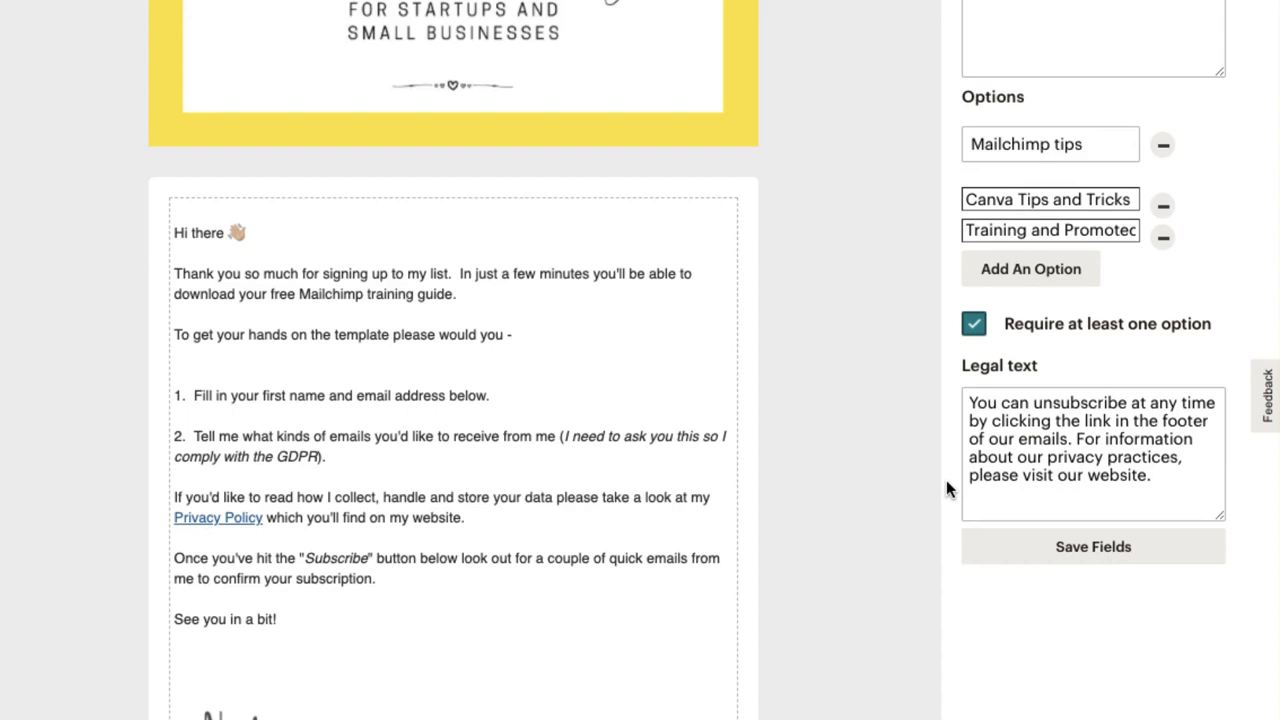
scroll(946, 488, "down", 1)
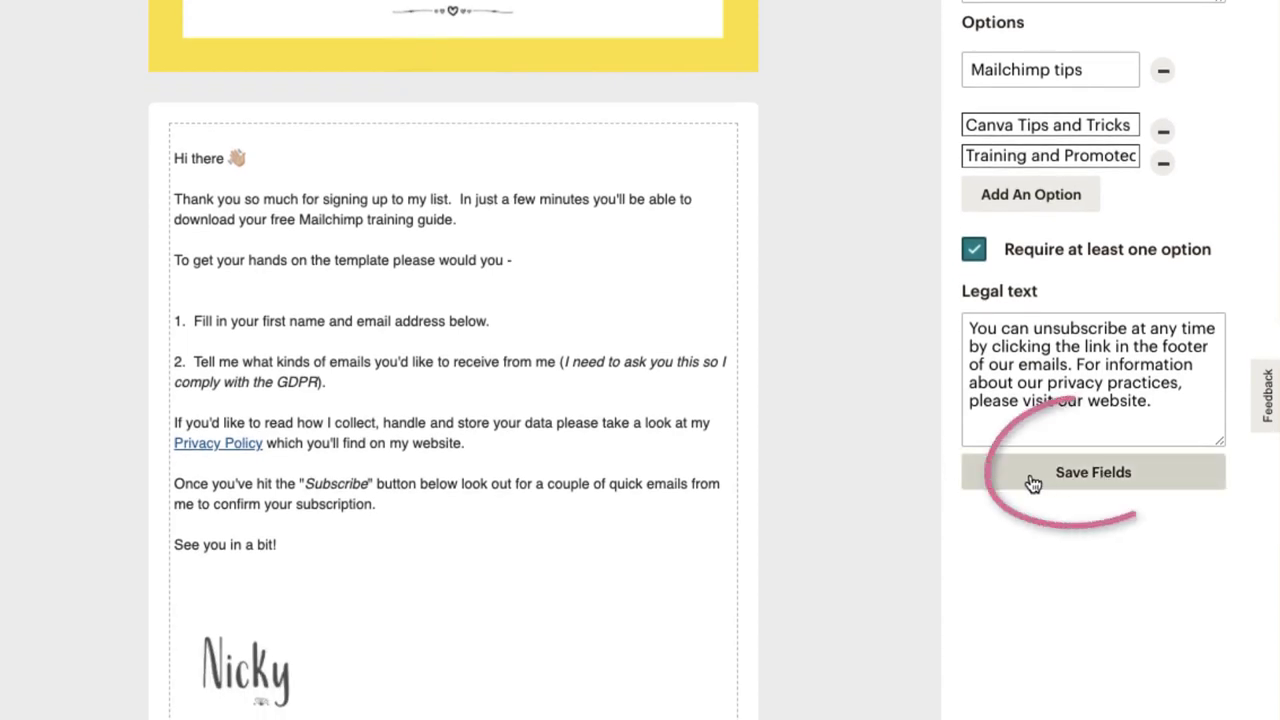
left_click(1108, 477)
scroll(890, 502, "down", 12)
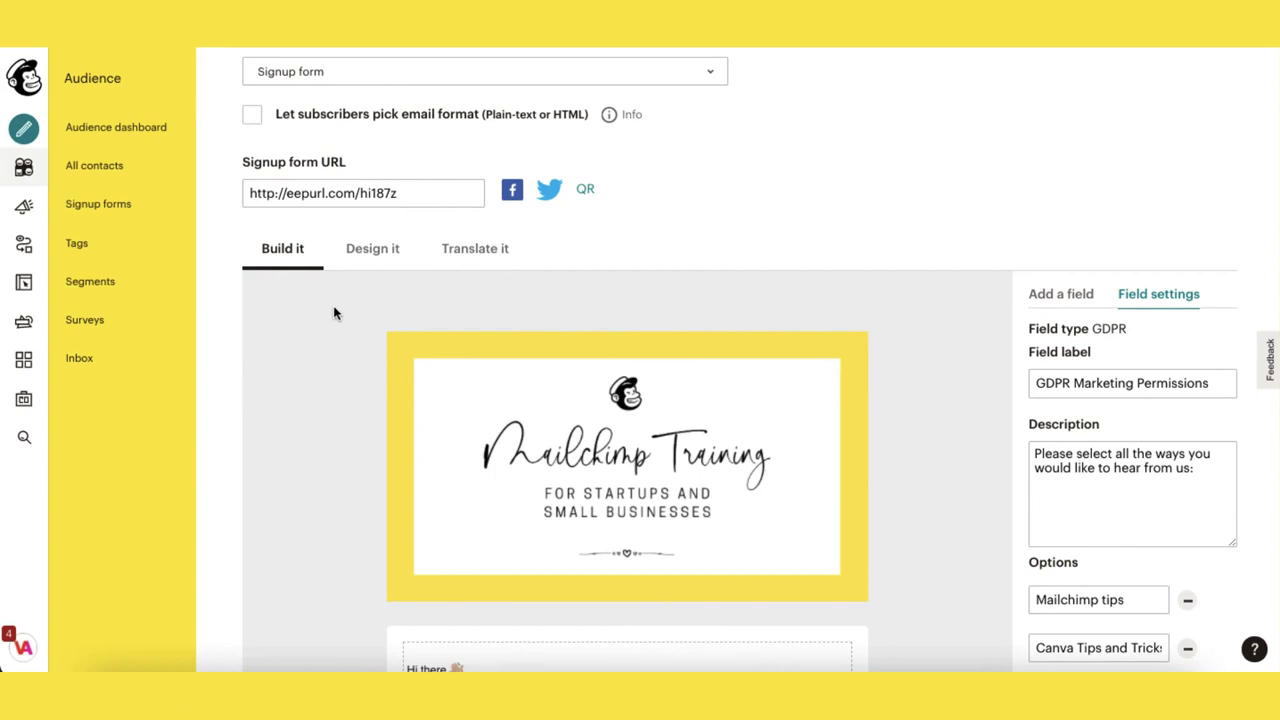
Open the page background design settings for the signup form
left_click(368, 254)
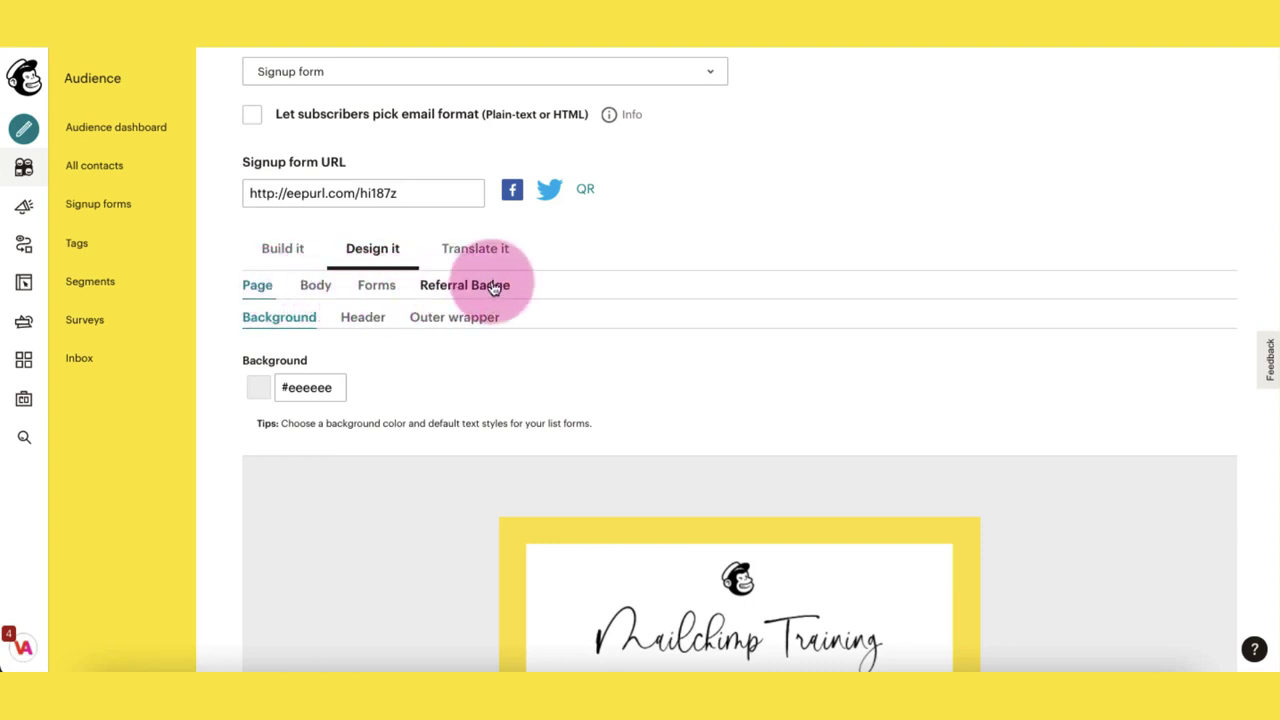
left_click(259, 290)
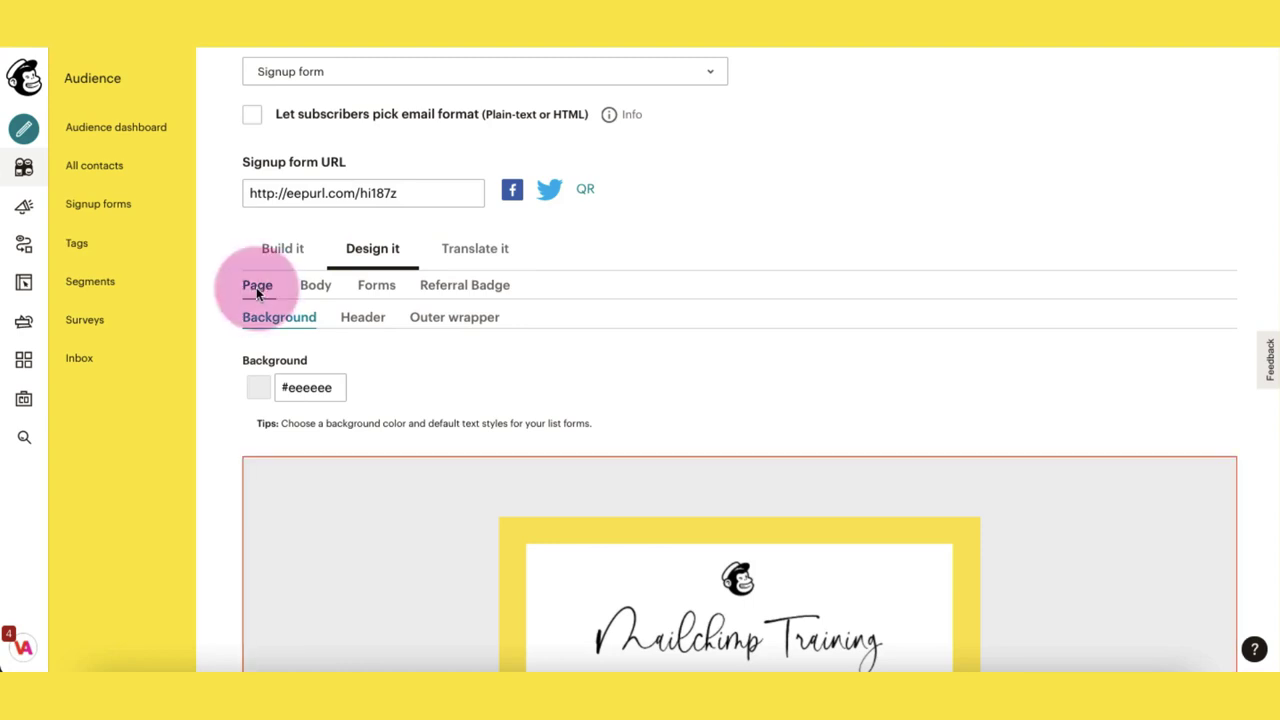
left_click(261, 323)
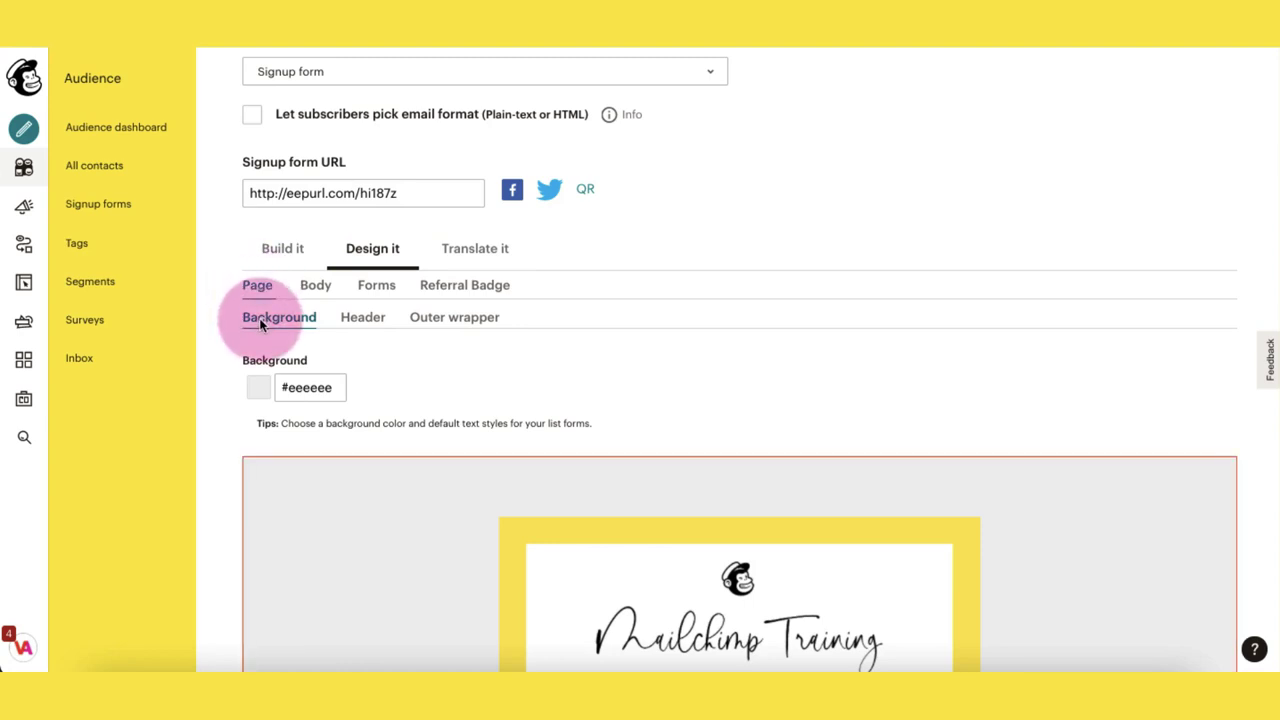
left_click(357, 323)
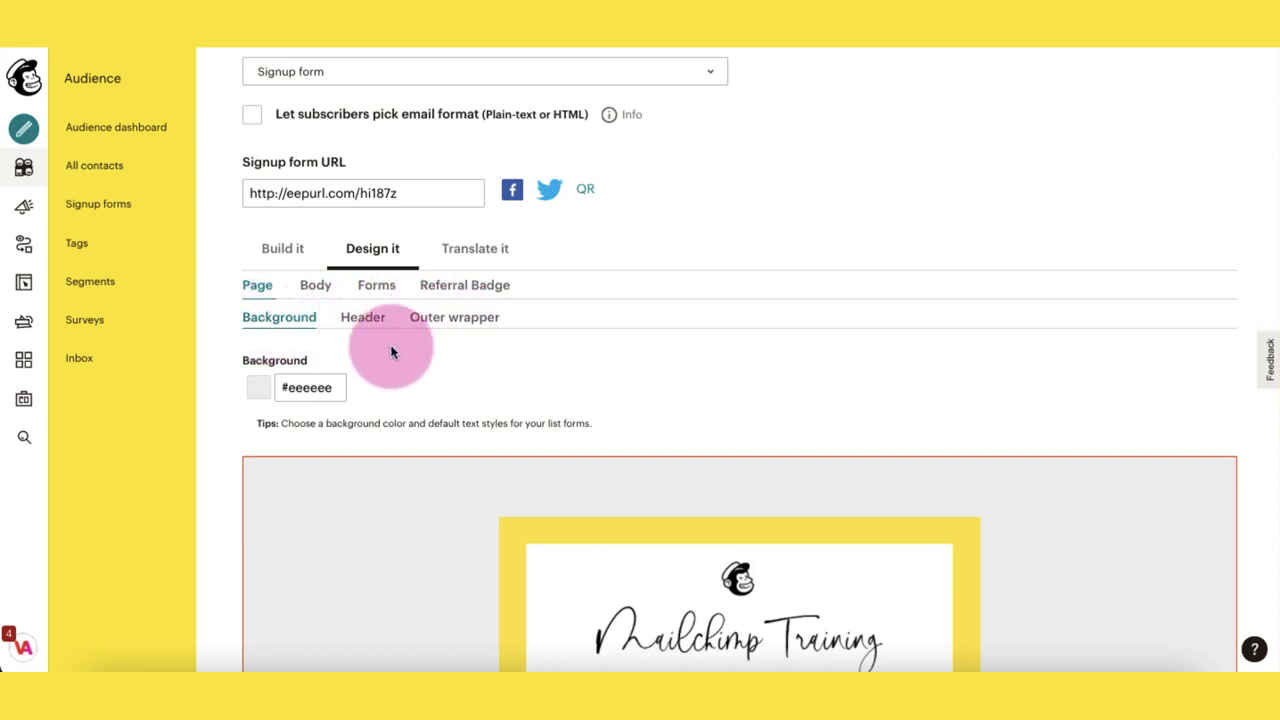
scroll(391, 351, "down", 3)
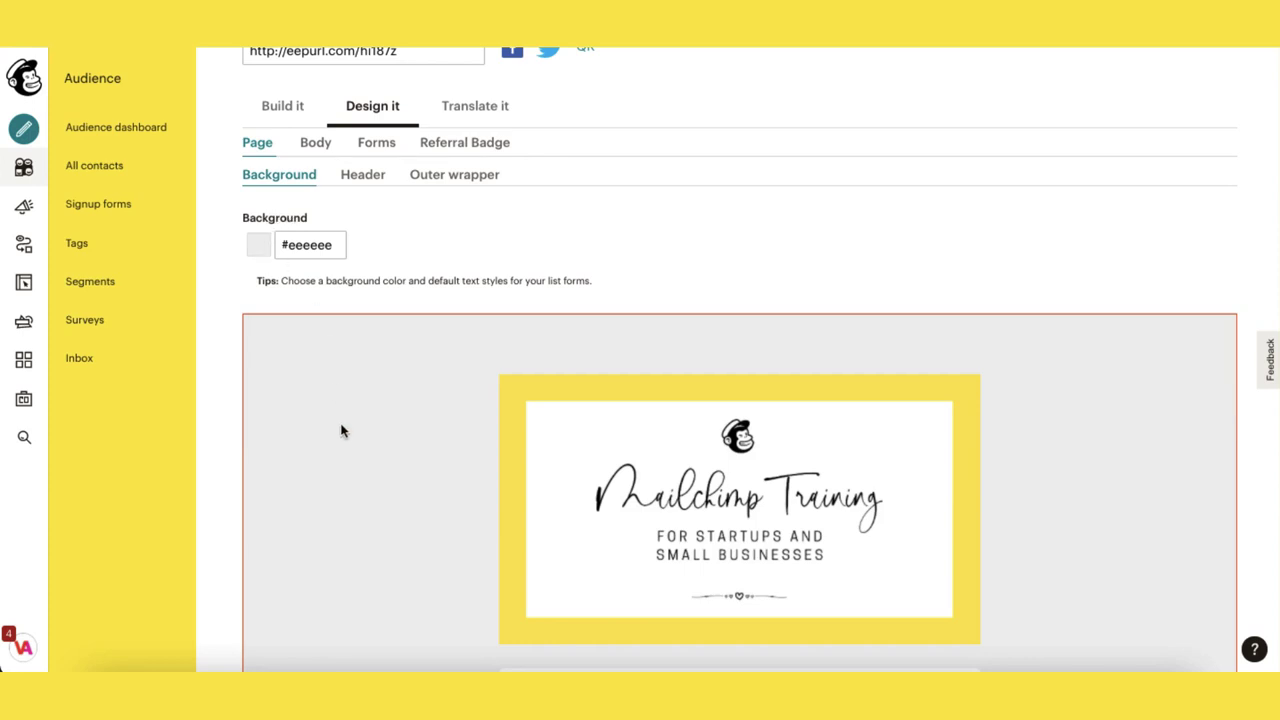
Copy the pink brand colour #F900A5 from Canva's Brand Kit and apply it as the signup form's page background
left_click(333, 247)
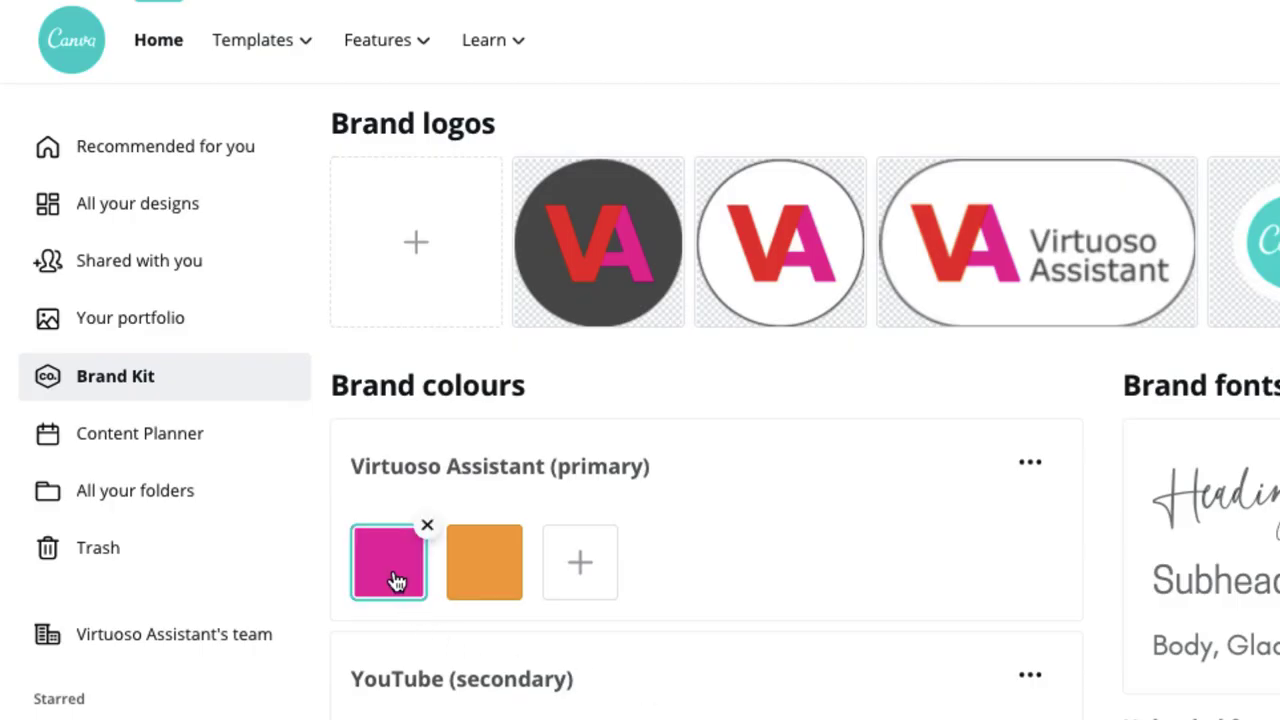
left_click(394, 577)
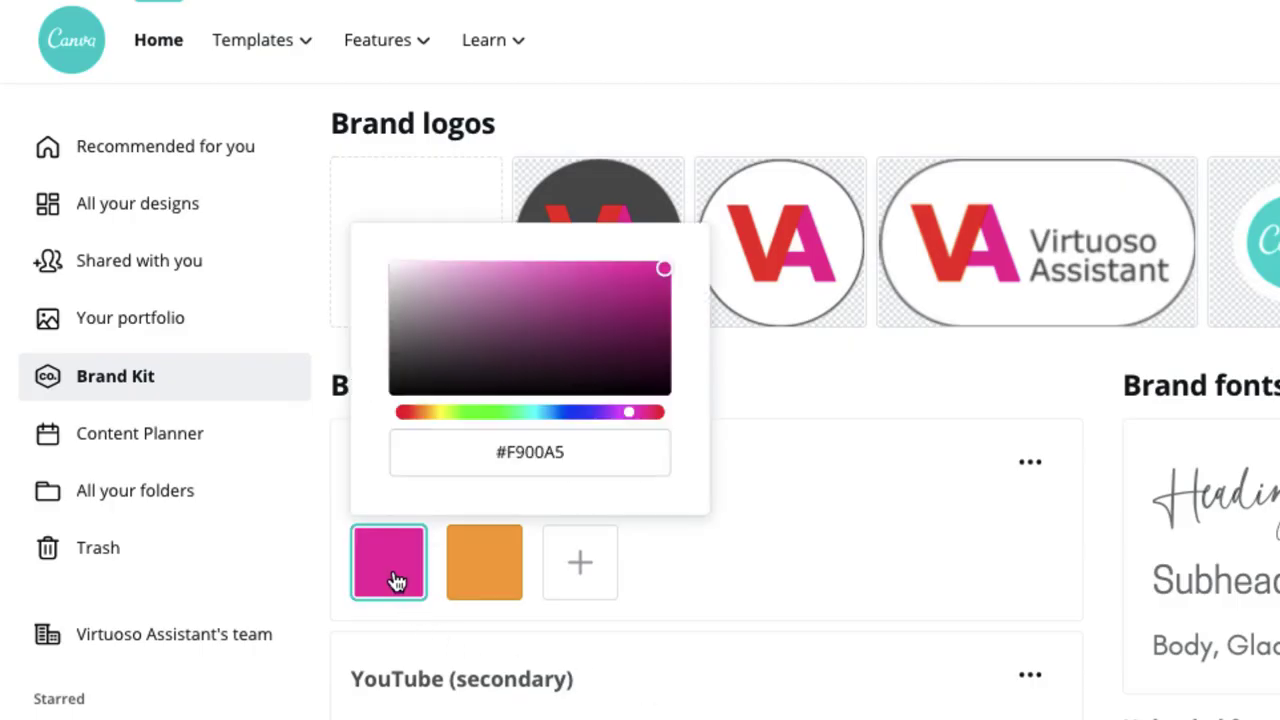
left_click(568, 456)
key("ctrl+c")
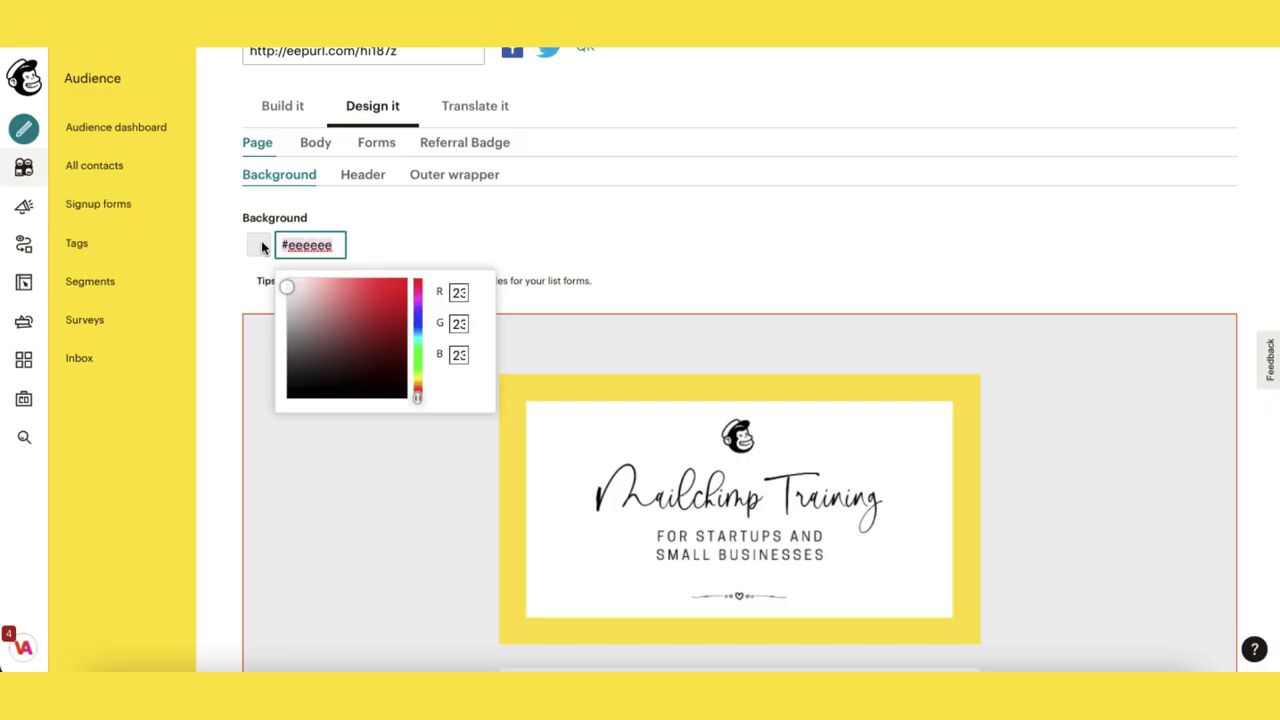
left_click(260, 247)
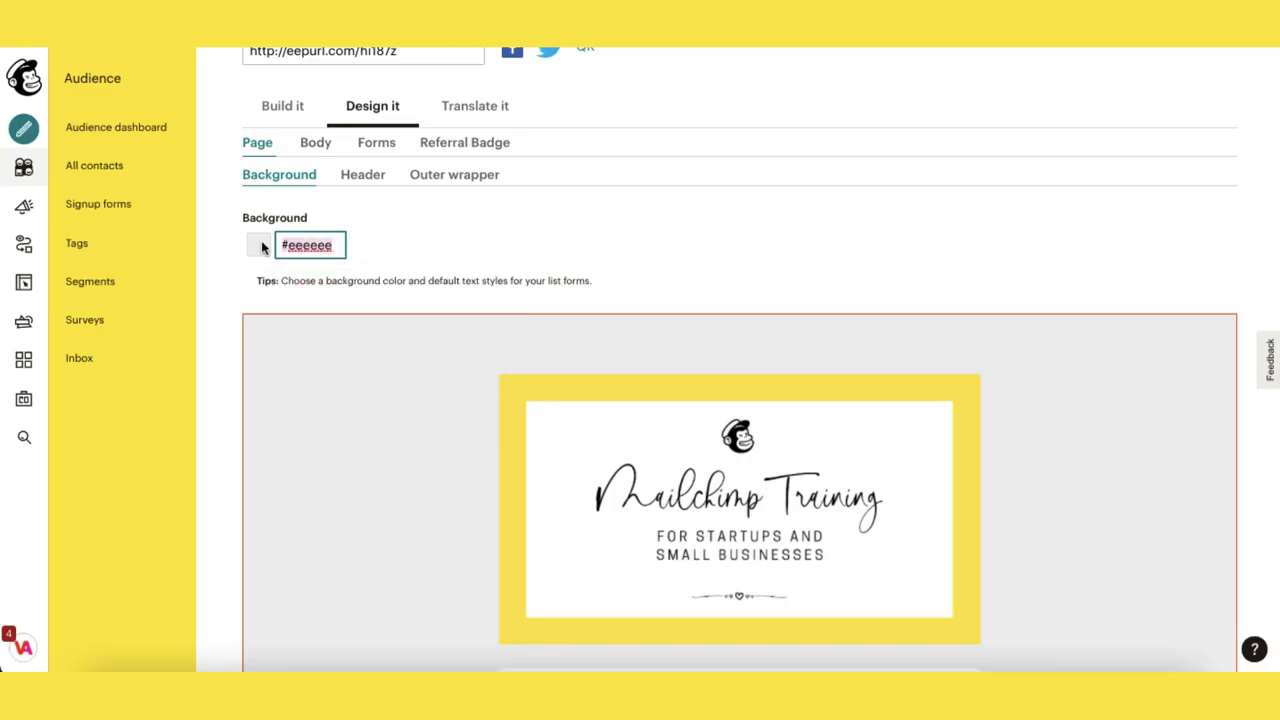
key("ctrl+v")
scroll(343, 394, "down", 10)
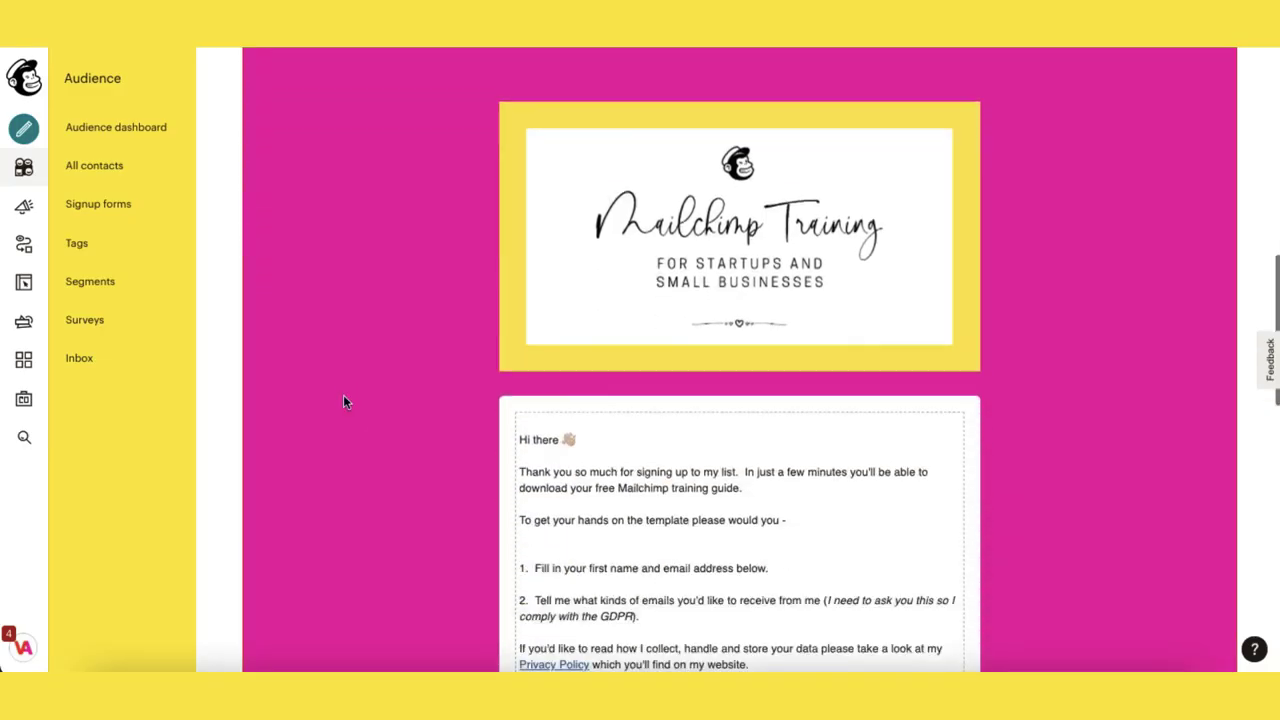
scroll(343, 401, "down", 3)
scroll(343, 401, "up", 15)
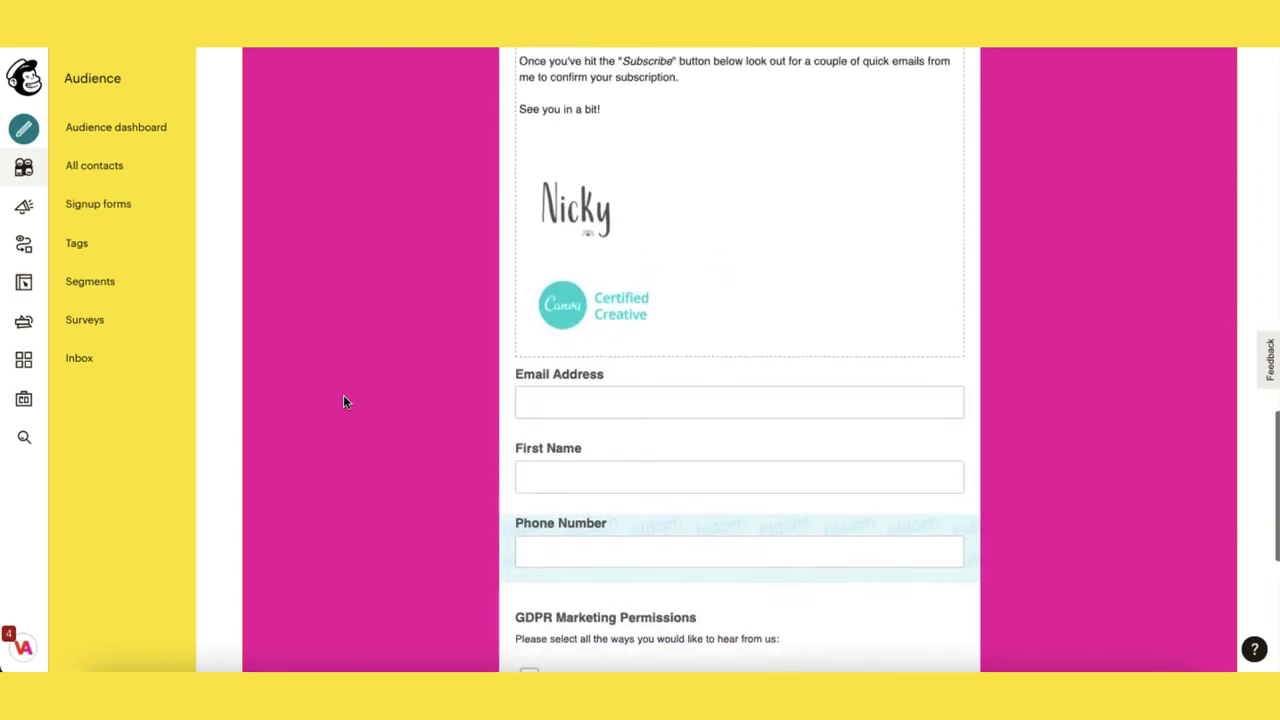
Examine the page's header font size, line height and margin settings and the outer wrapper background setting
left_click(283, 165)
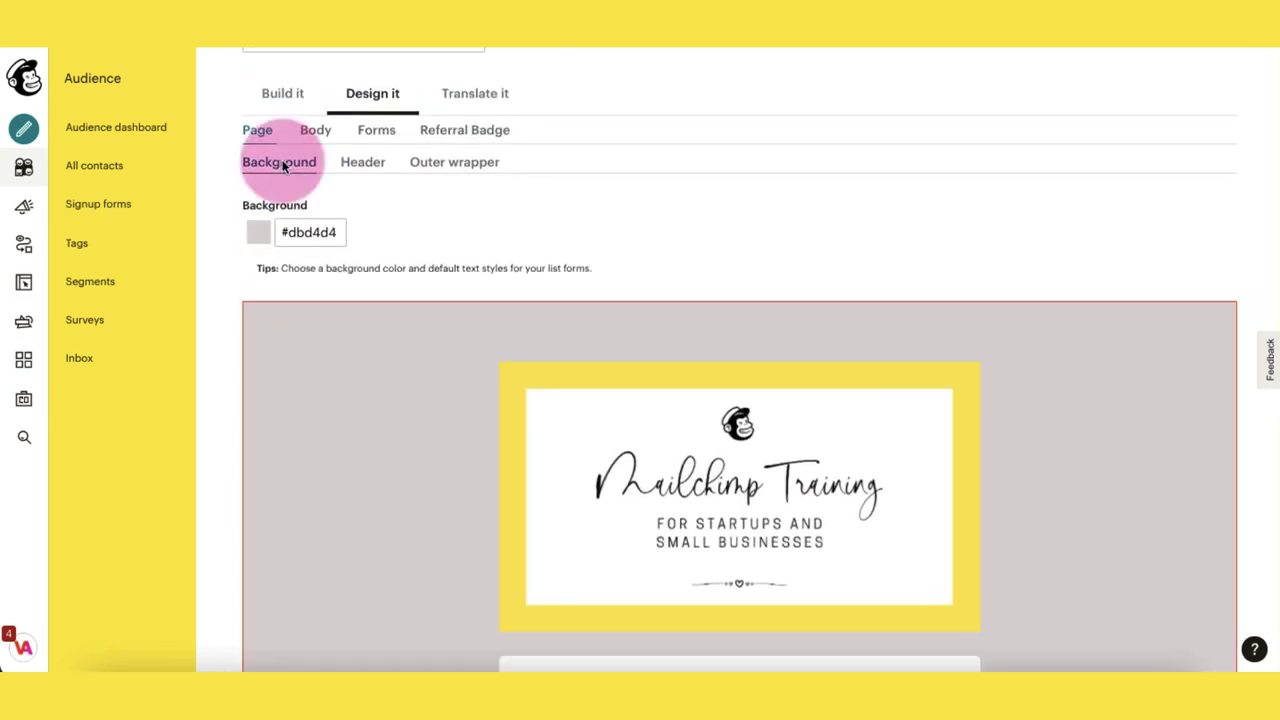
left_click(359, 168)
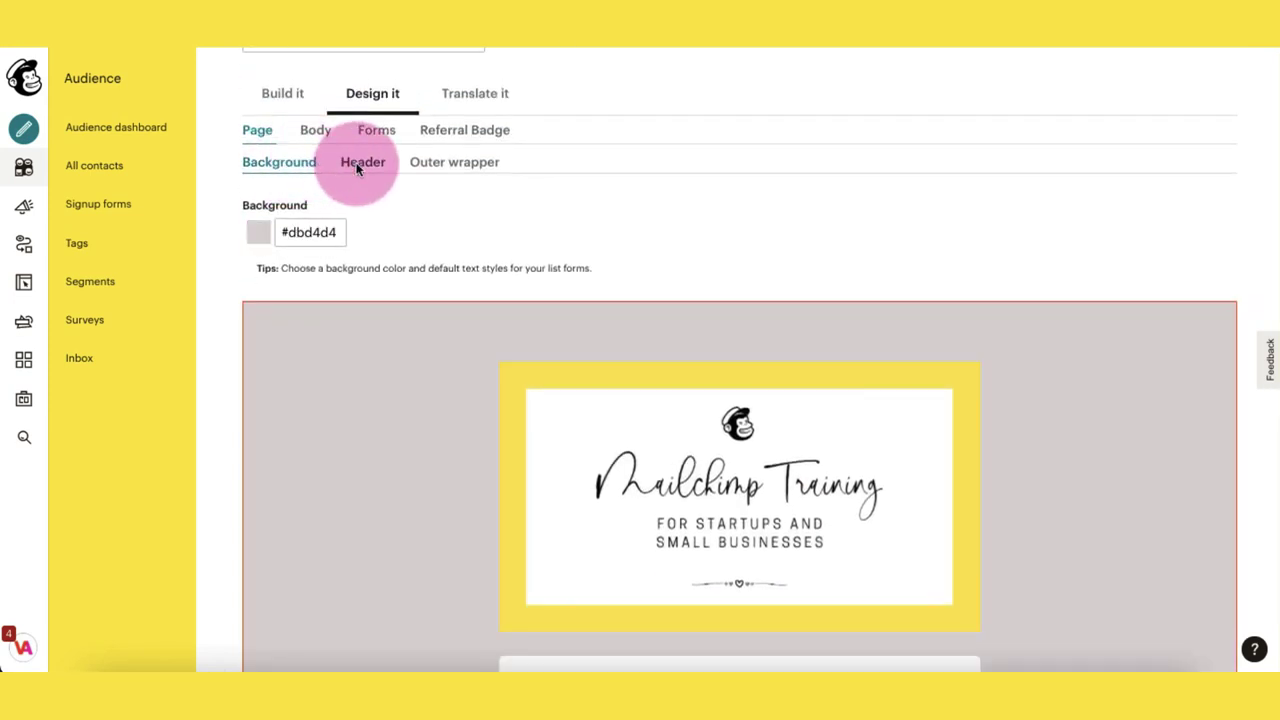
mouse_move(606, 523)
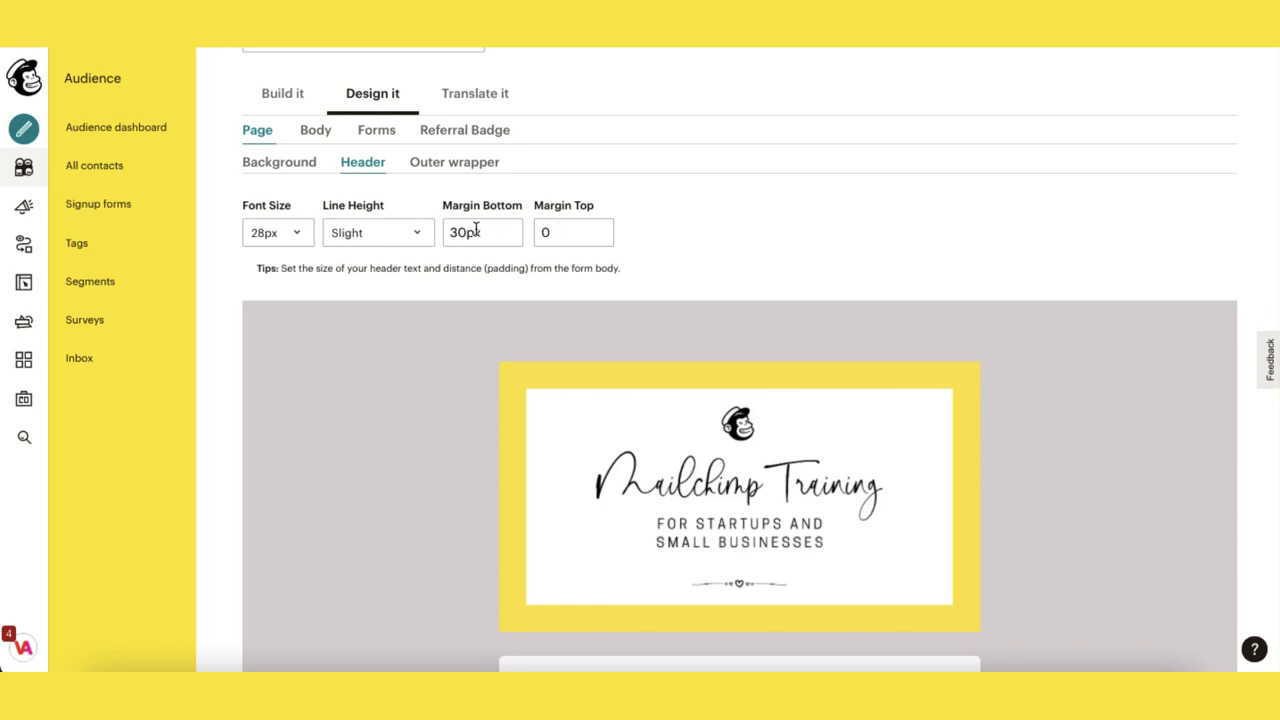
left_click(557, 228)
left_click(434, 166)
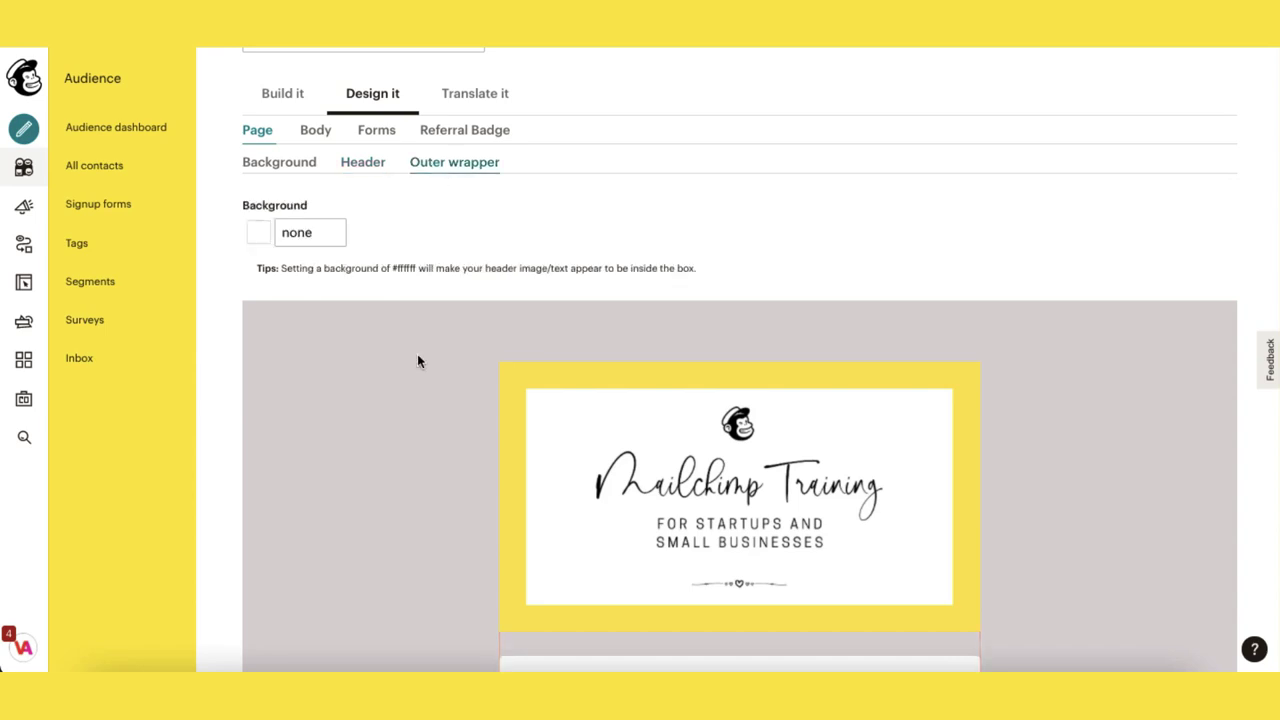
scroll(419, 361, "down", 3)
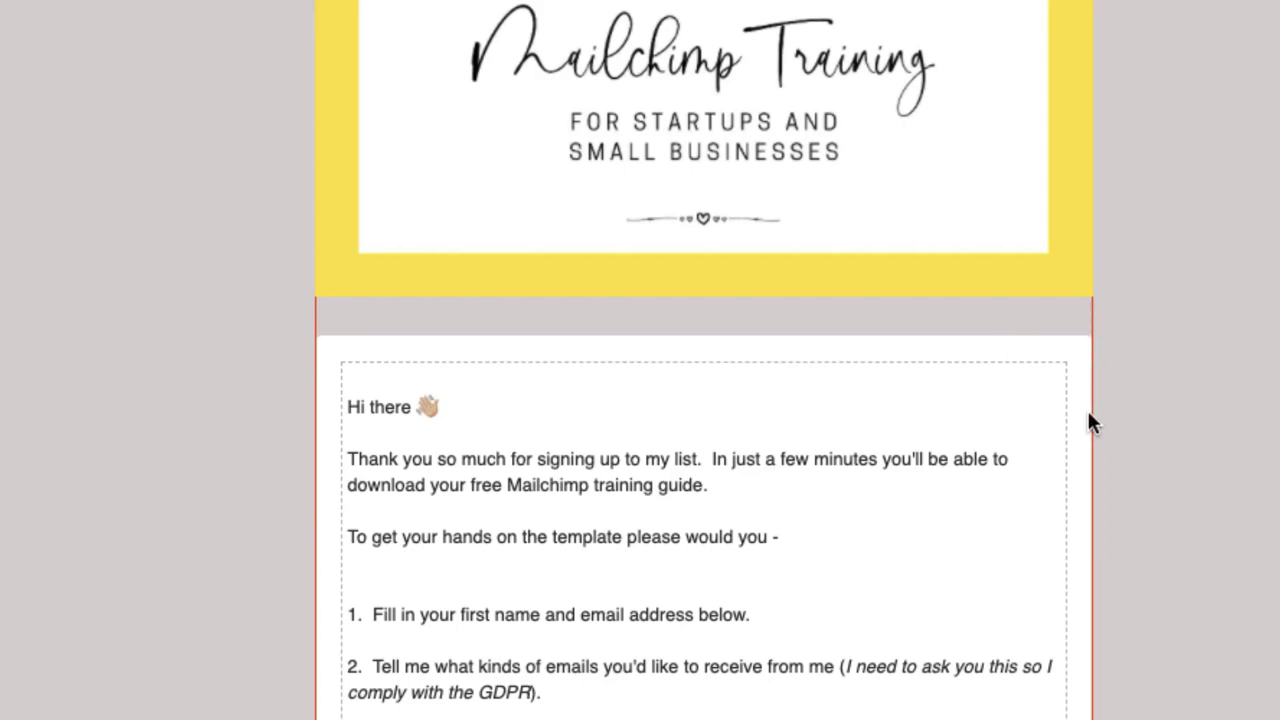
Examine the form body's foreground background and its default text line height, font family, font size, colour and padding settings
left_click(259, 289)
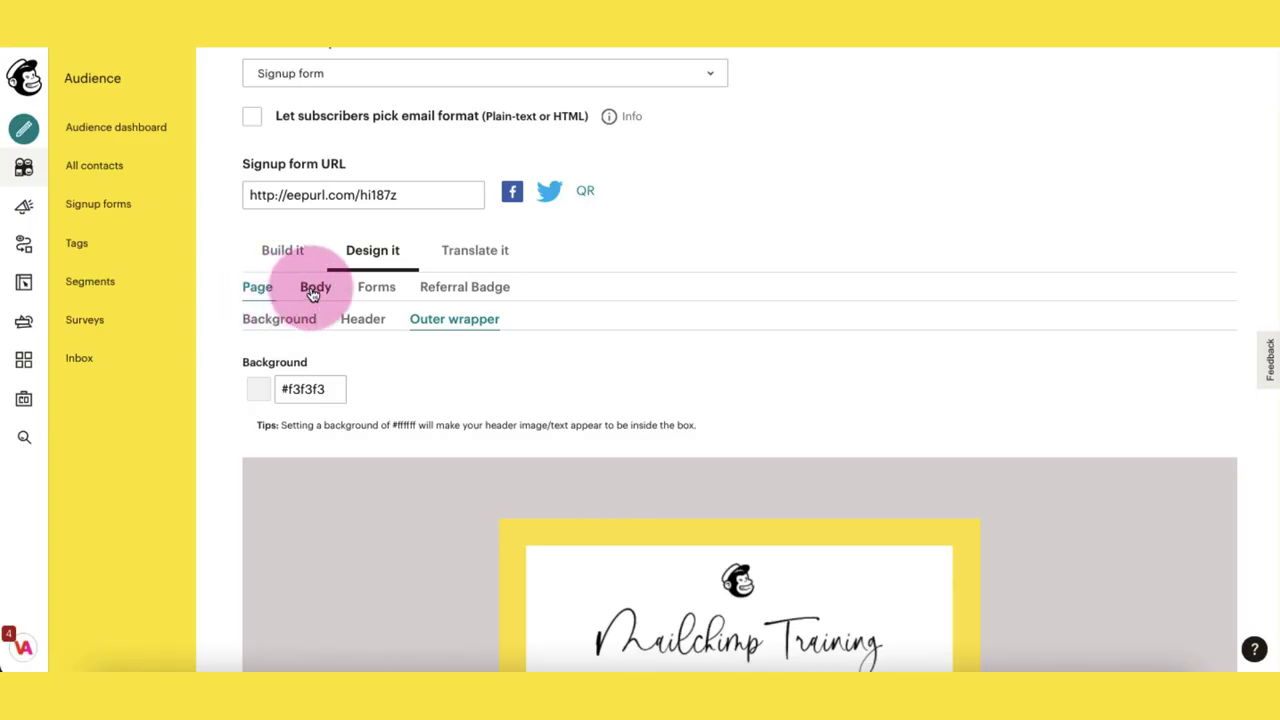
left_click(312, 289)
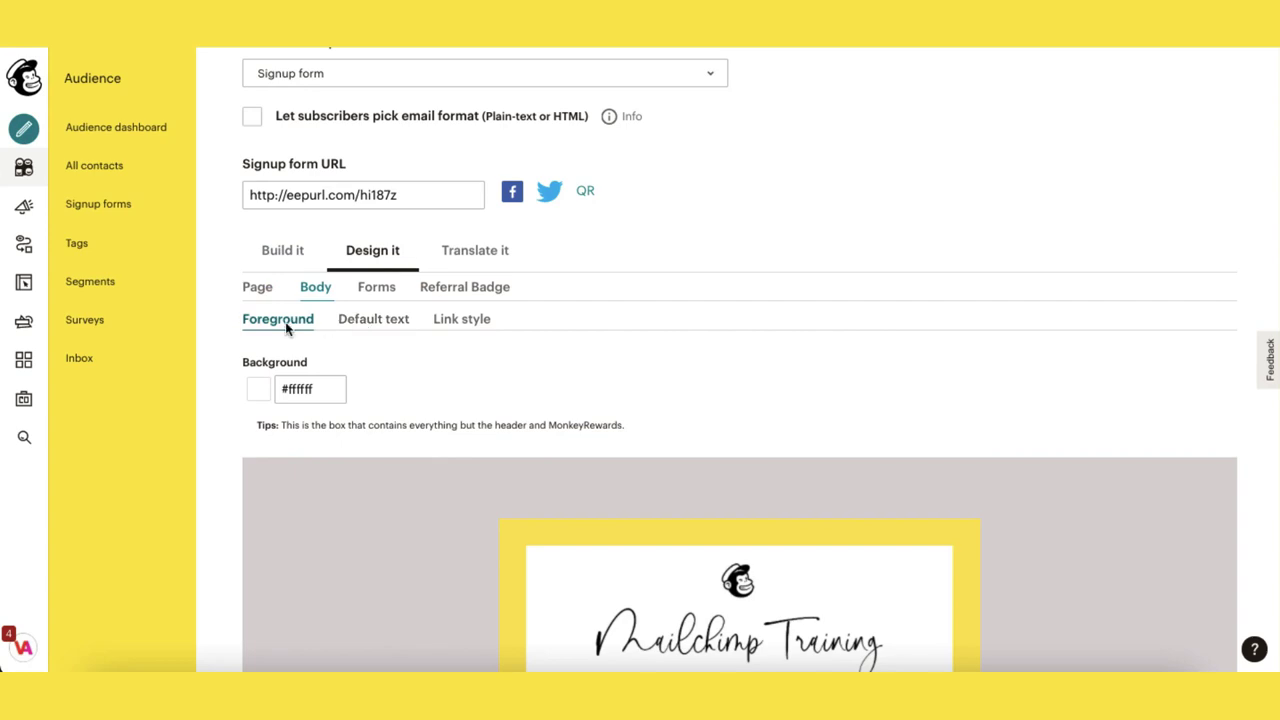
left_click(370, 322)
scroll(416, 470, "down", 3)
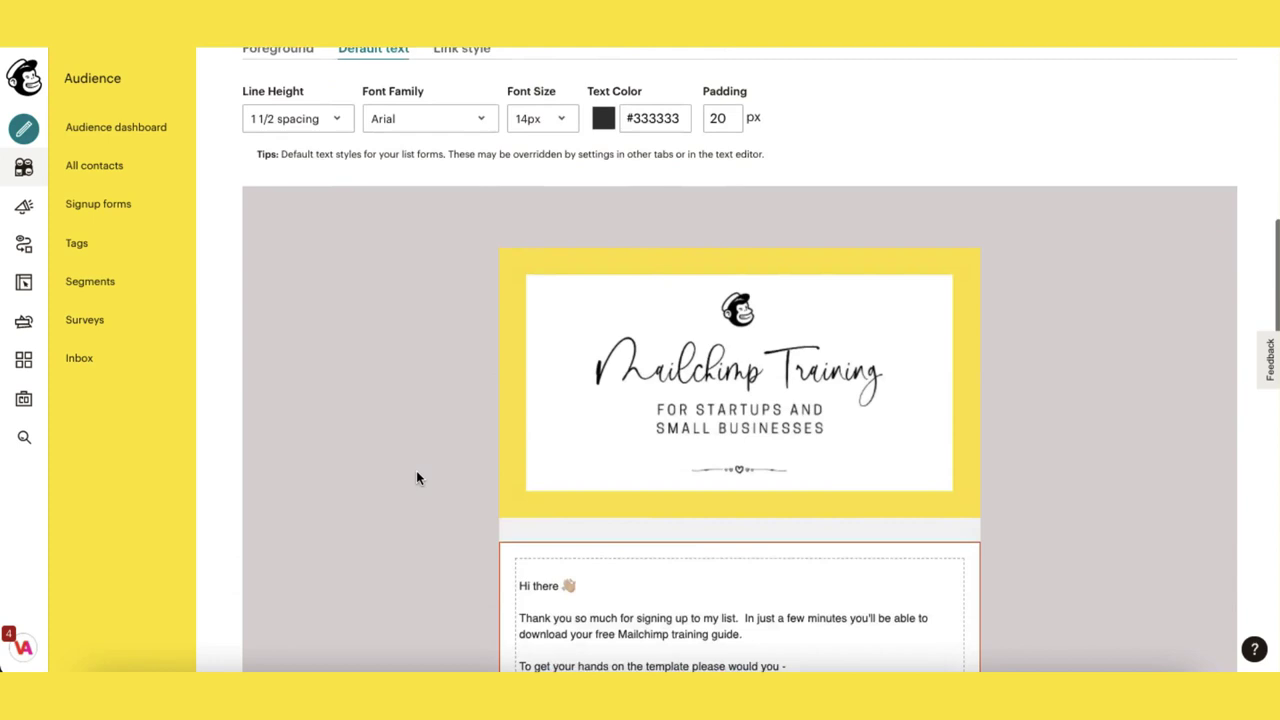
scroll(418, 478, "down", 3)
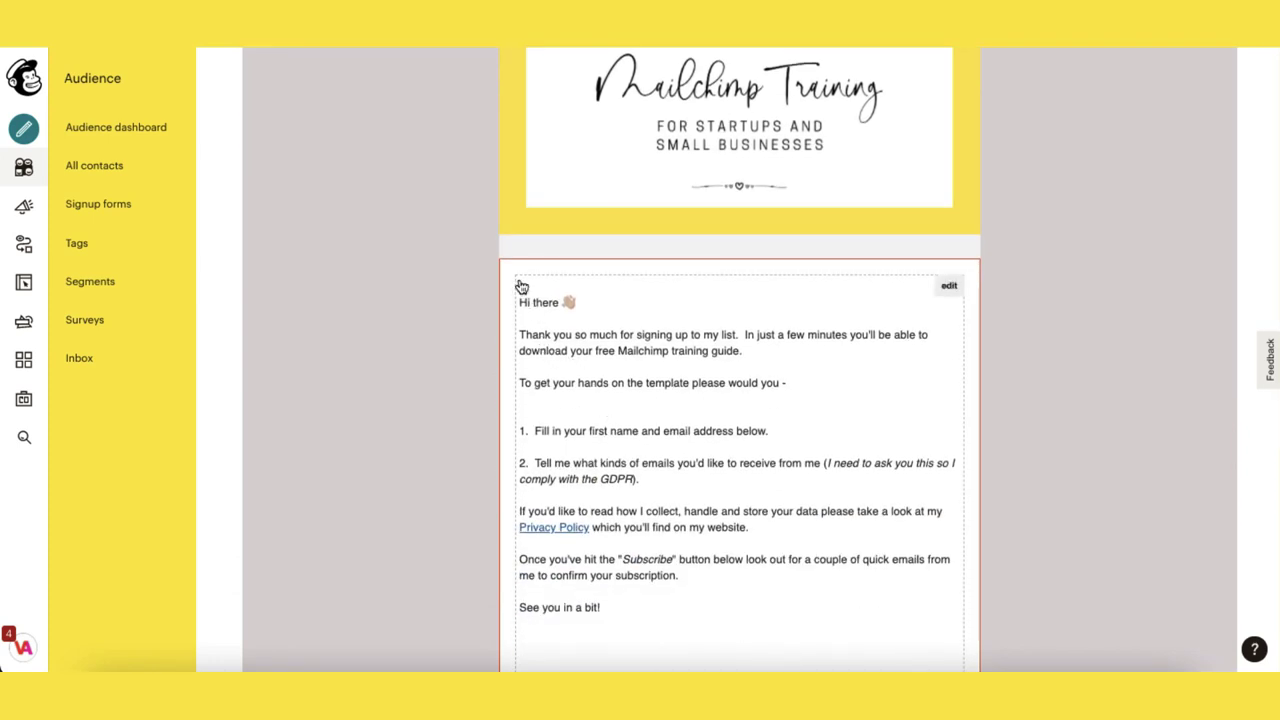
scroll(287, 160, "up", 3)
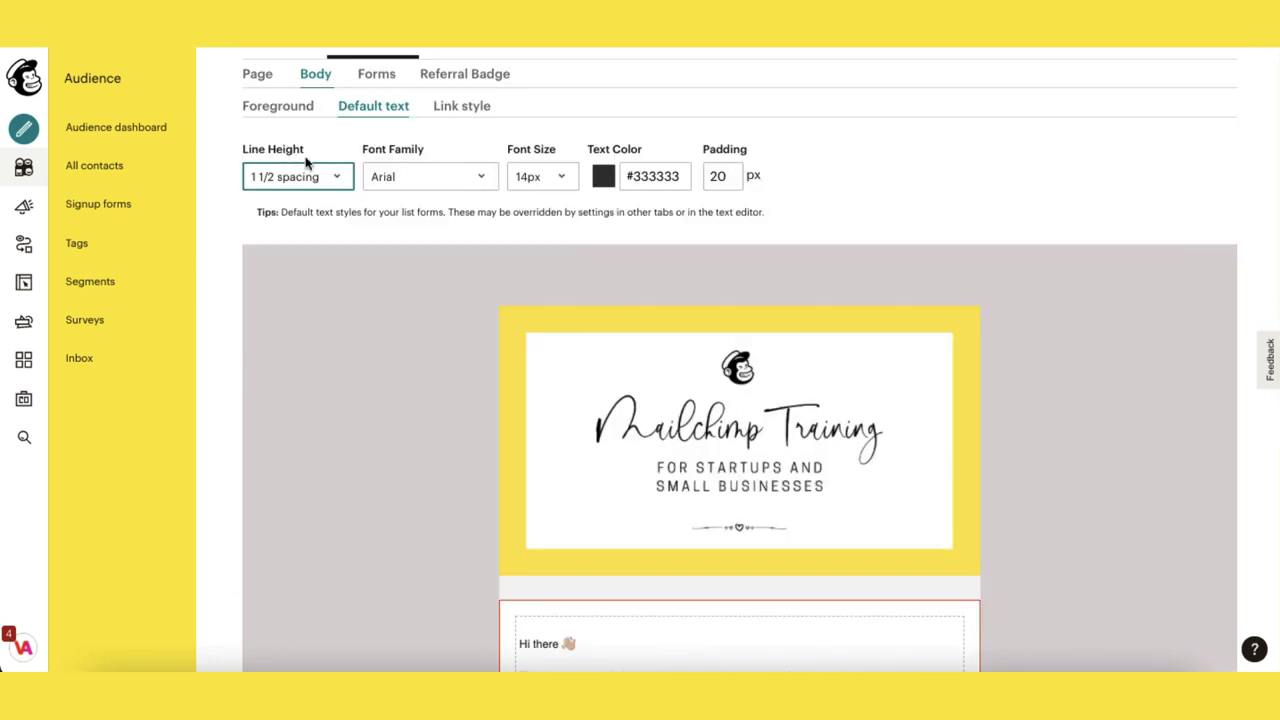
left_click(336, 180)
left_click(335, 177)
left_click(481, 180)
left_click(481, 184)
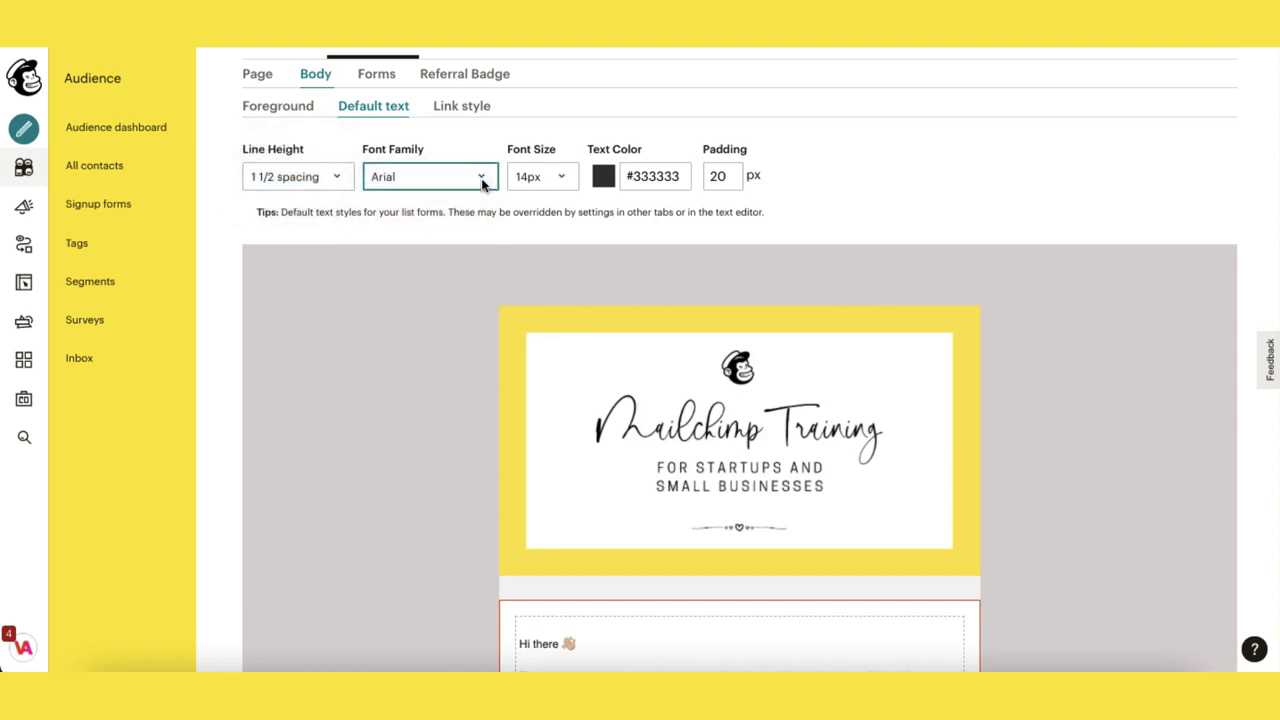
left_click(562, 180)
left_click(545, 175)
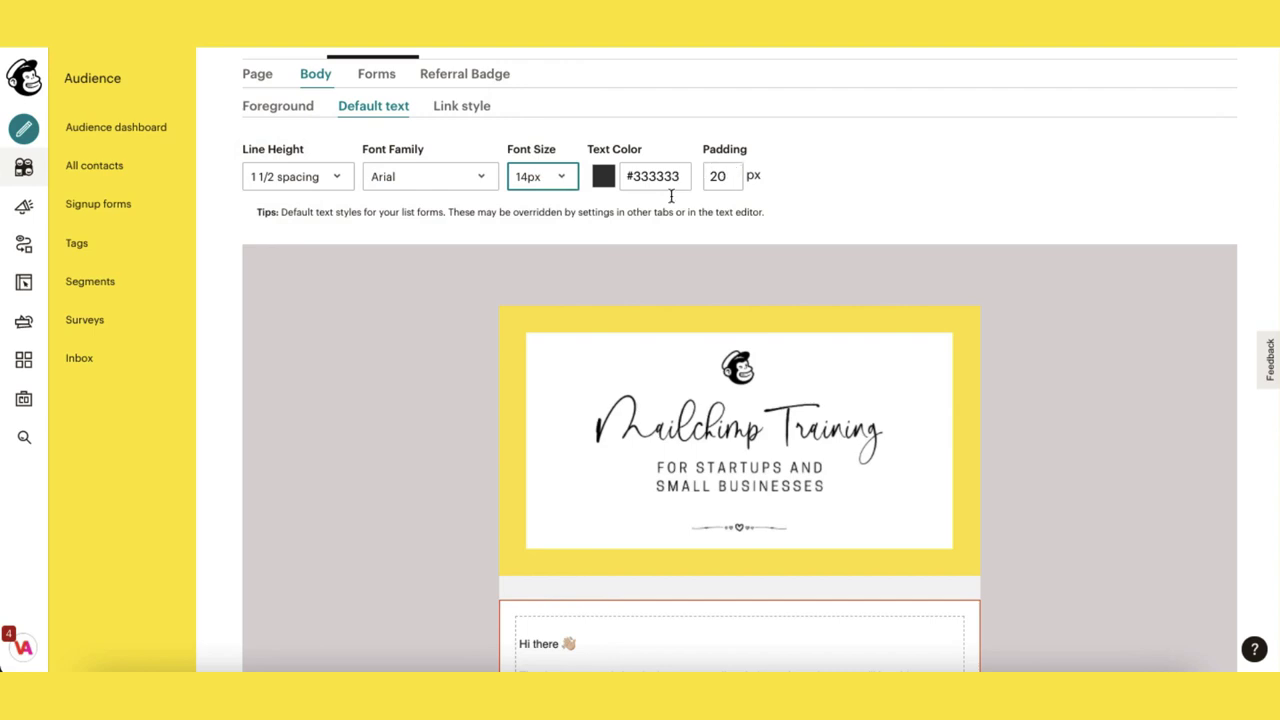
scroll(490, 278, "up", 1)
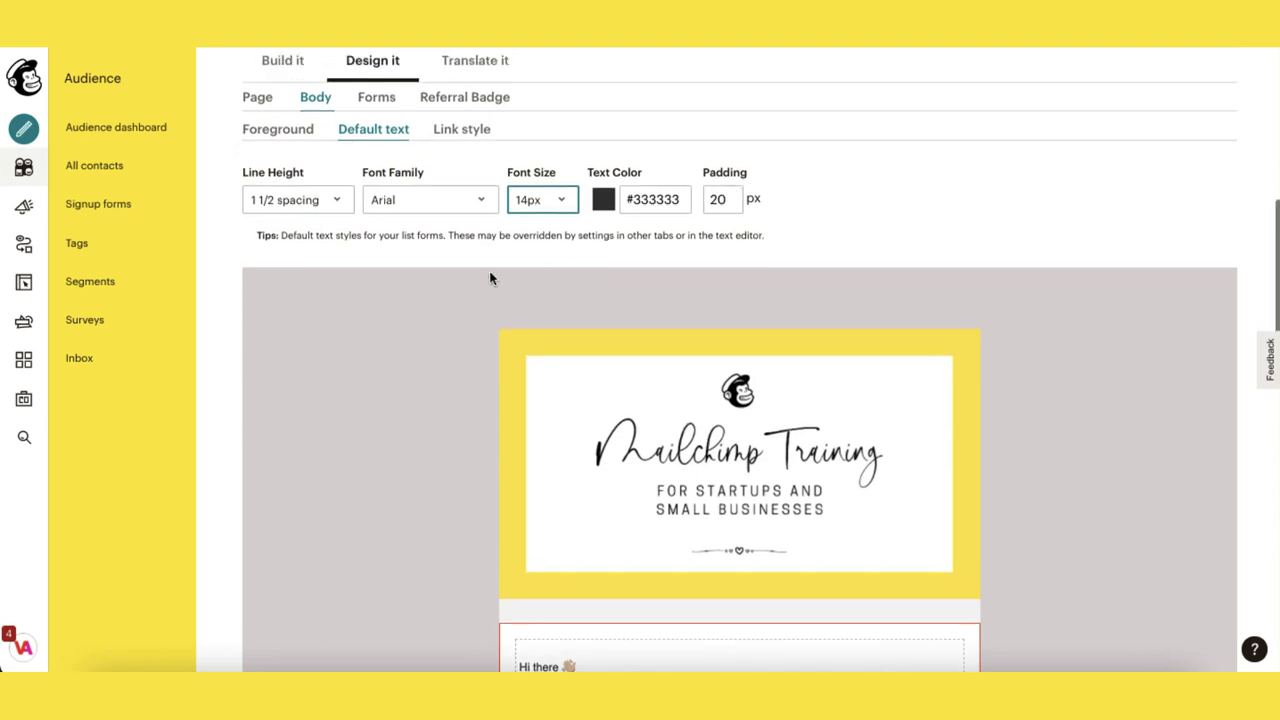
Set the text colour of the form body's hyperlinks to the brand orange #FFA51D
left_click(475, 130)
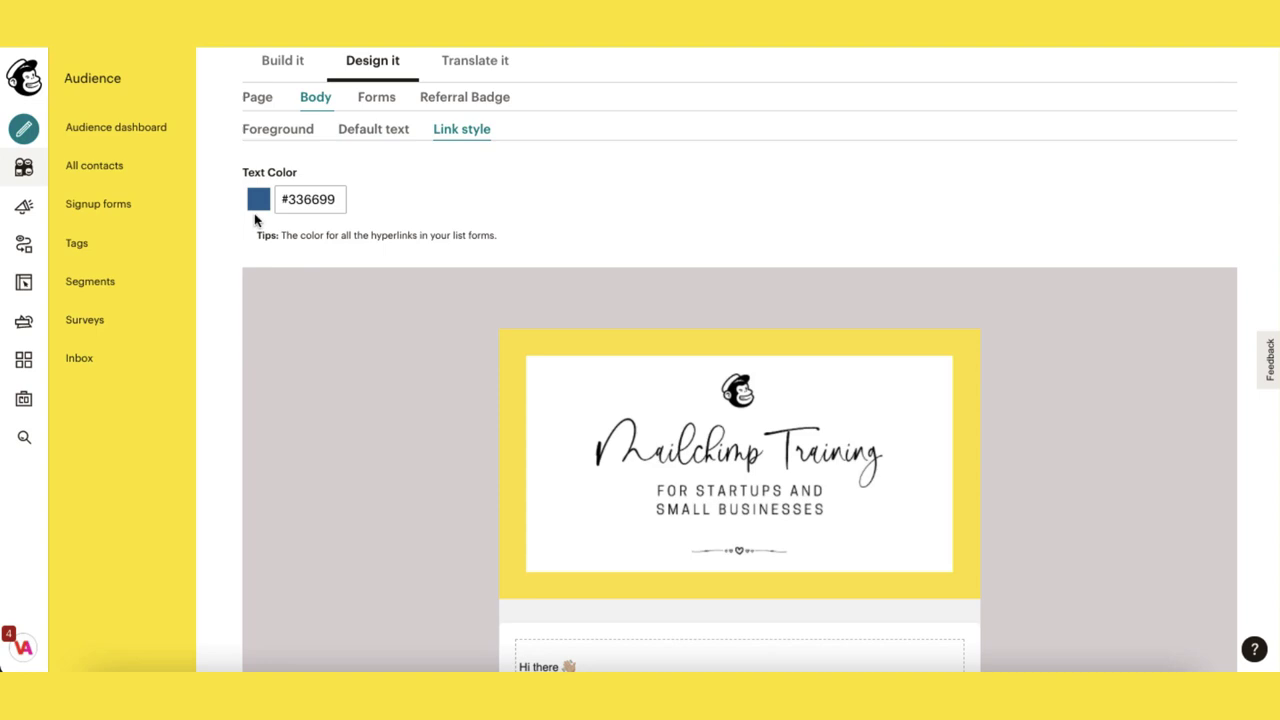
scroll(395, 226, "down", 5)
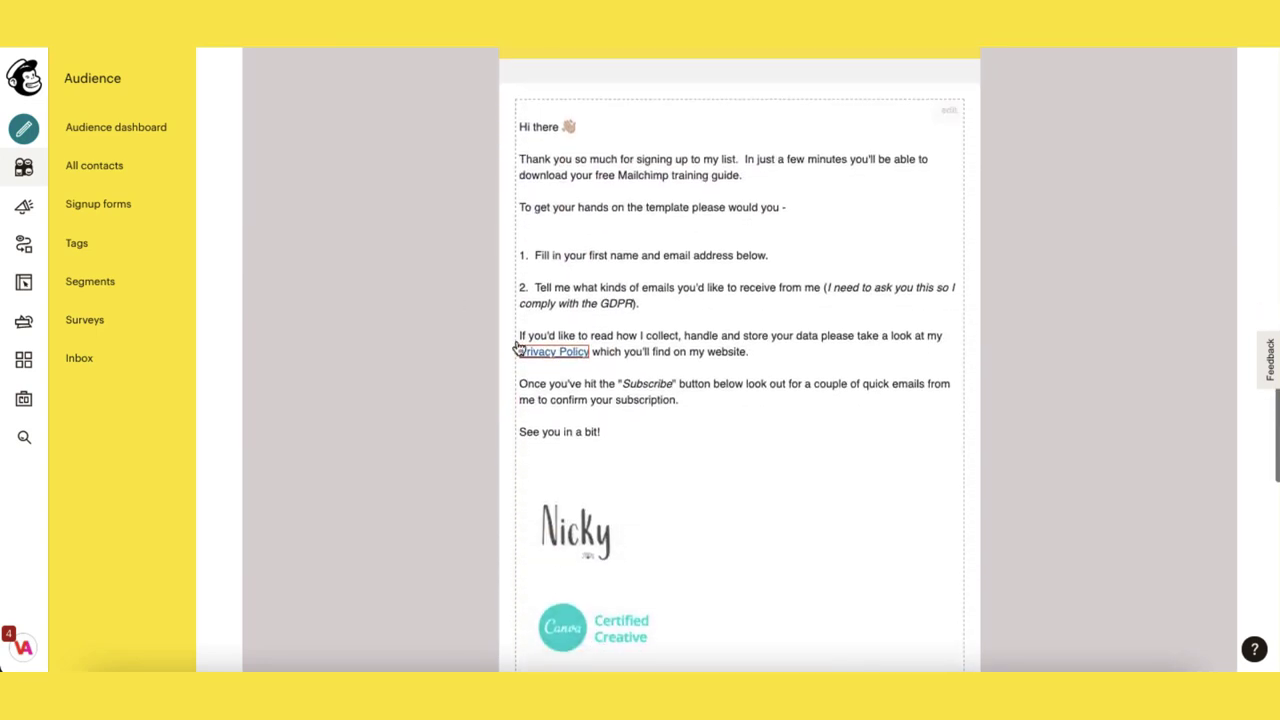
scroll(371, 350, "up", 5)
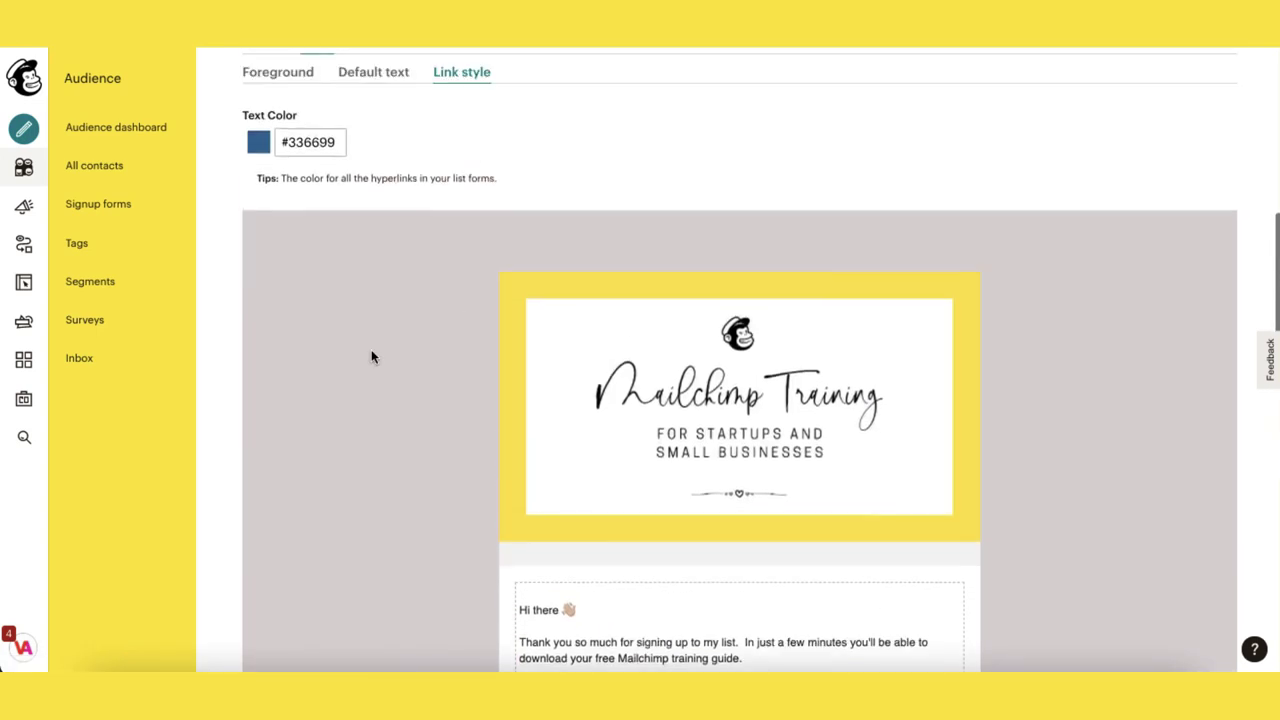
left_click(335, 142)
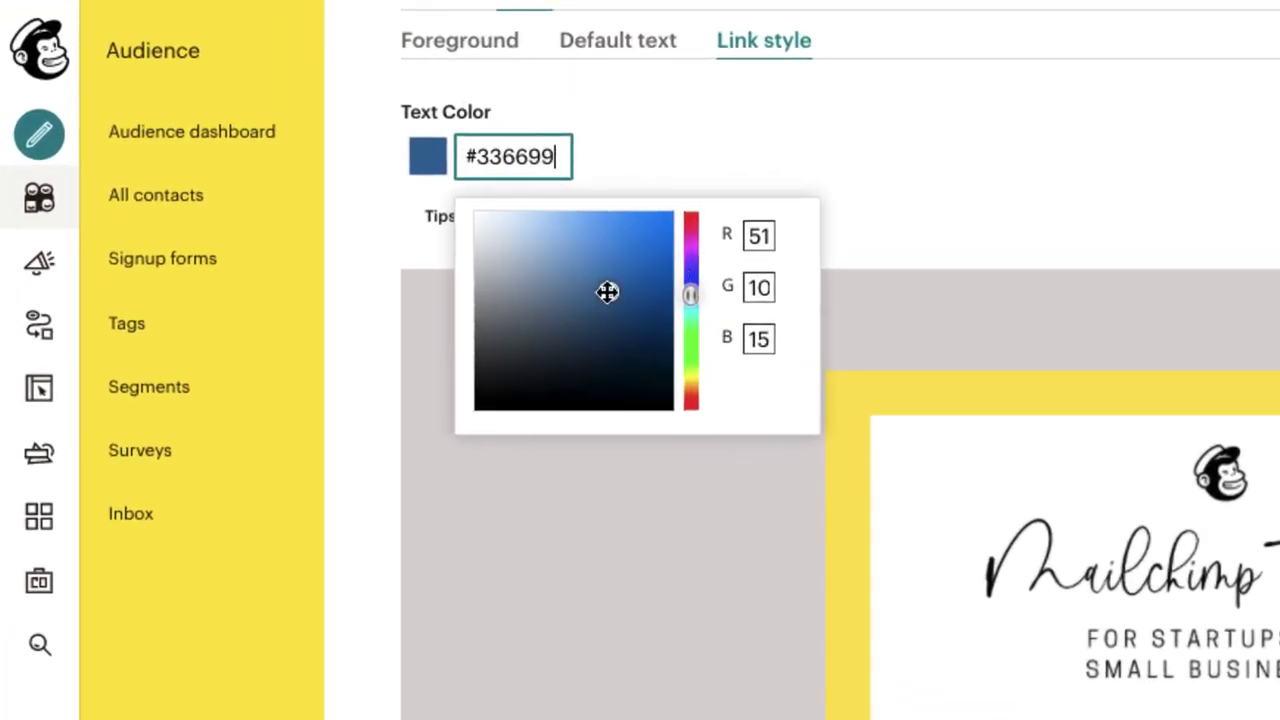
mouse_move(609, 291)
left_mouse_down()
mouse_move(540, 277)
mouse_move(554, 269)
mouse_move(613, 291)
mouse_move(583, 266)
mouse_move(563, 294)
mouse_move(580, 268)
left_mouse_up()
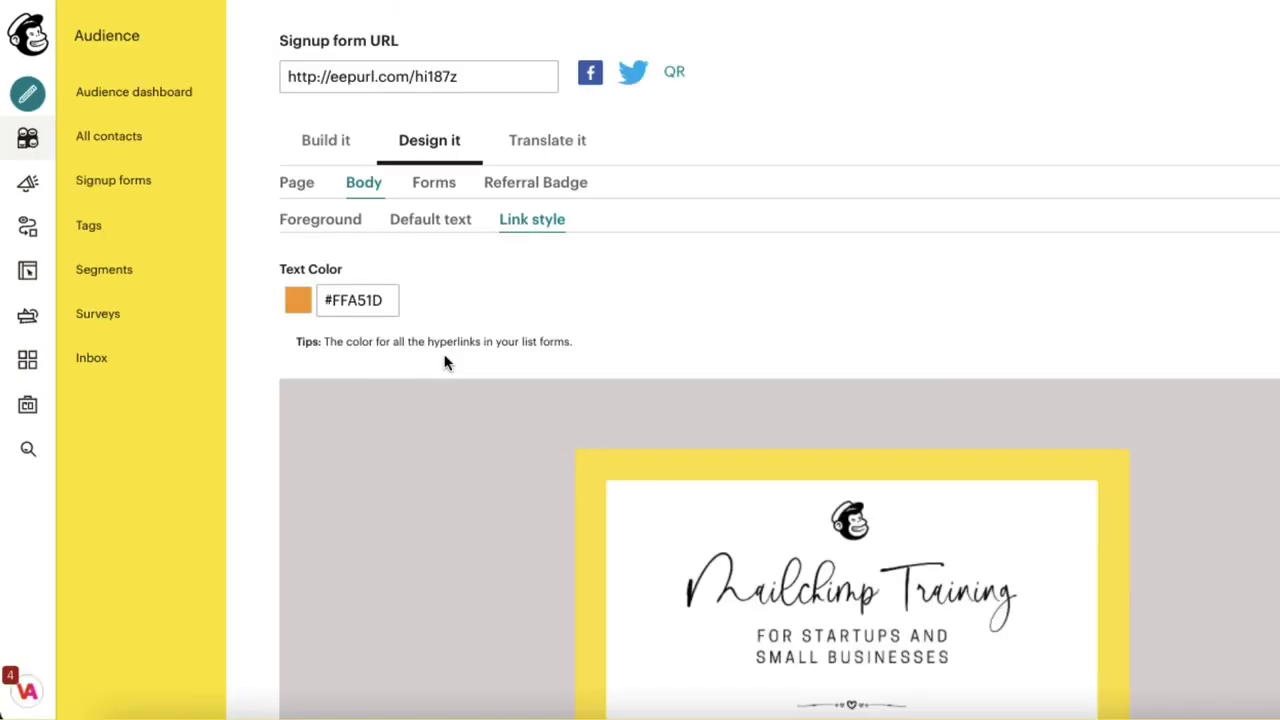
Set the background colour of the form's buttons to the brand pink #F900A5 and check the Subscribe button in the preview
left_click(437, 186)
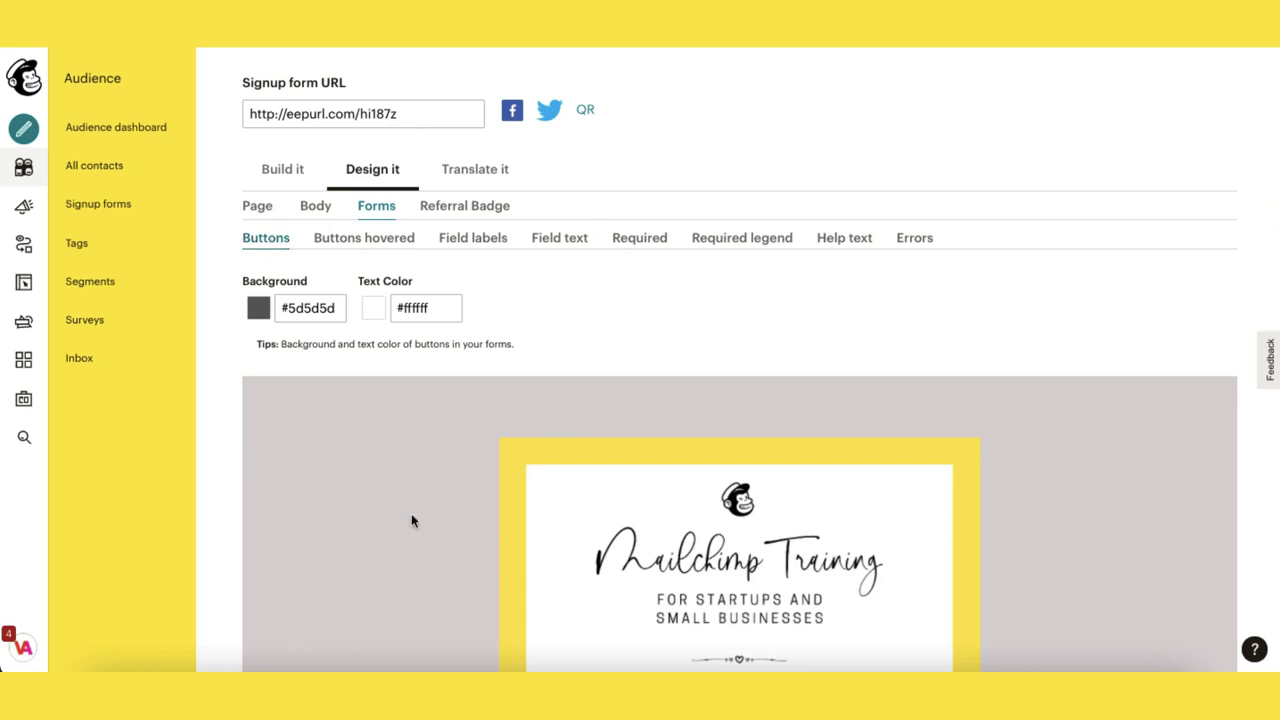
scroll(428, 540, "down", 15)
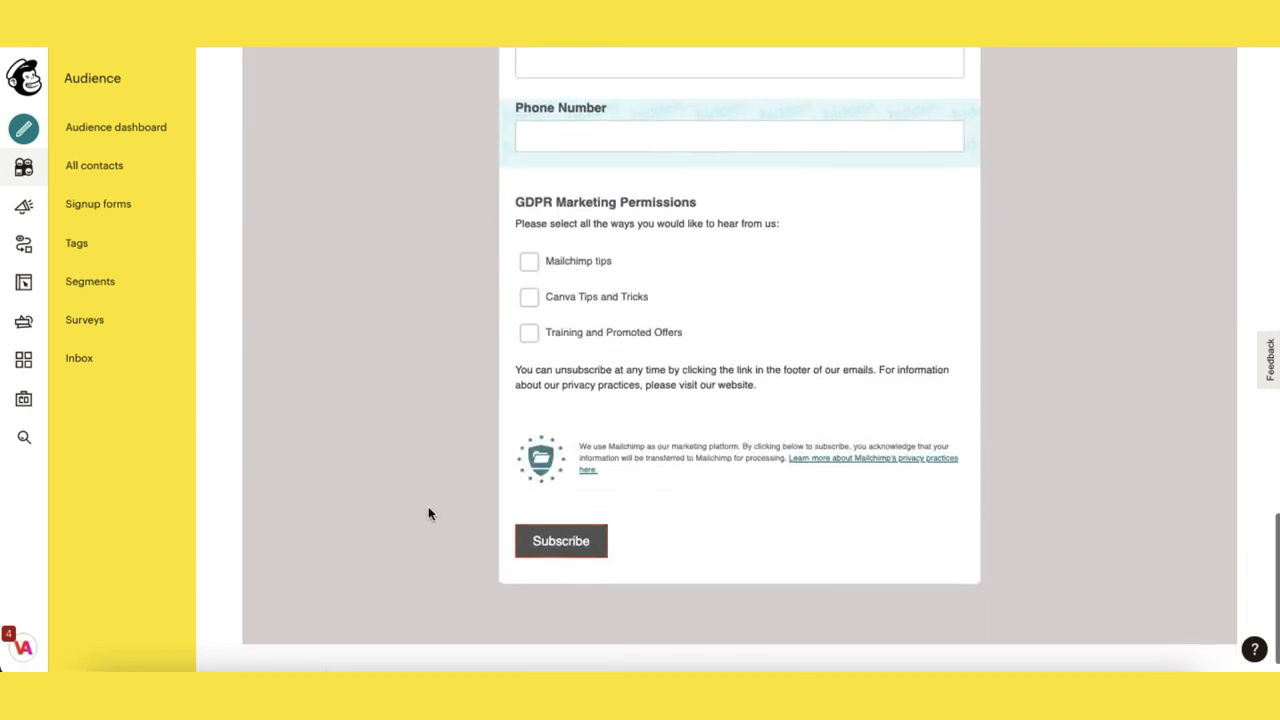
scroll(428, 514, "down", 1)
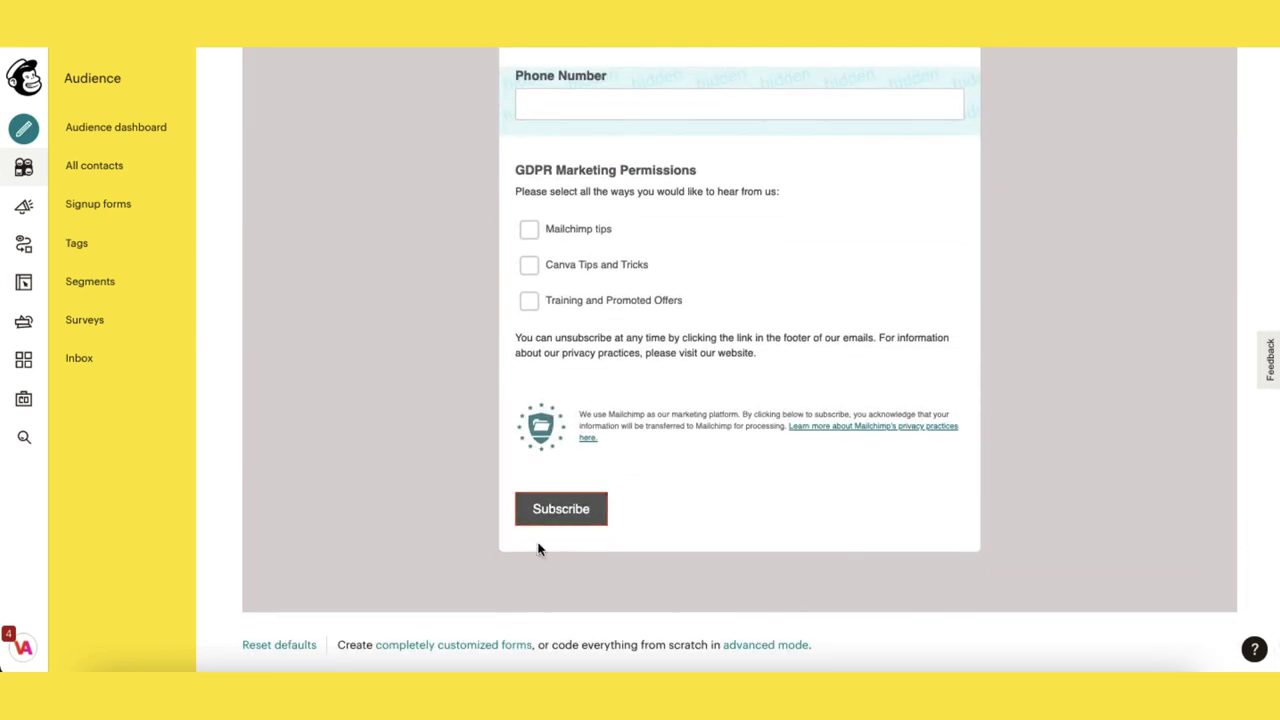
scroll(409, 480, "up", 20)
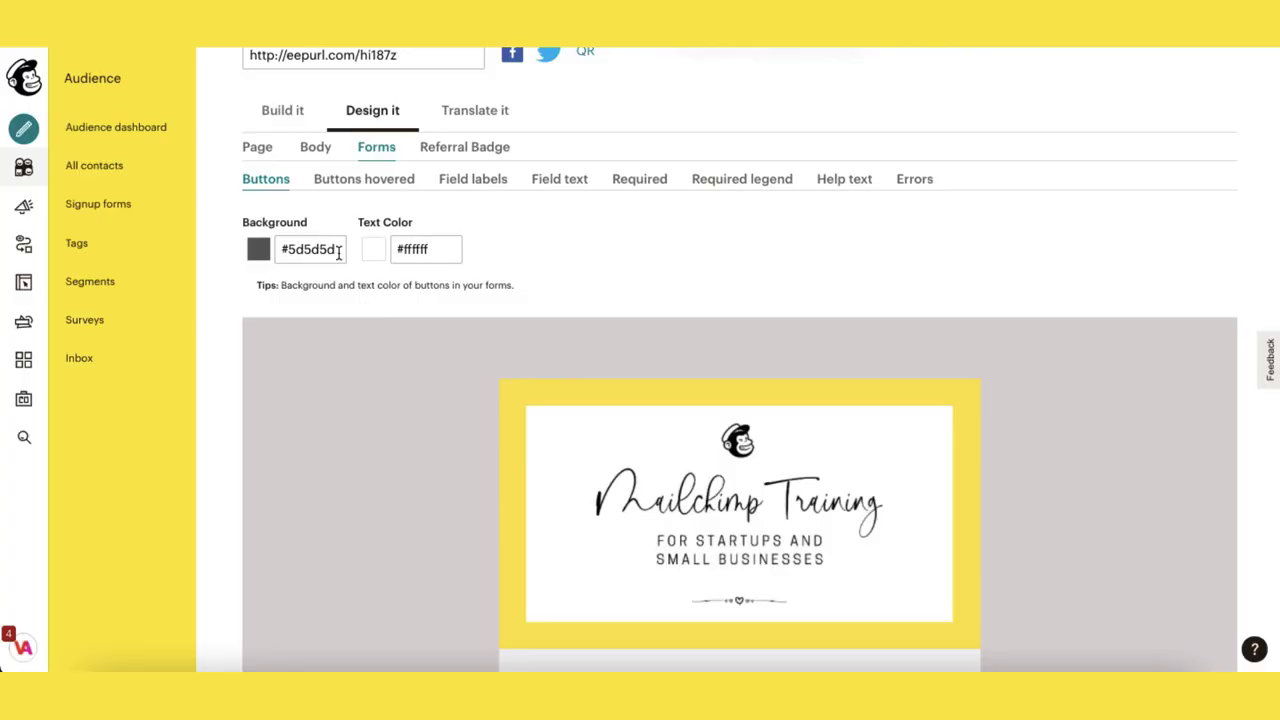
left_click(339, 253)
key("ctrl+a")
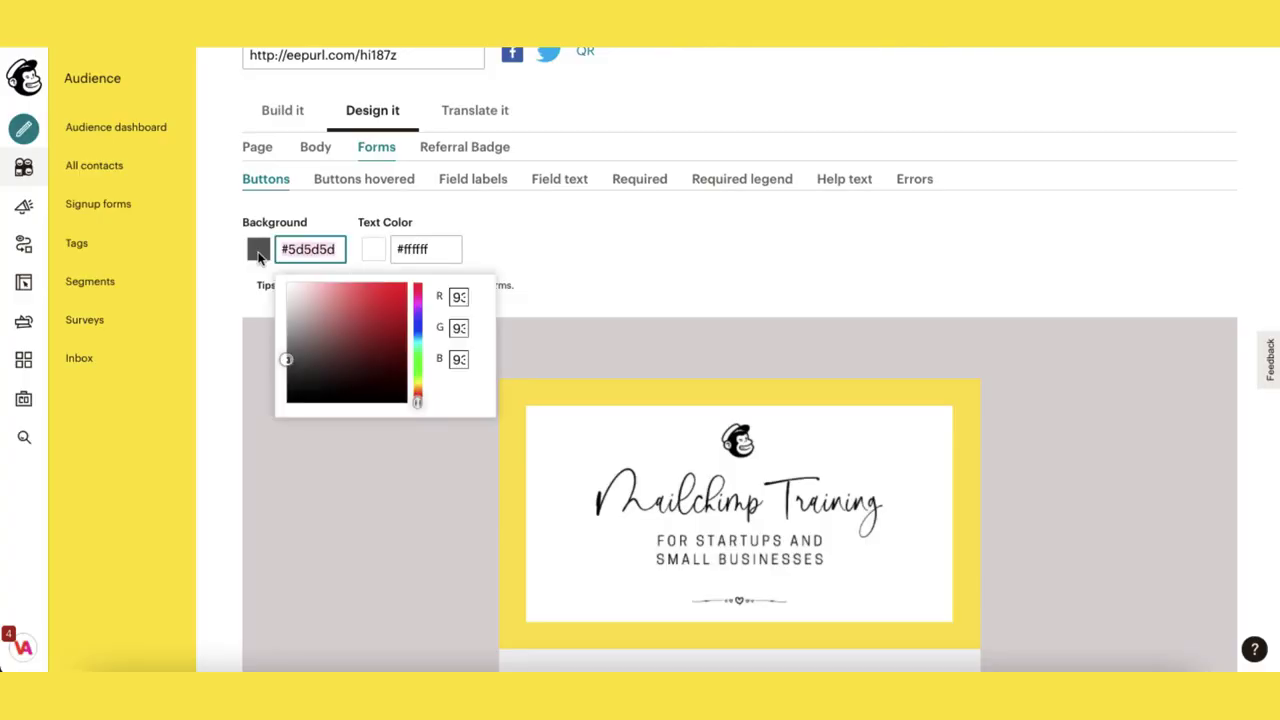
type("#F900A5")
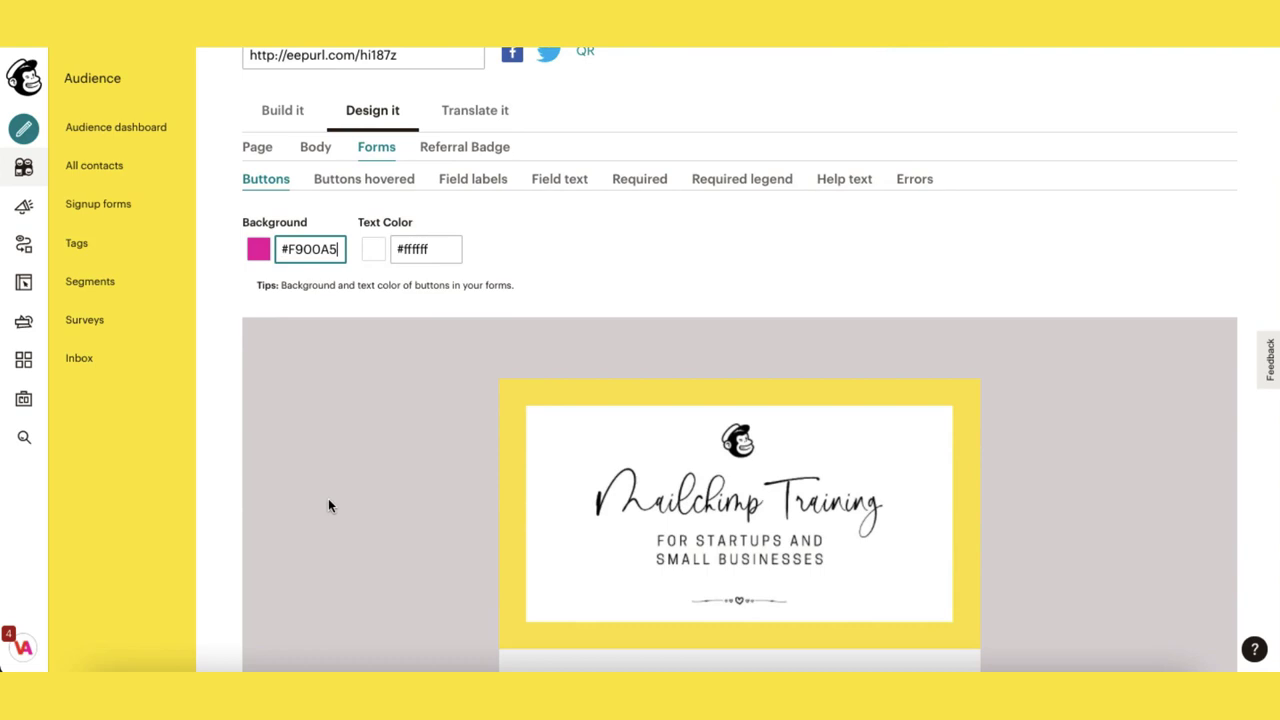
left_click(339, 514)
scroll(339, 514, "down", 15)
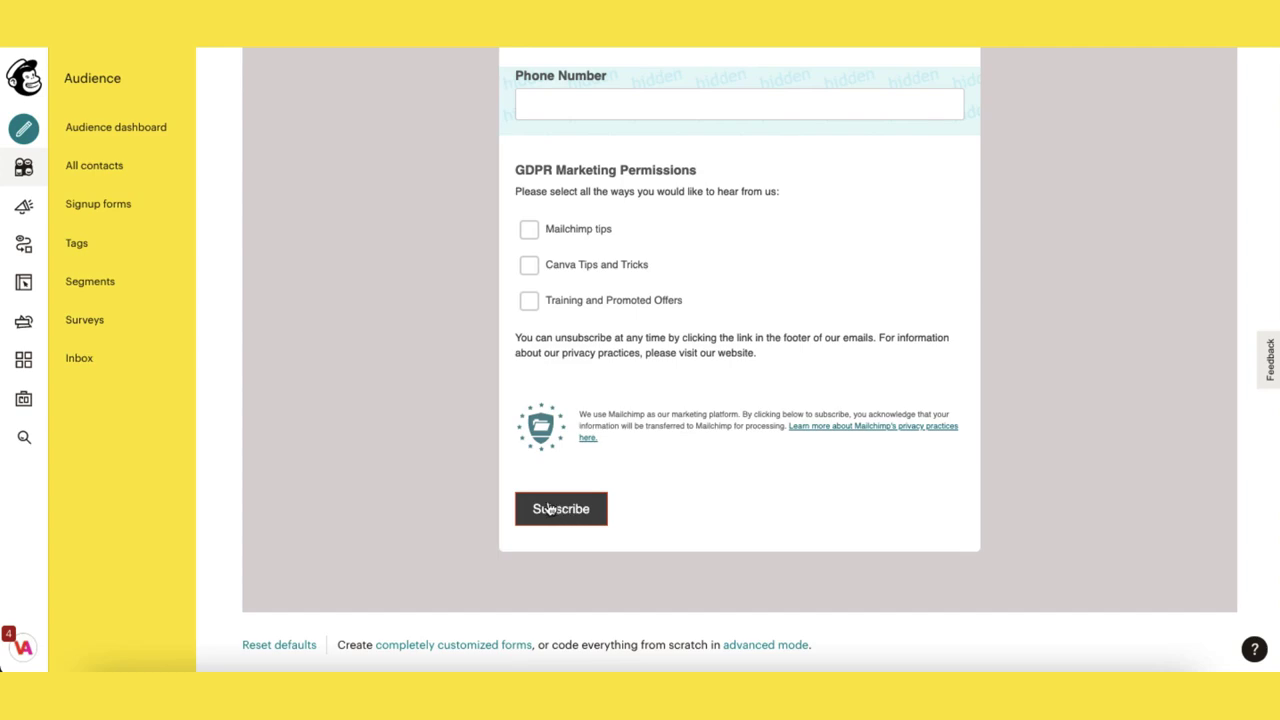
Set the hovered buttons' background colour to the brand orange #FFA51D and test it on the Subscribe button
scroll(474, 451, "up", 15)
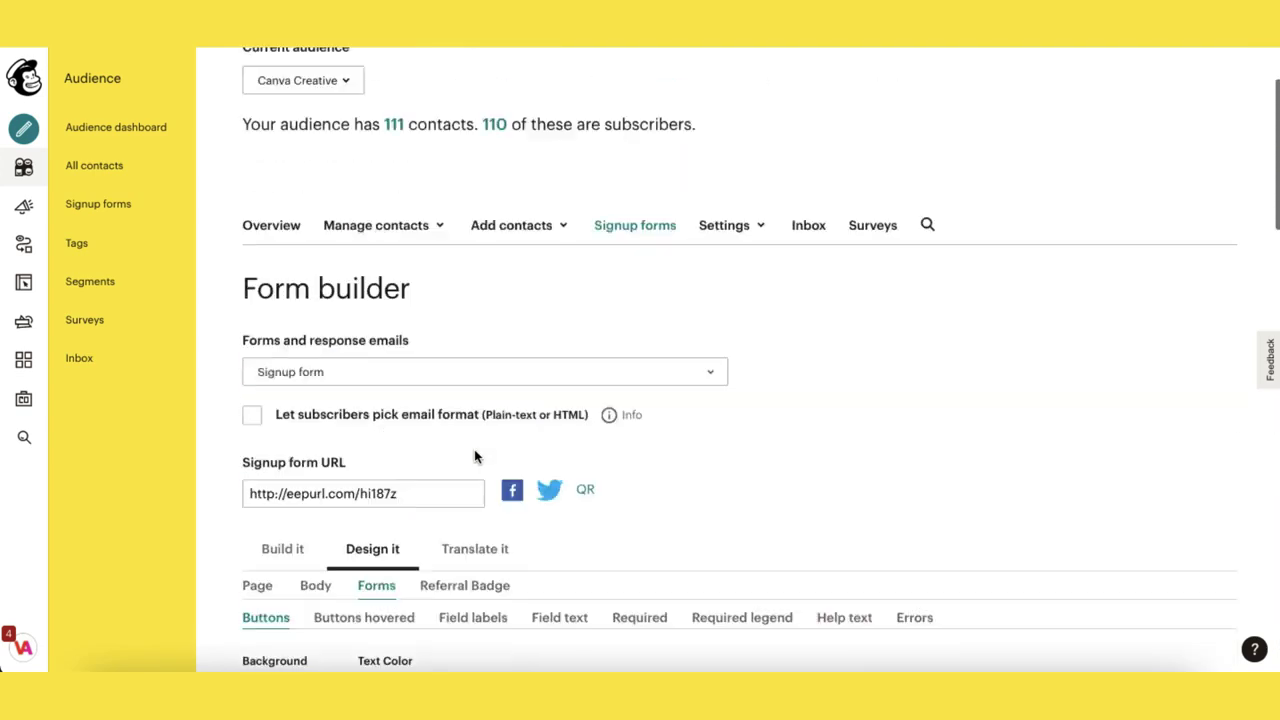
scroll(474, 452, "down", 2)
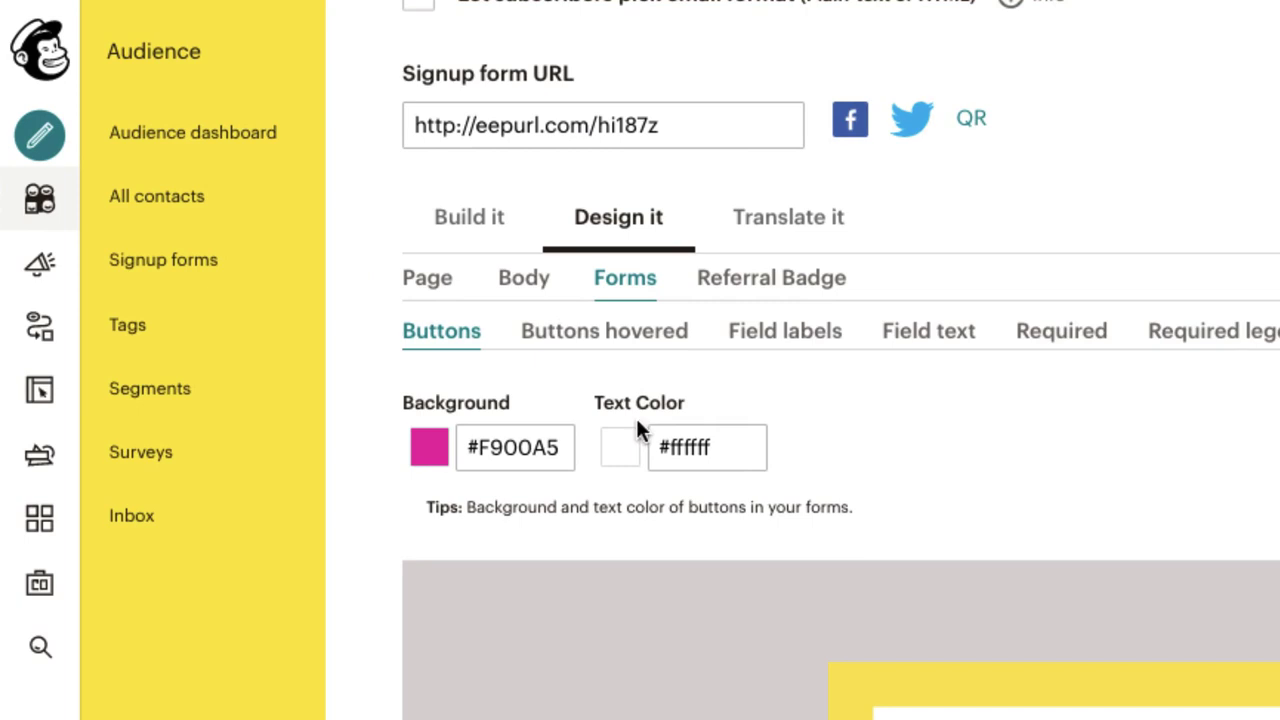
left_click(631, 332)
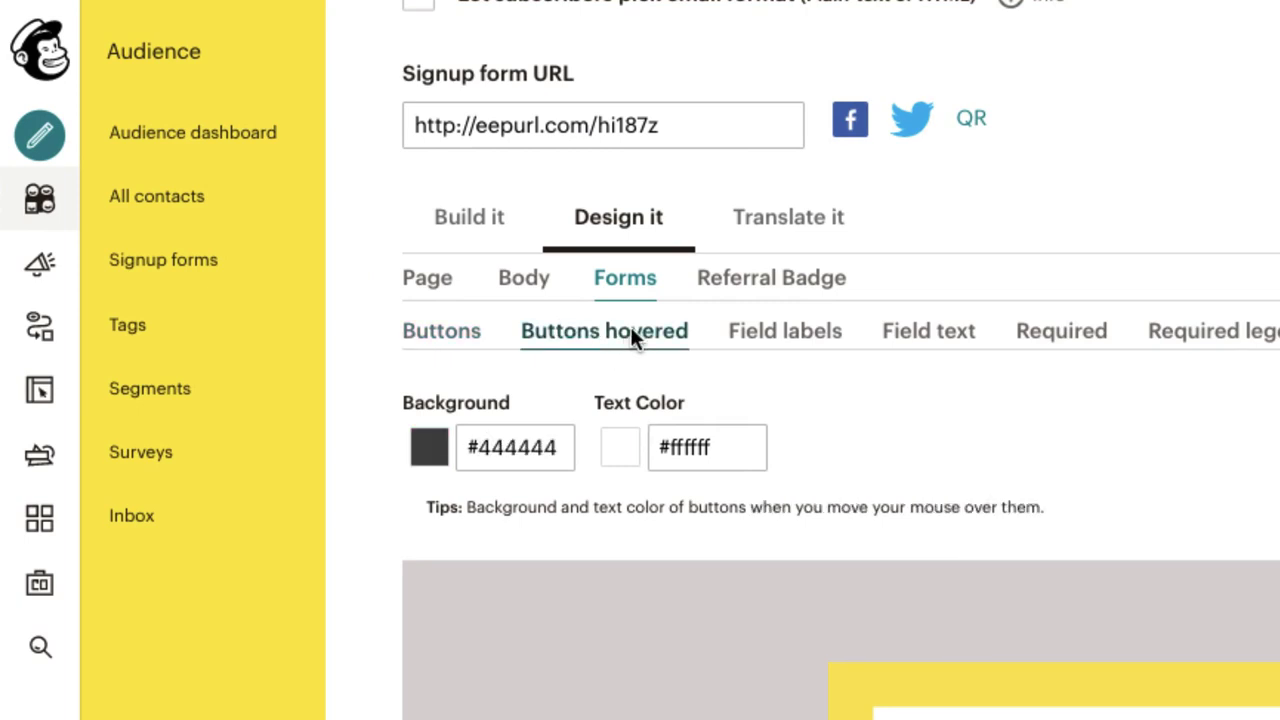
left_click(447, 445)
left_click(447, 445)
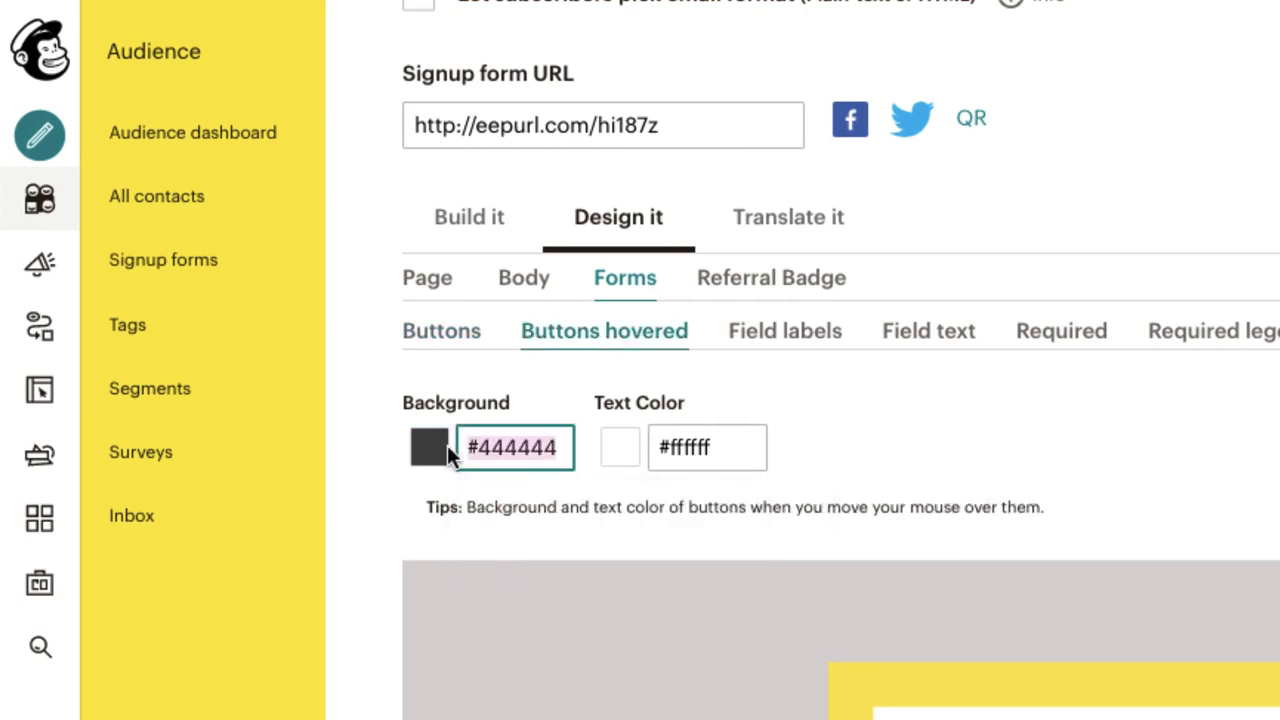
type("#FFA51D")
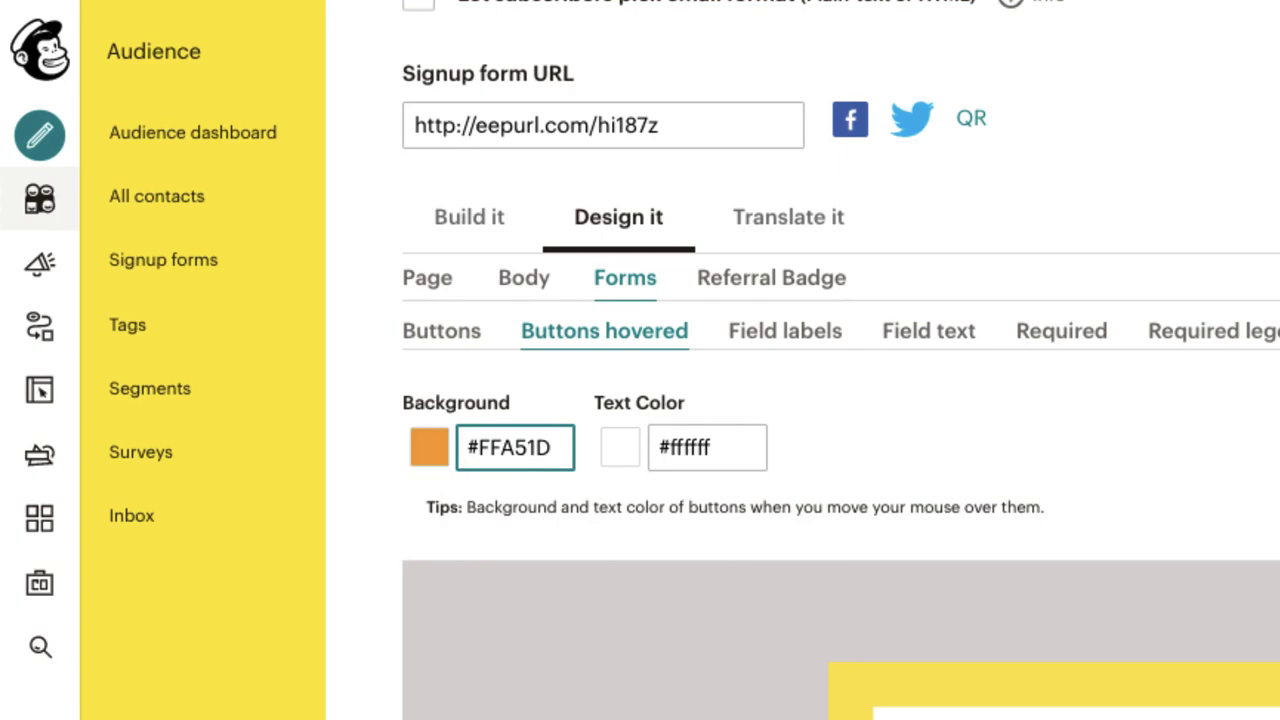
scroll(471, 577, "down", 15)
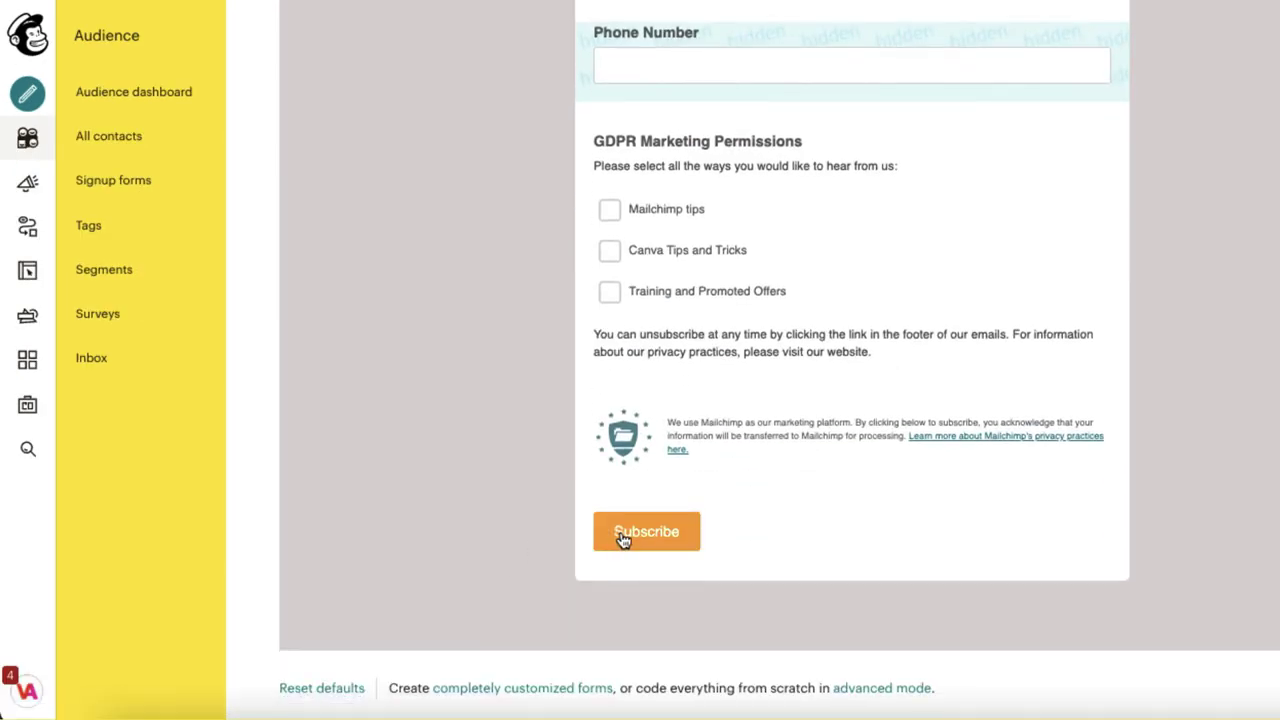
left_click(622, 538)
Change the hovered buttons' text colour to dark grey #3b3b3b and check it on the Subscribe button
scroll(549, 466, "up", 15)
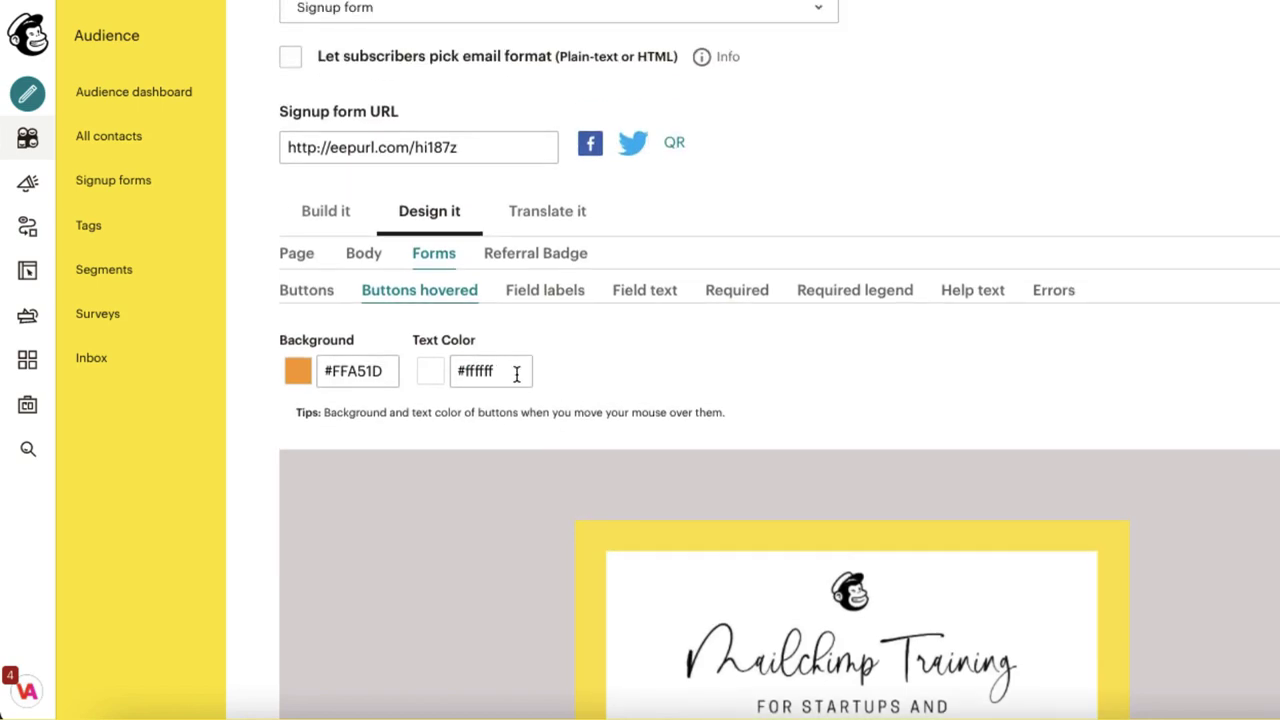
left_click(516, 374)
left_click(604, 376)
left_click(485, 377)
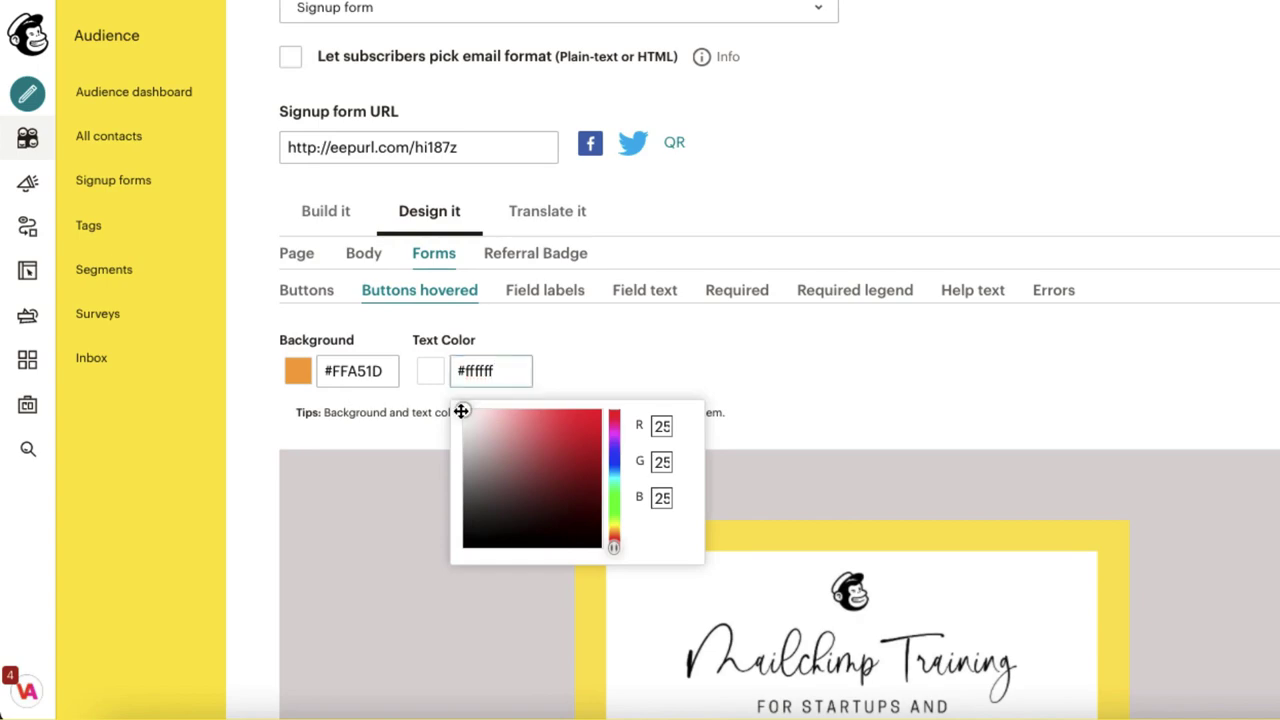
left_click_drag(463, 411, 457, 516)
left_click(420, 542)
scroll(434, 340, "down", 10)
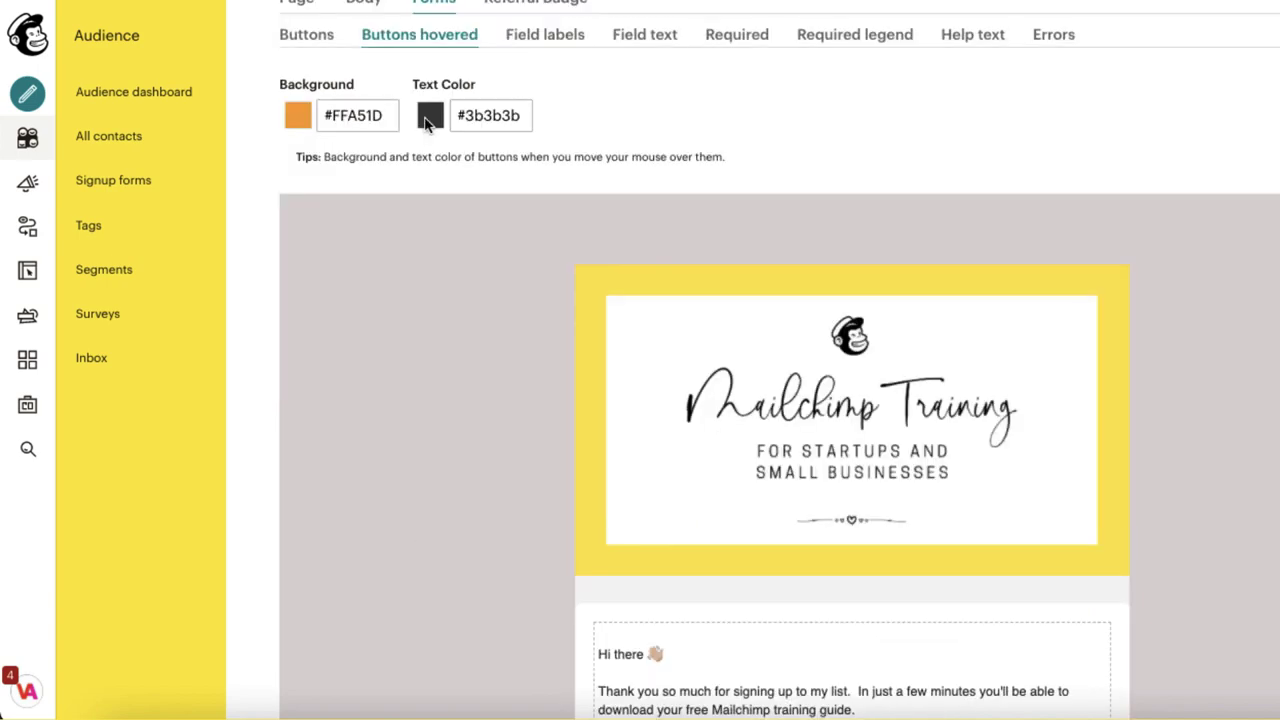
scroll(434, 340, "down", 6)
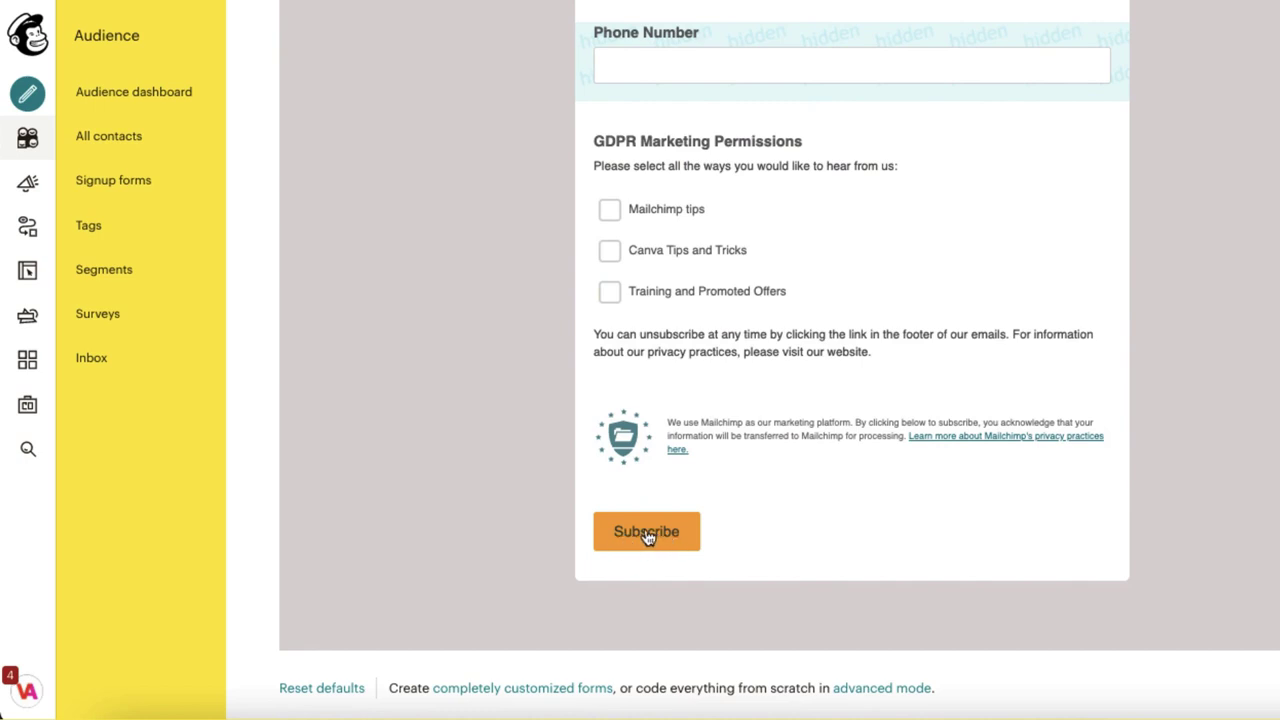
Examine the form's style settings for field labels, field text and the required-field asterisks
scroll(497, 457, "up", 12)
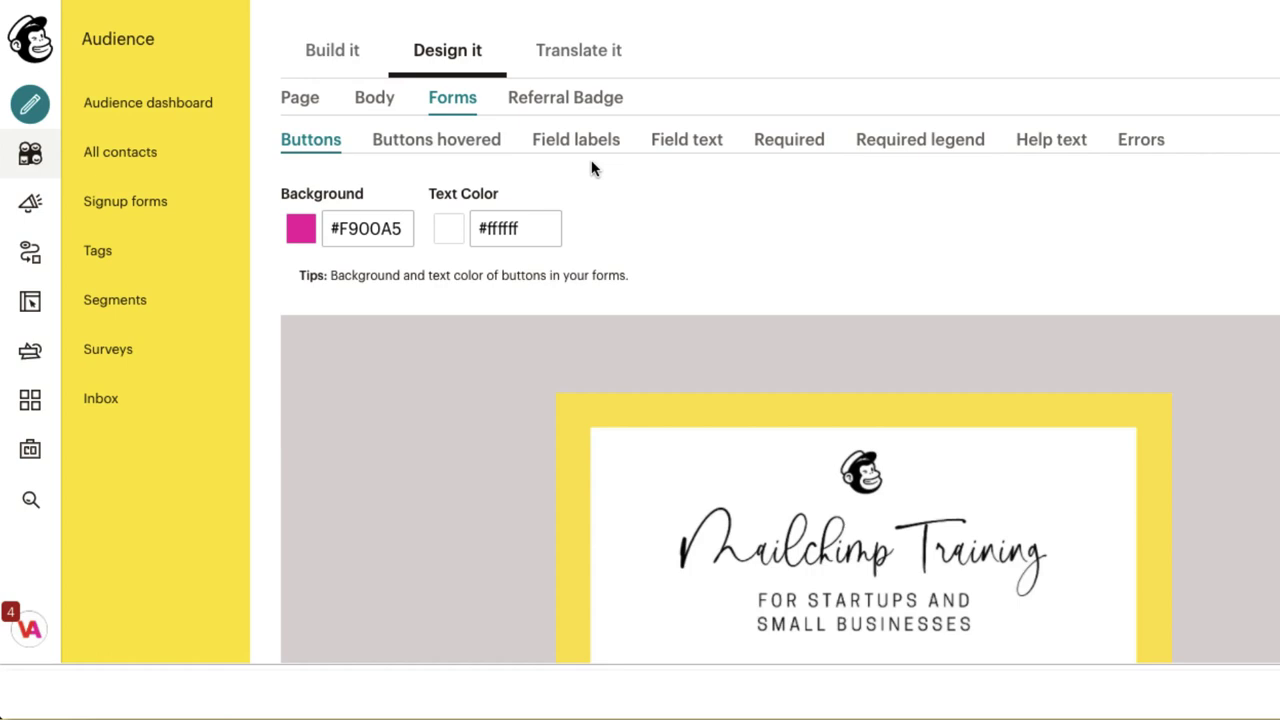
left_click(587, 146)
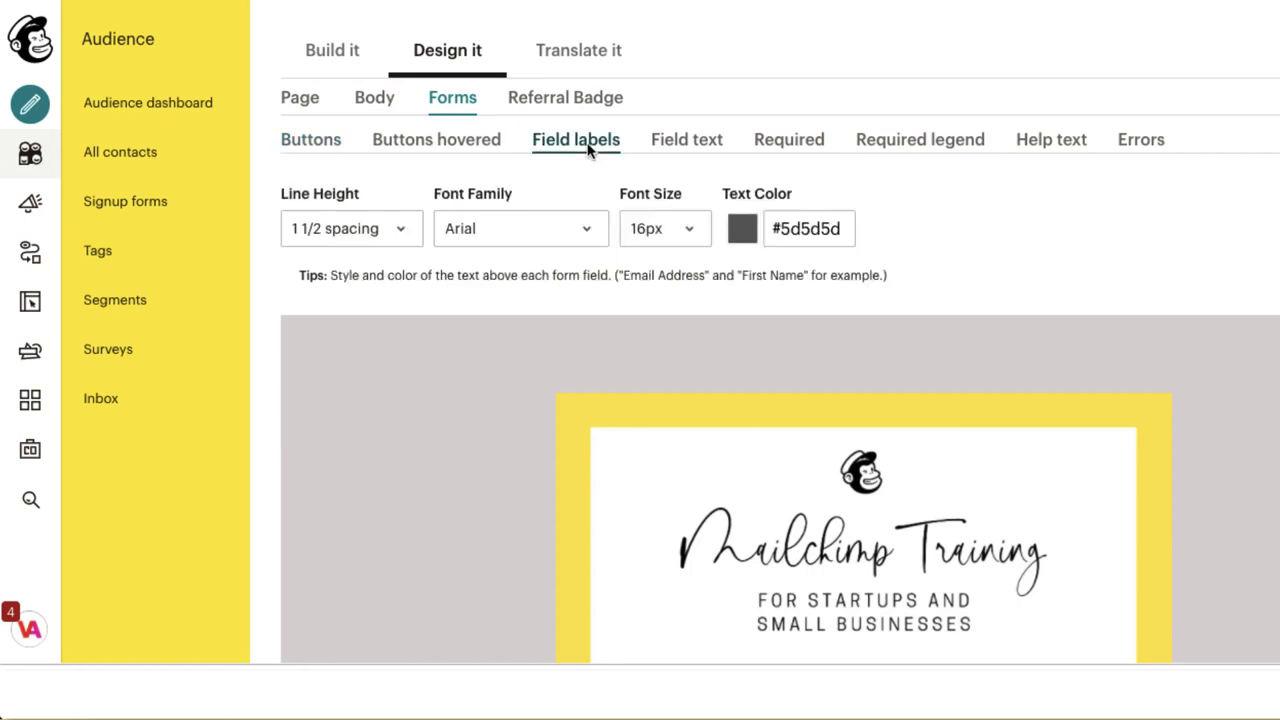
left_click(670, 150)
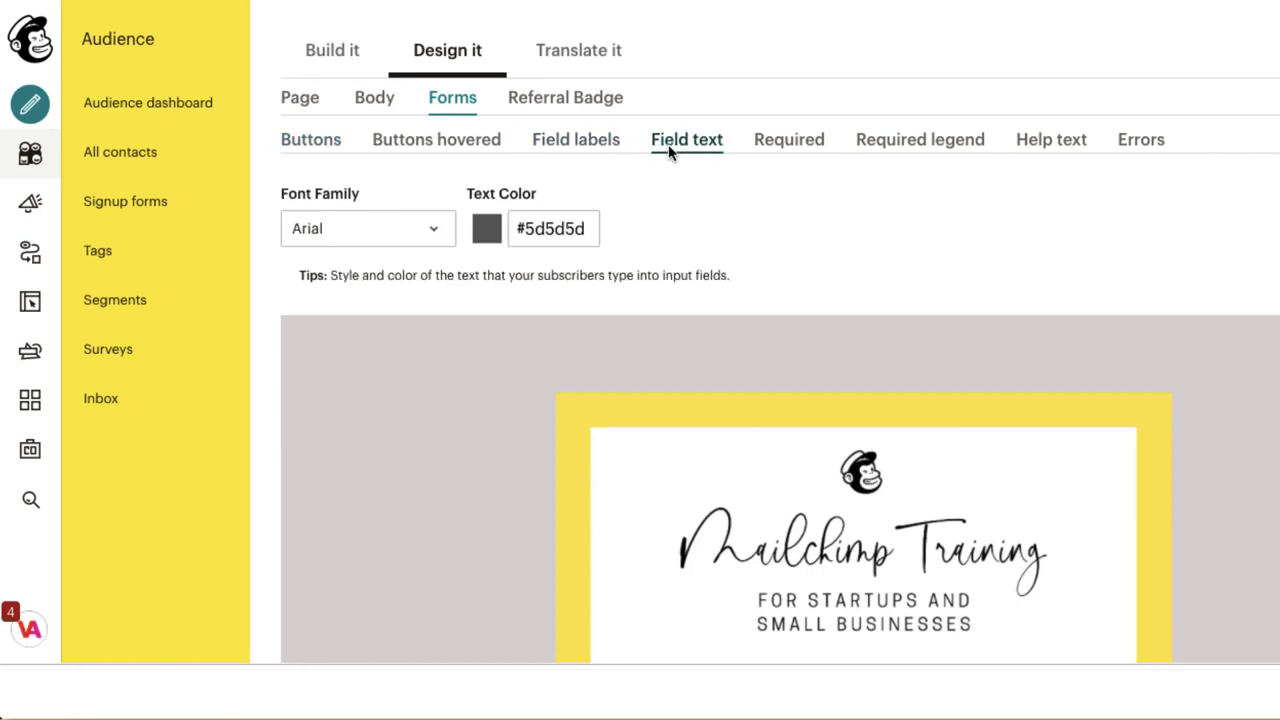
left_click(792, 148)
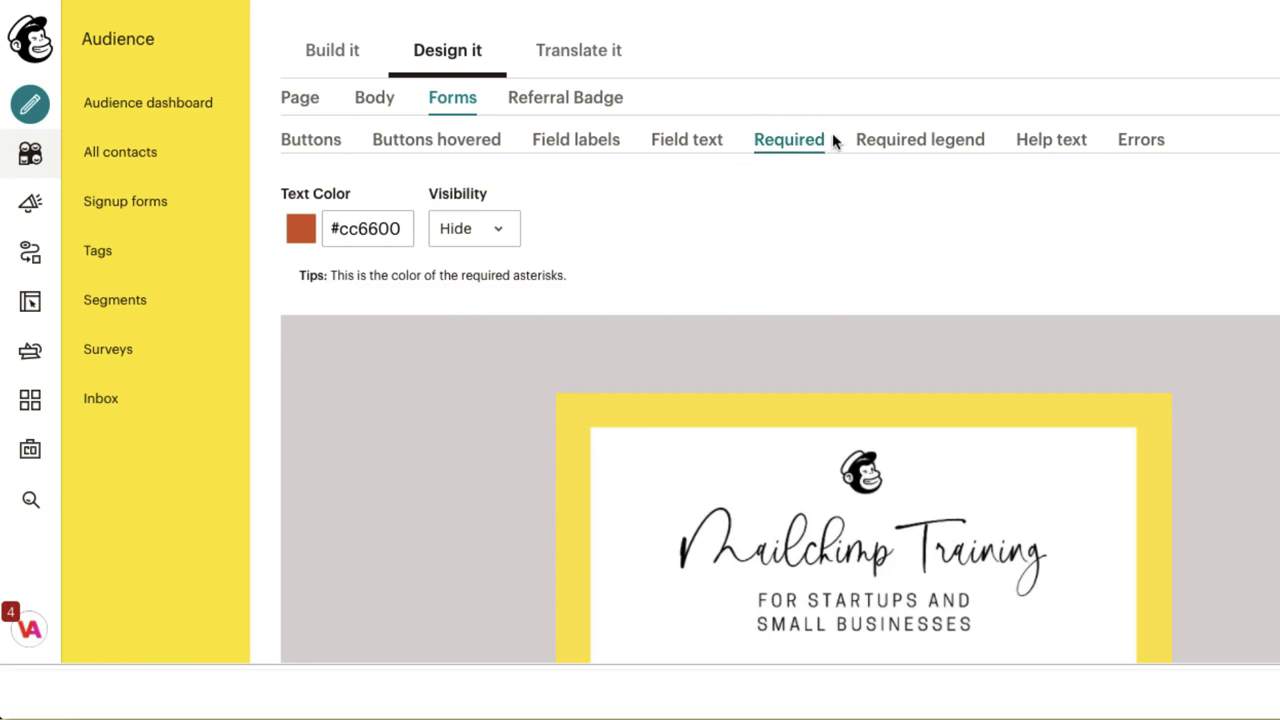
scroll(814, 186, "up", 2)
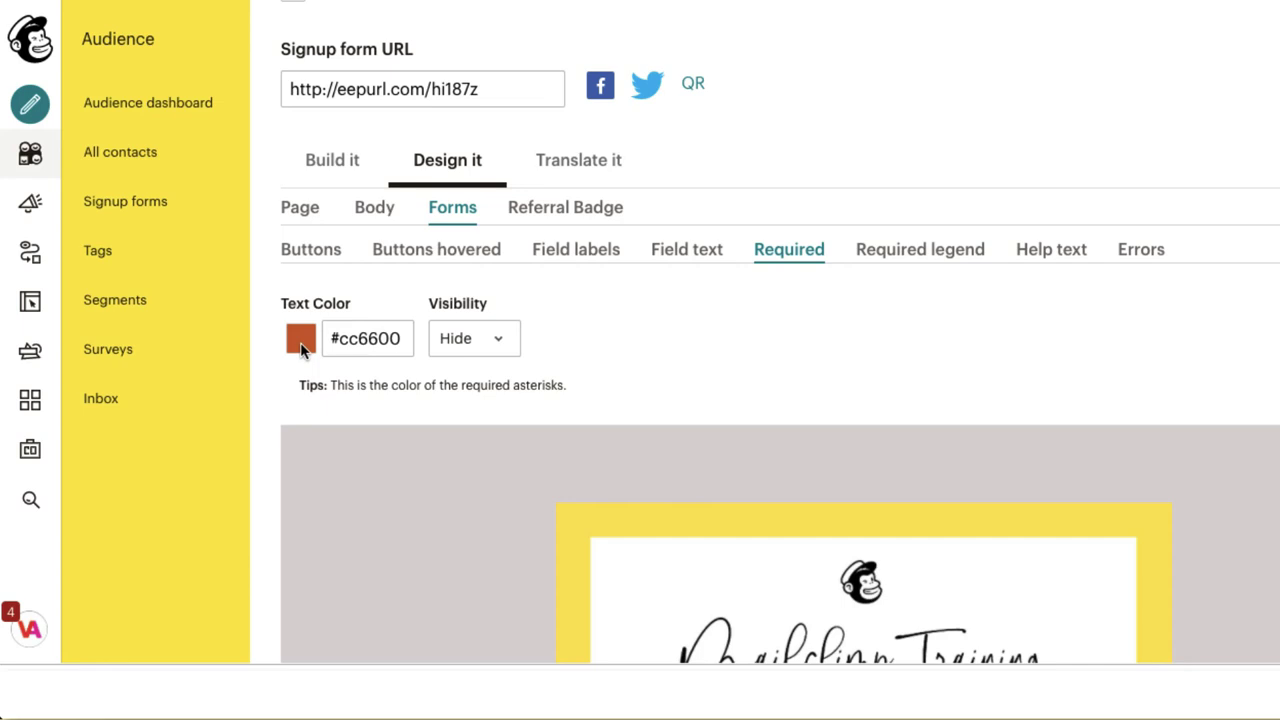
Set the required-field asterisks' text colour to the brand pink #F900A5 and their visibility to Show
left_click(408, 338)
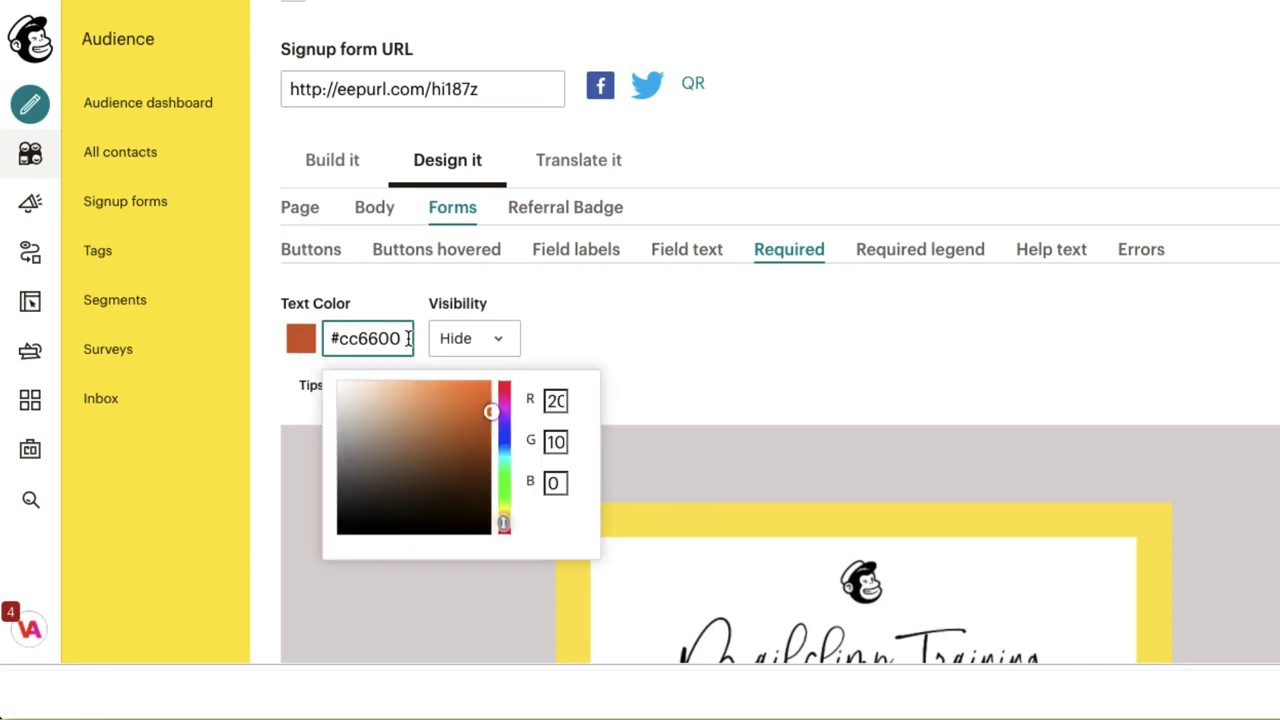
left_click_drag(403, 338, 323, 338)
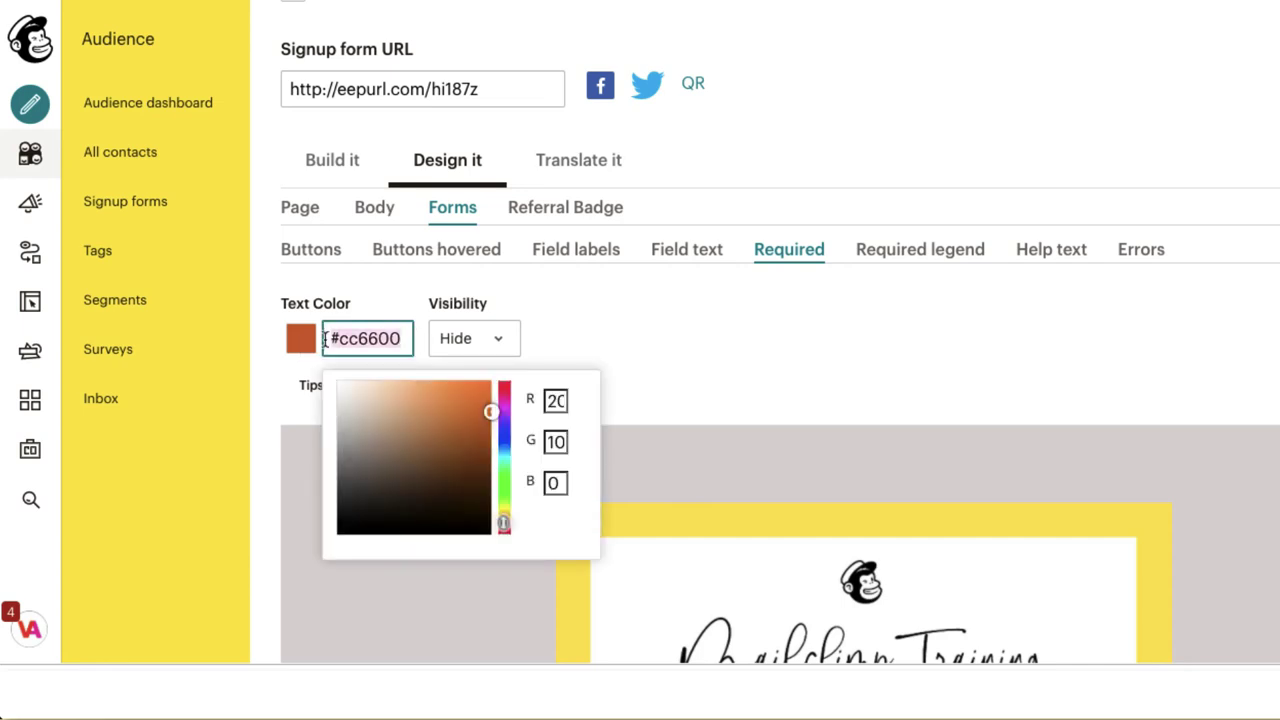
type("#F900A5")
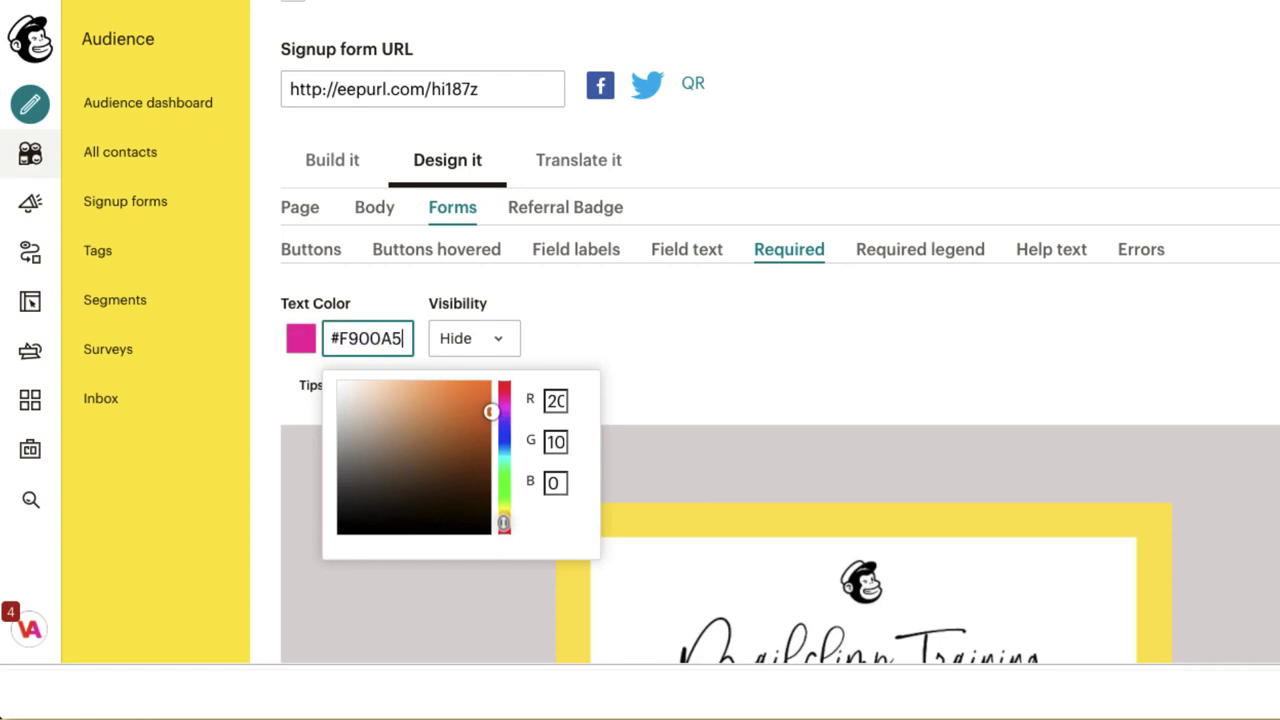
key("Tab")
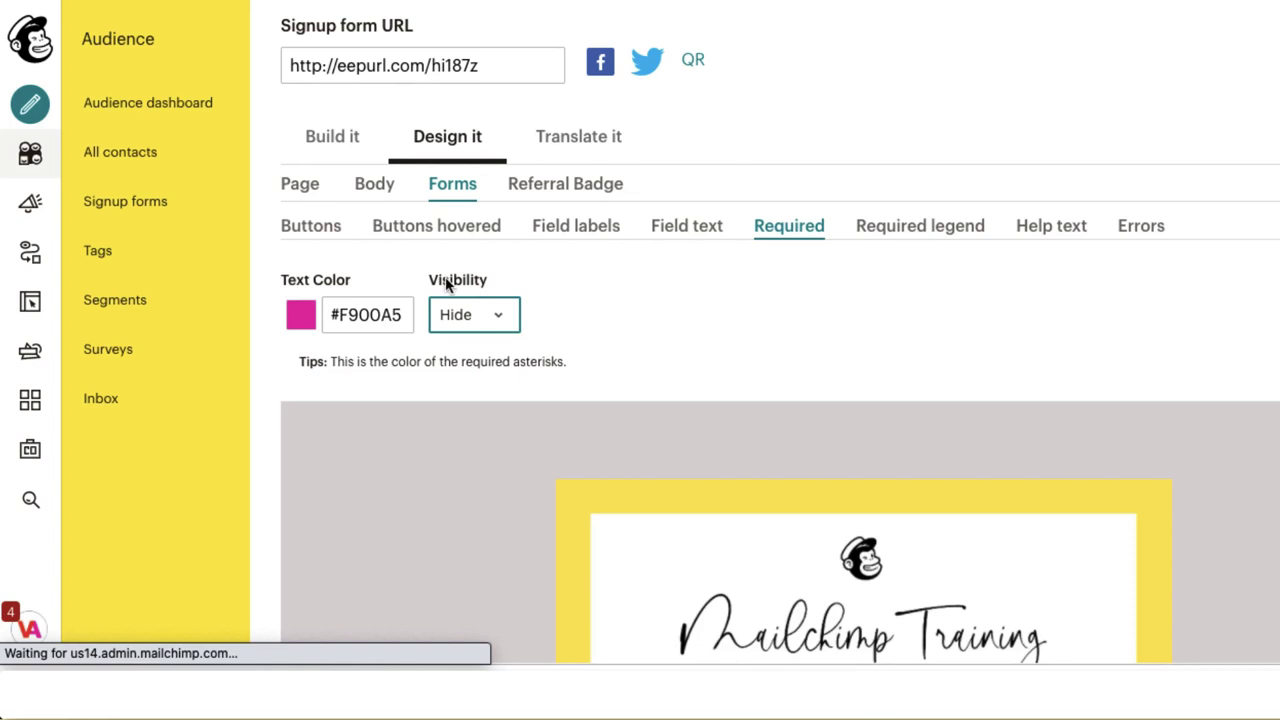
left_click(500, 320)
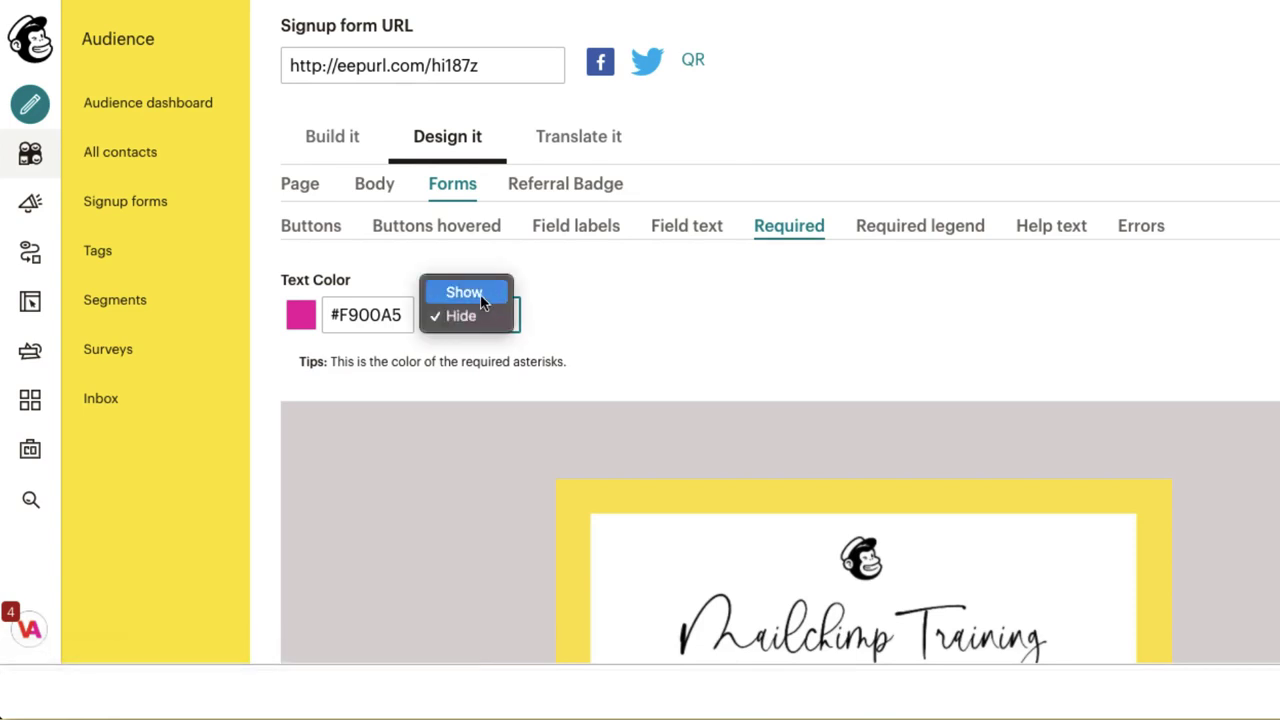
left_click(481, 296)
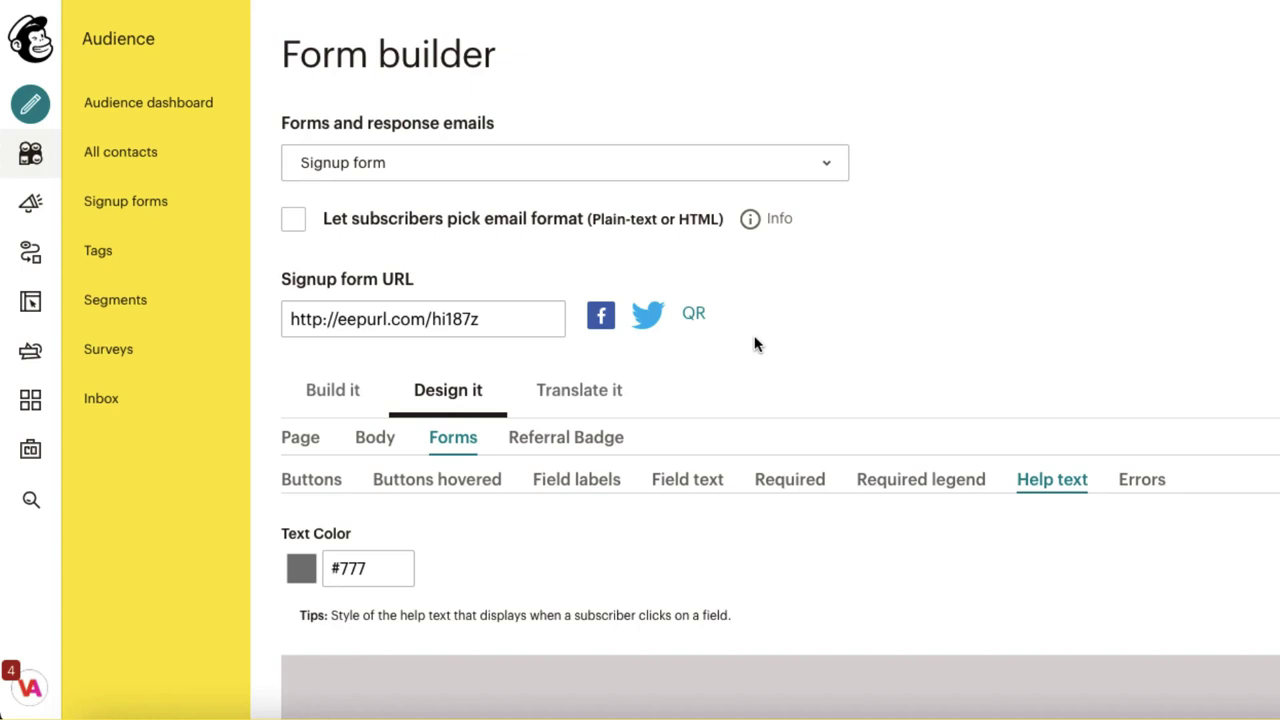
Select the full signup form URL and open the form's QR code options to review the ways of sharing it
scroll(487, 278, "up", 1)
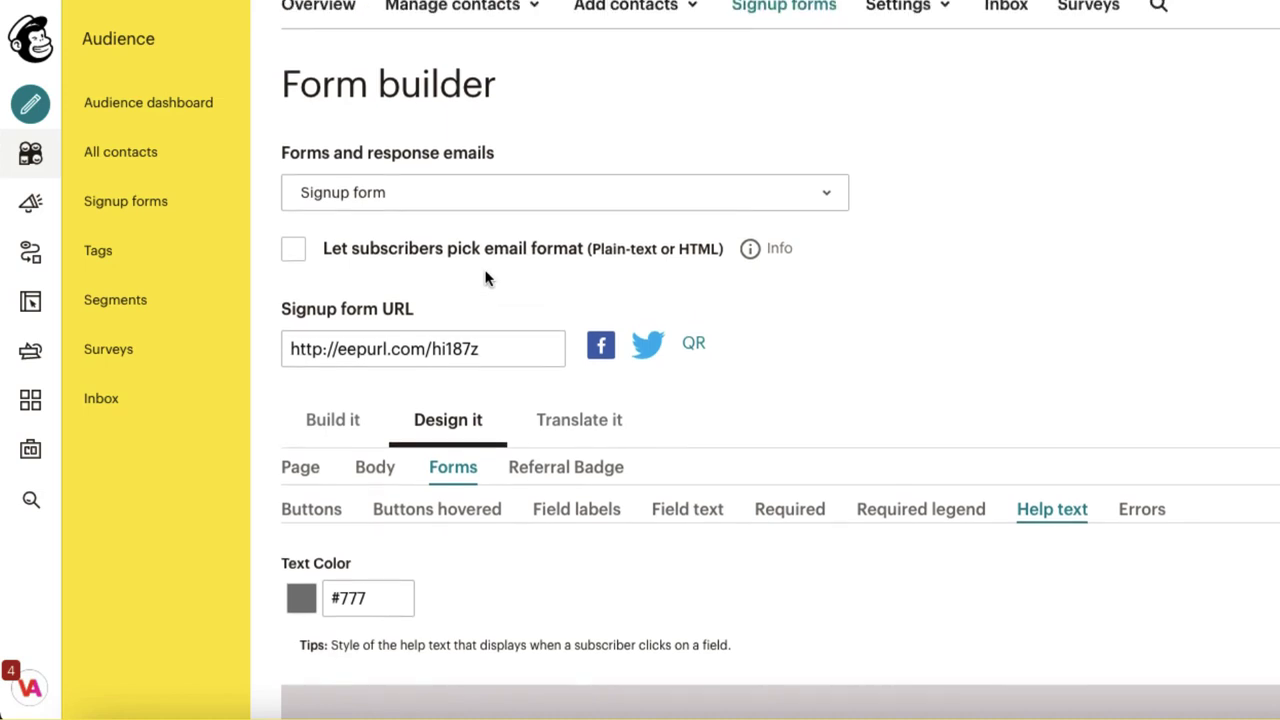
scroll(487, 278, "down", 2)
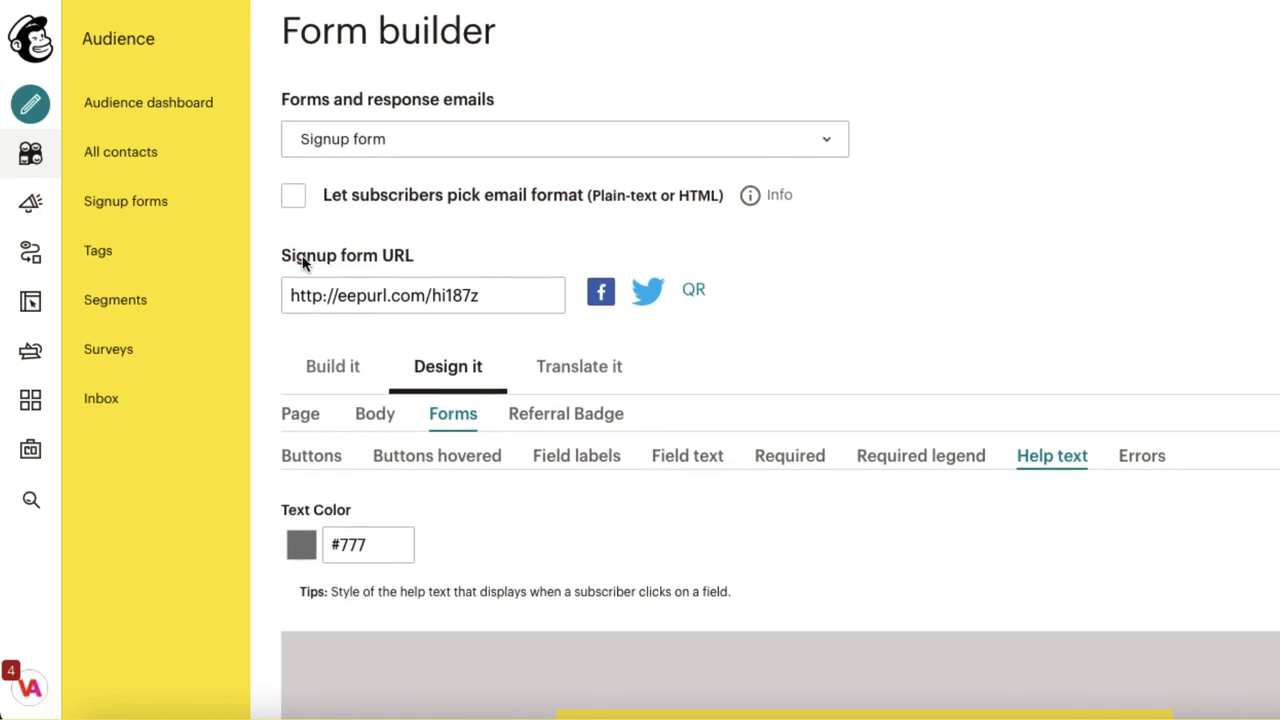
left_click(491, 294)
left_click_drag(486, 294, 287, 289)
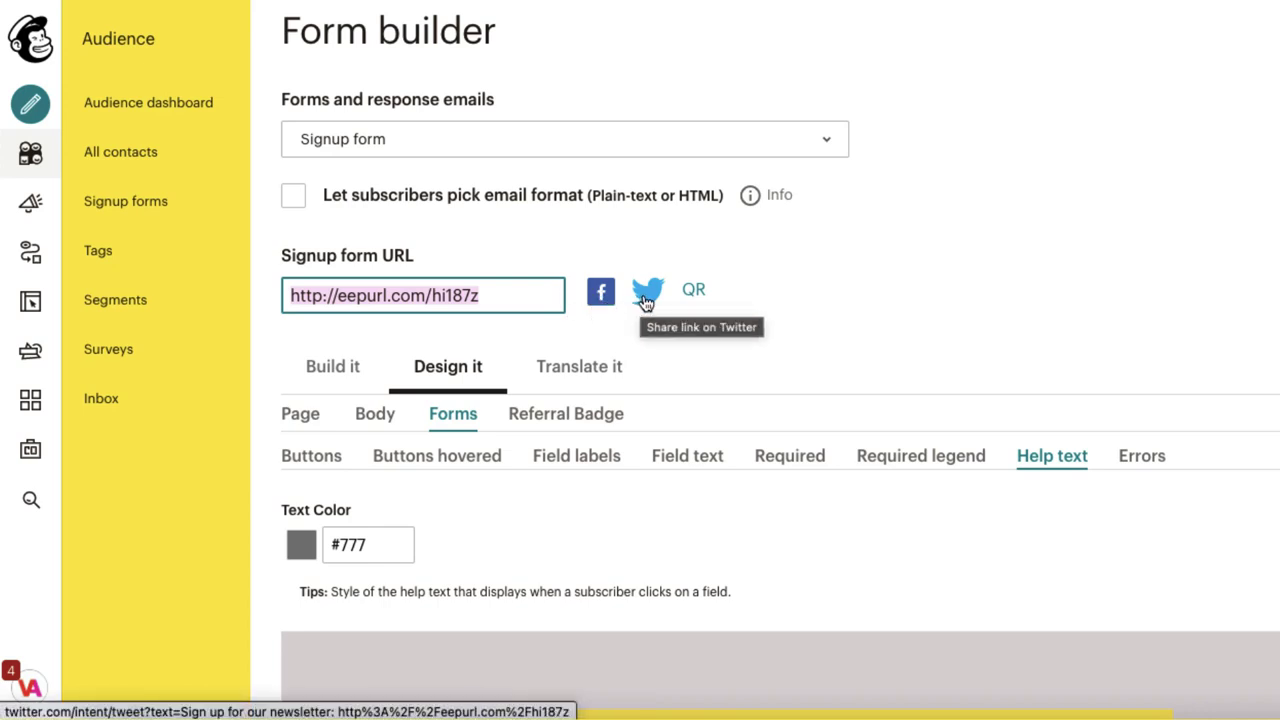
left_click(694, 293)
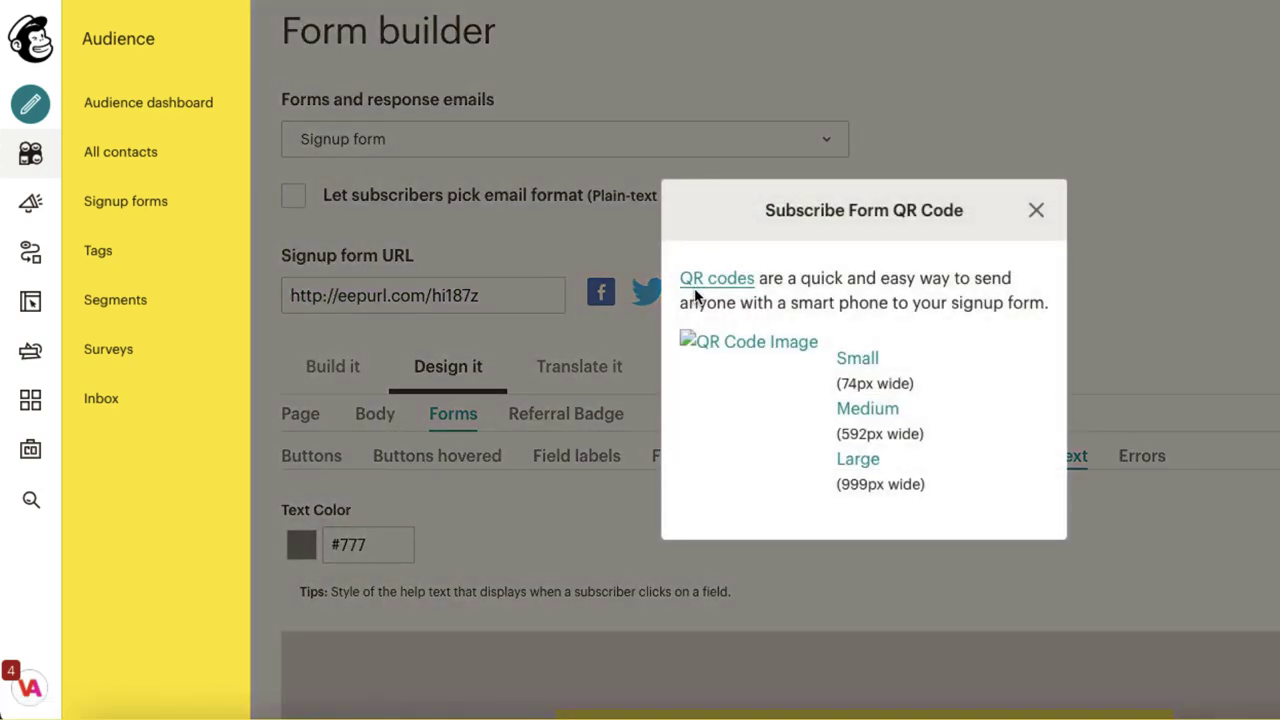